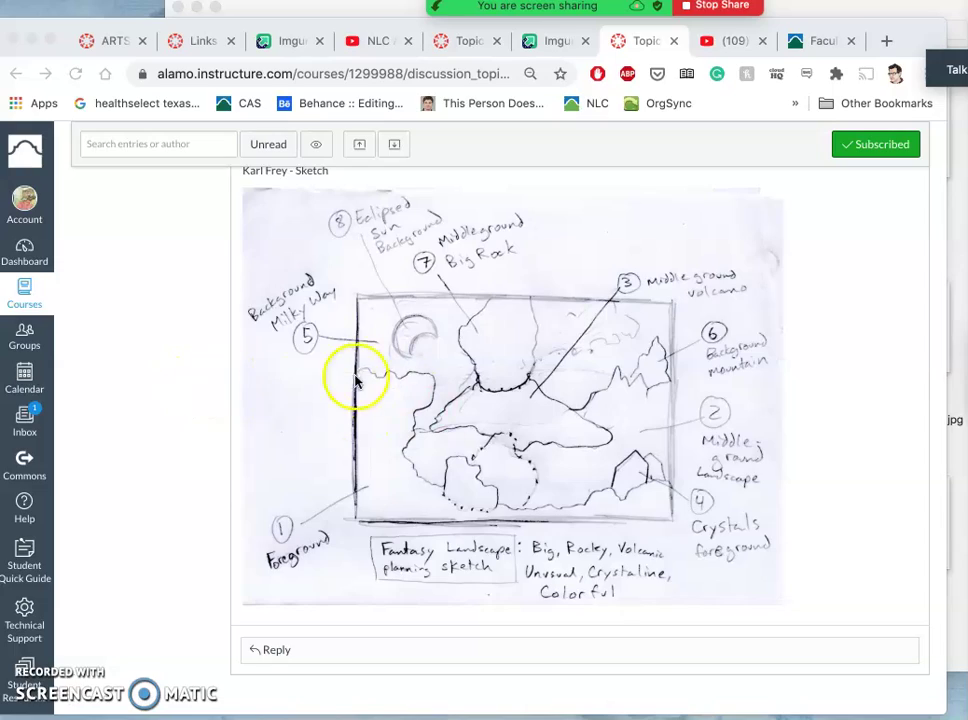
- Scroll to the assignment's 1920 × 1200 pixels NASA wallpaper link and open it in a new tab
scroll(313, 406, "up", 20)
scroll(313, 406, "up", 10)
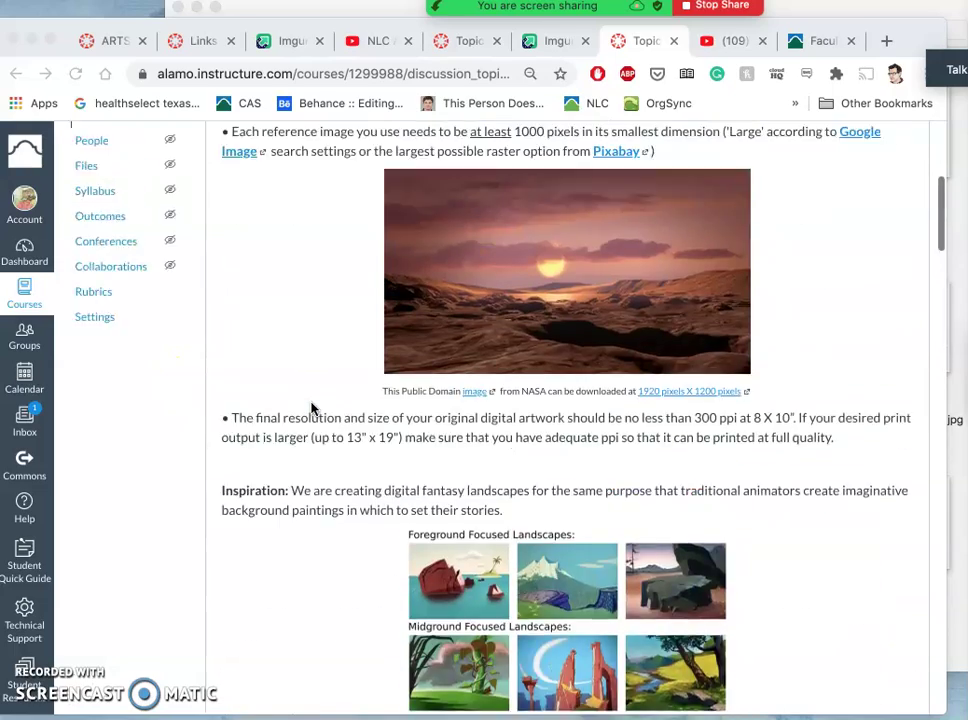
scroll(313, 407, "down", 2)
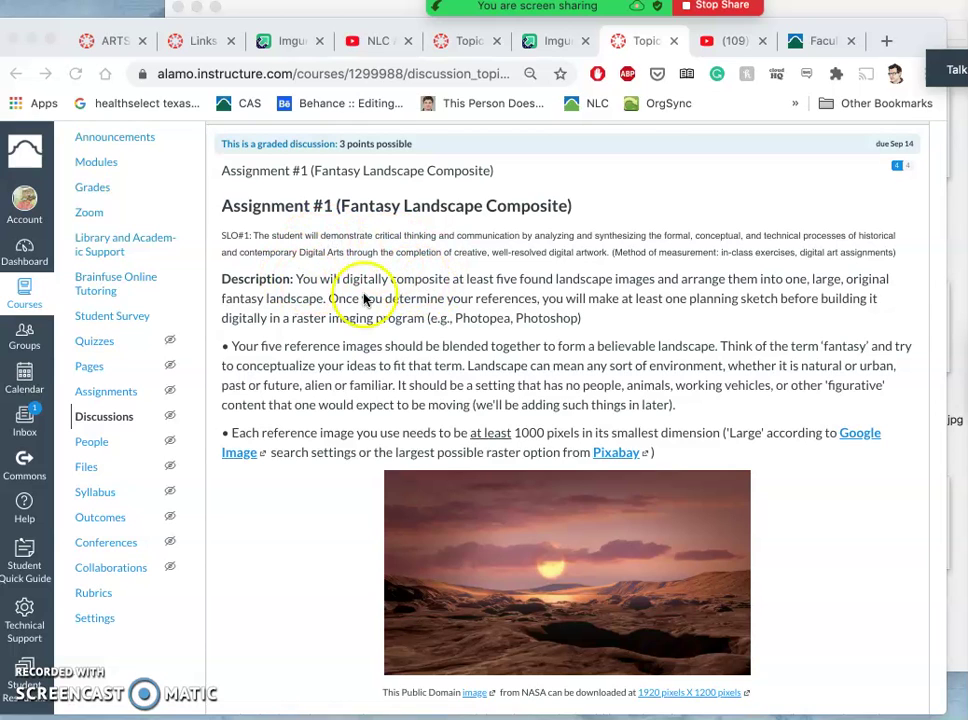
scroll(497, 428, "down", 1)
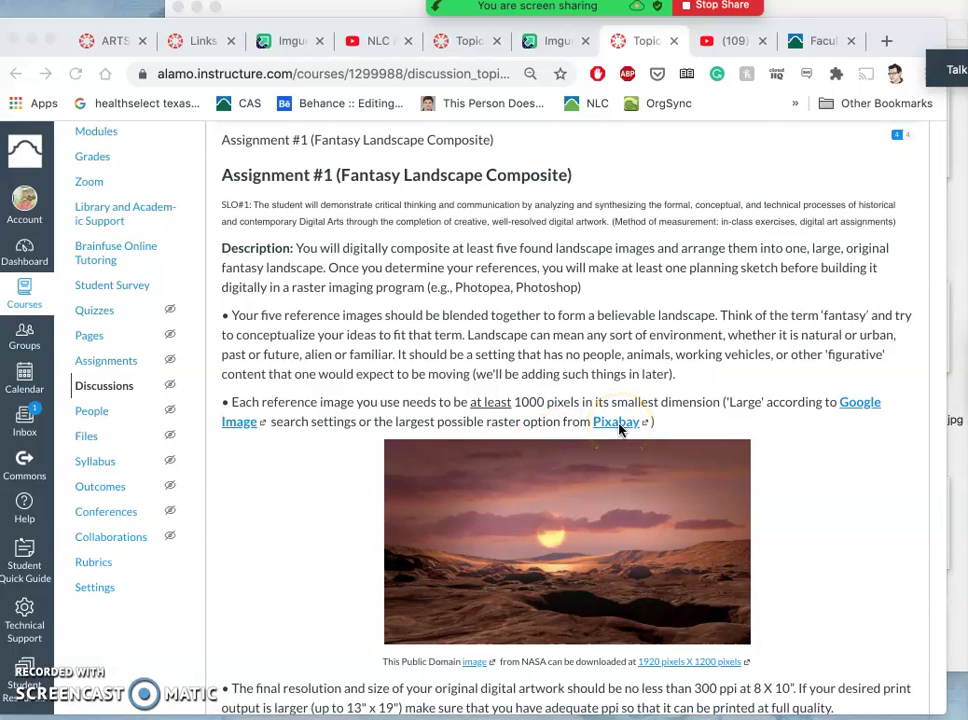
scroll(684, 515, "down", 1)
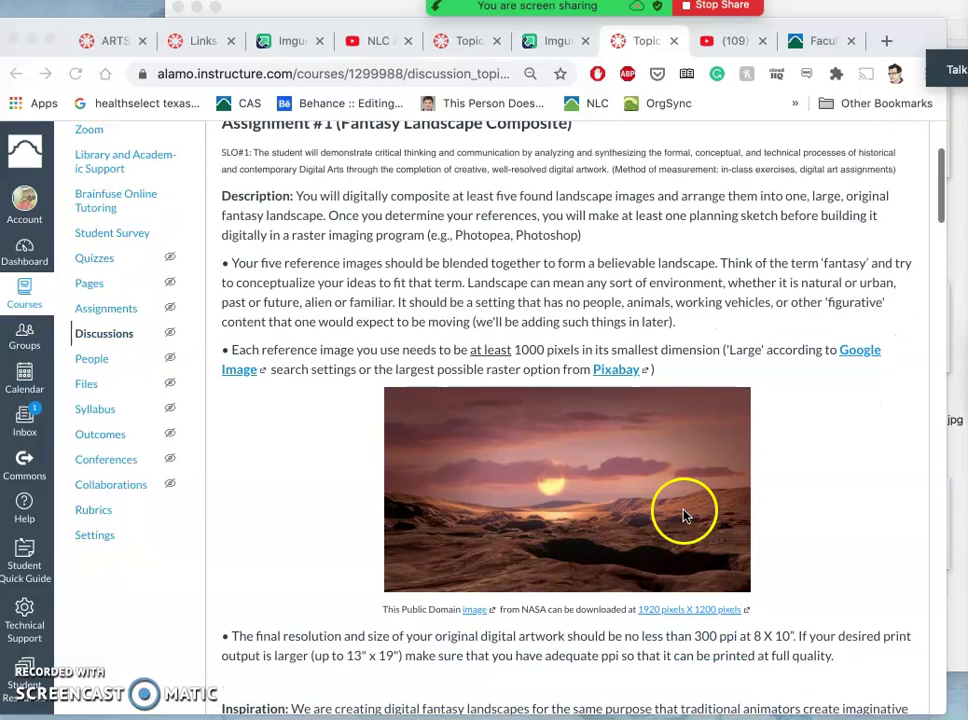
right_click(687, 612)
left_click(725, 400)
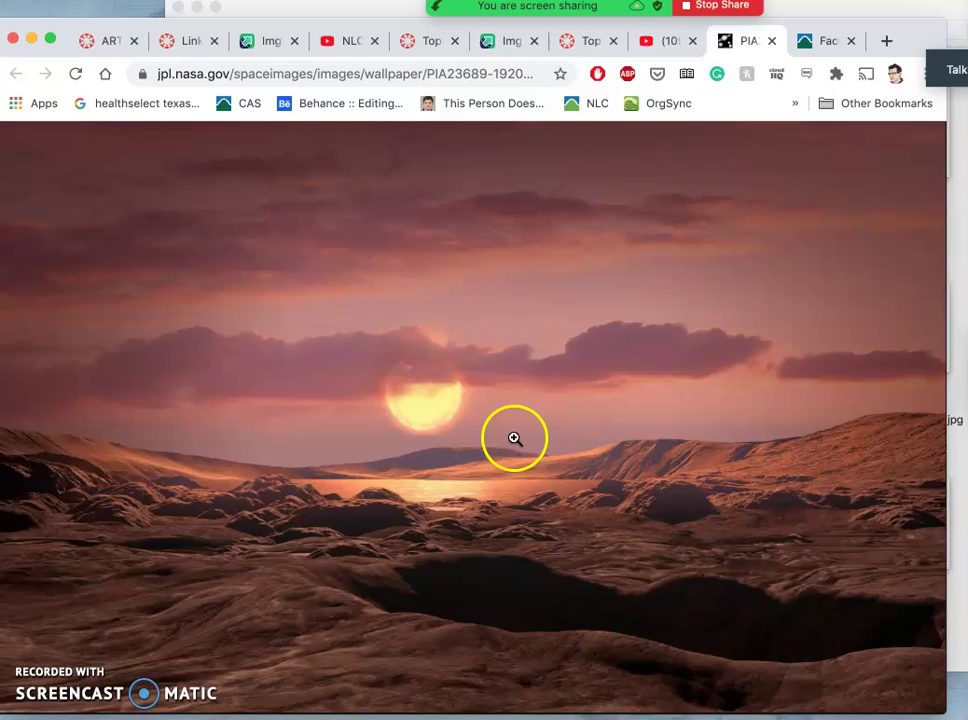
- Zoom the NASA sunset wallpaper to full size, pan around its detail, then fit it back to the window
left_click(514, 438)
scroll(523, 438, "down", 5)
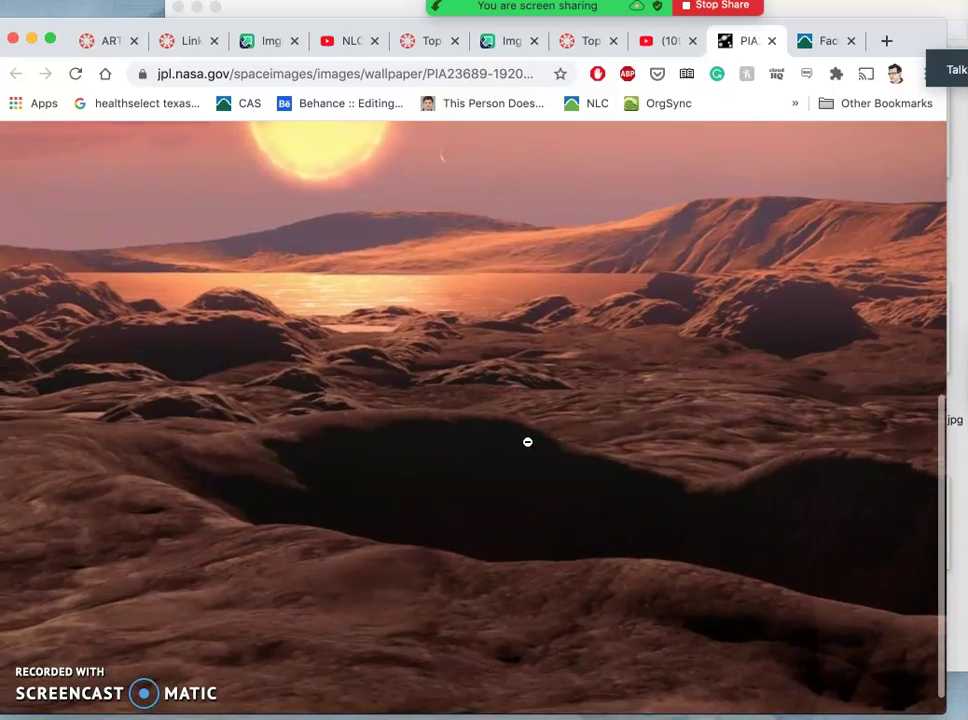
scroll(528, 442, "left", 5)
scroll(528, 442, "up", 10)
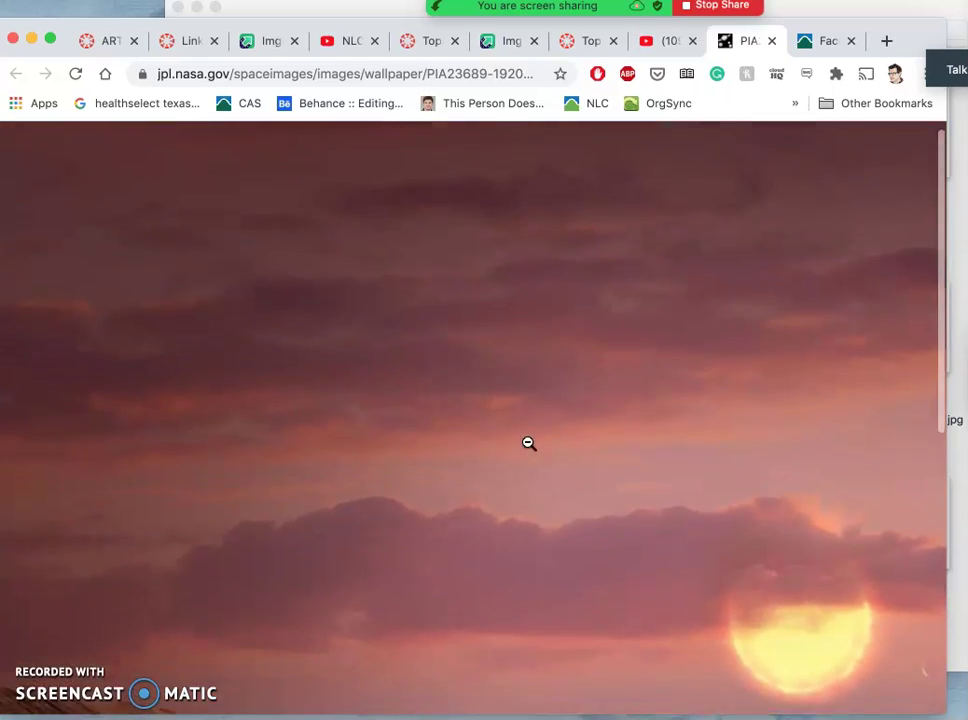
scroll(528, 443, "down", 3)
scroll(528, 442, "right", 8)
scroll(528, 442, "down", 4)
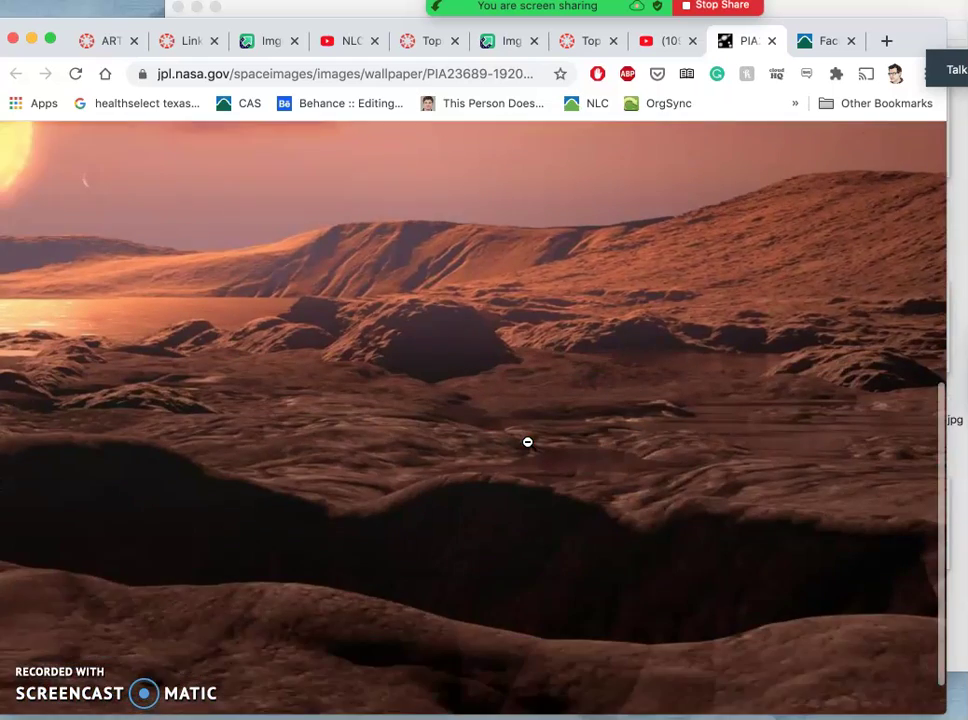
scroll(528, 442, "left", 1)
scroll(528, 442, "left", 6)
scroll(528, 442, "up", 5)
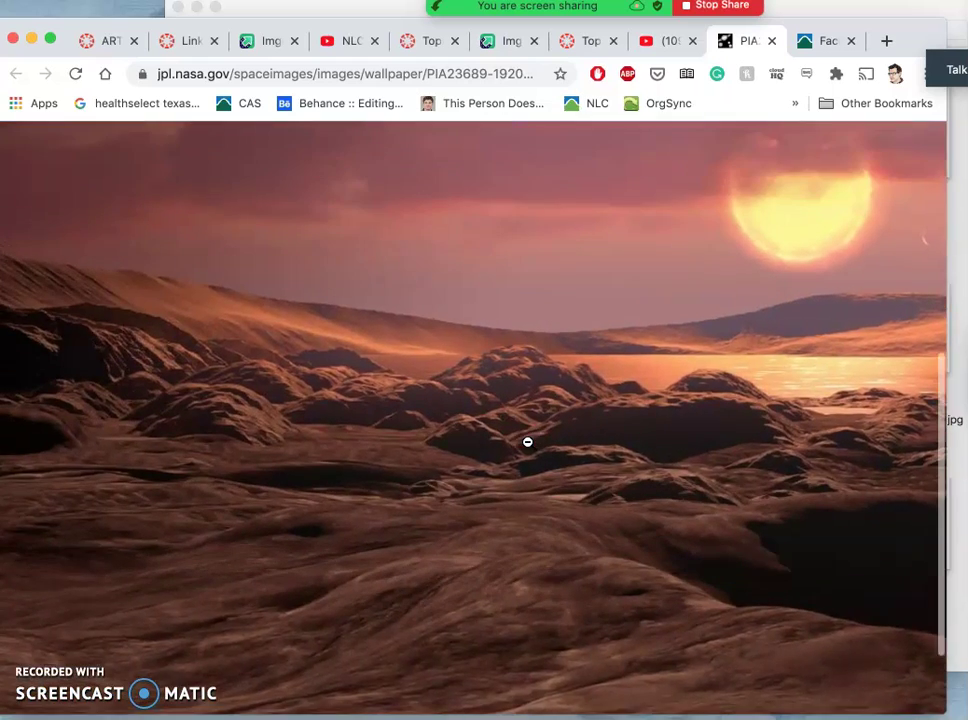
left_click(528, 442)
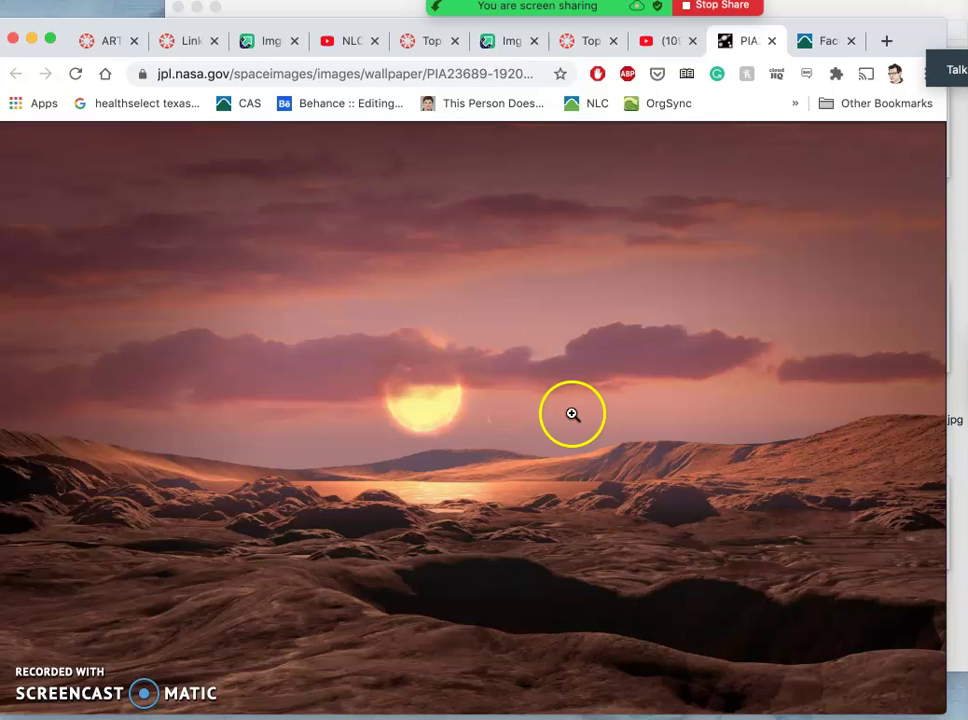
- Close the NASA wallpaper tab, return to the assignment tab, and open the Pixabay link in a new tab
left_click(771, 42)
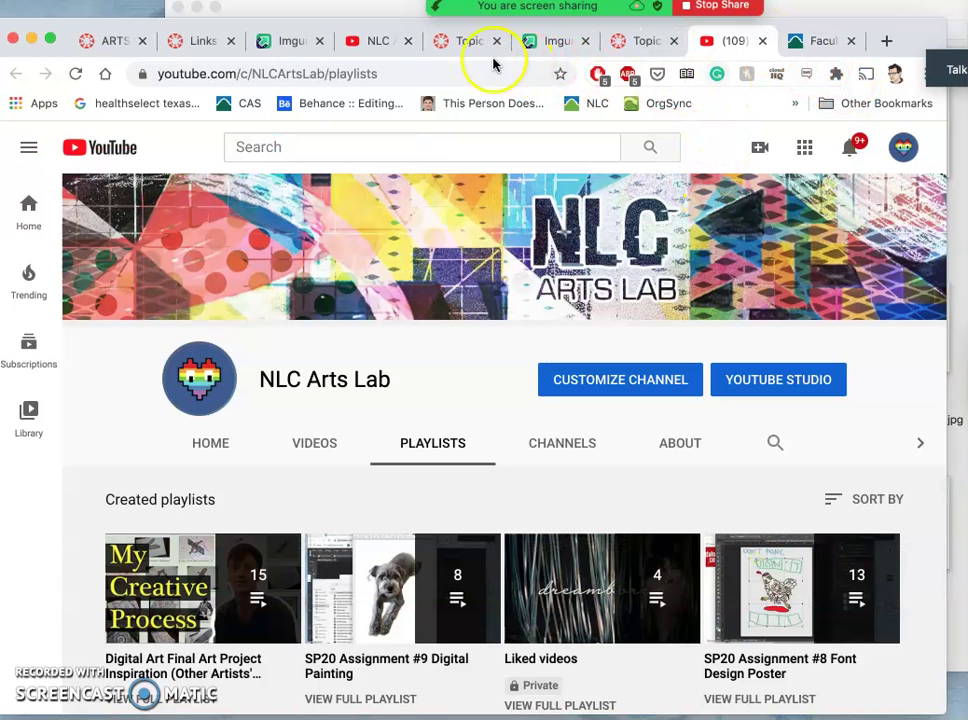
left_click(468, 40)
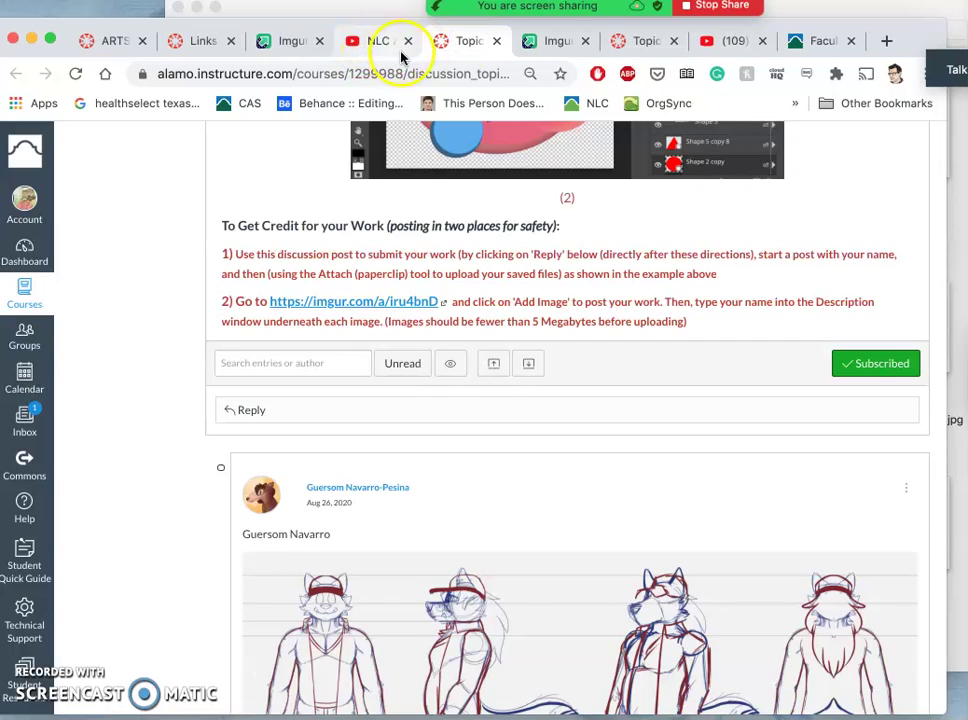
left_click(620, 42)
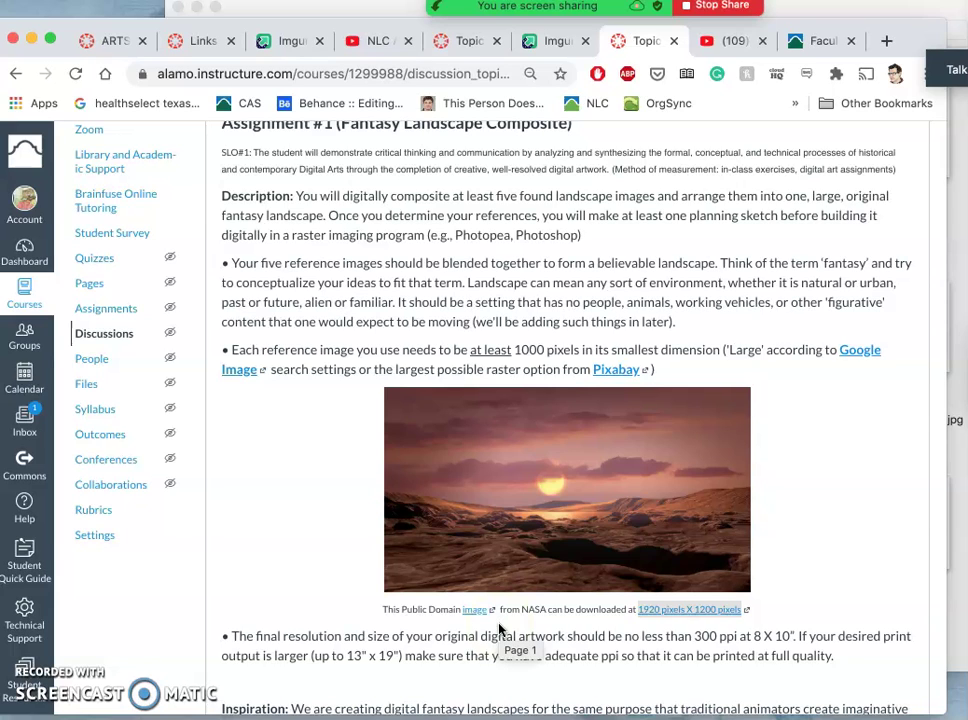
right_click(622, 370)
left_click(660, 372)
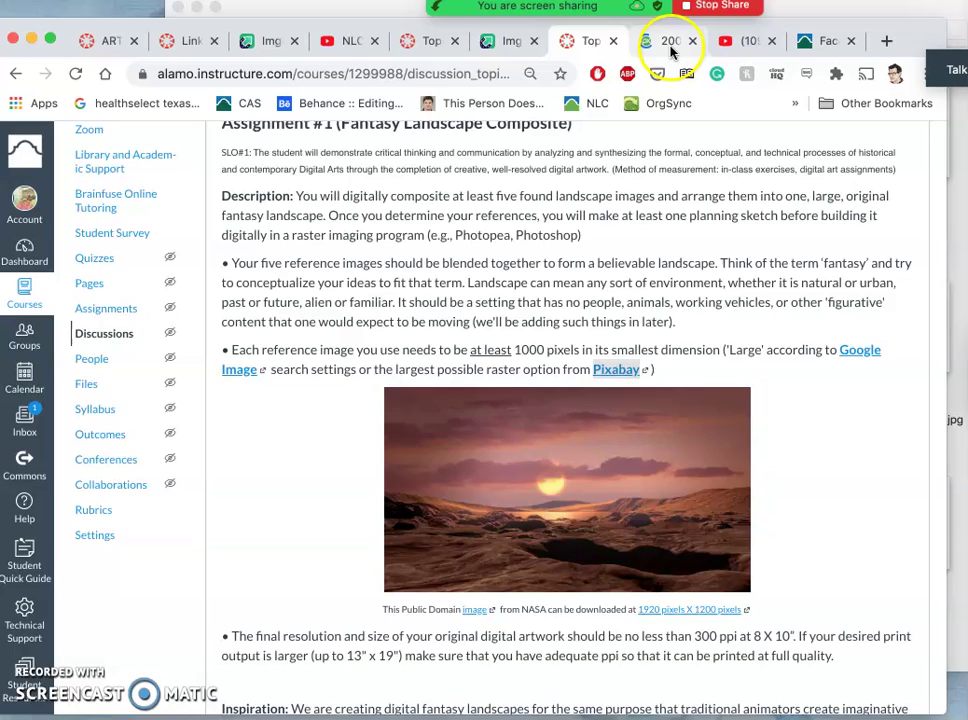
- Open the autumn forest road photo from the Pixabay landscape results and download it at 3160×1846
left_click(670, 42)
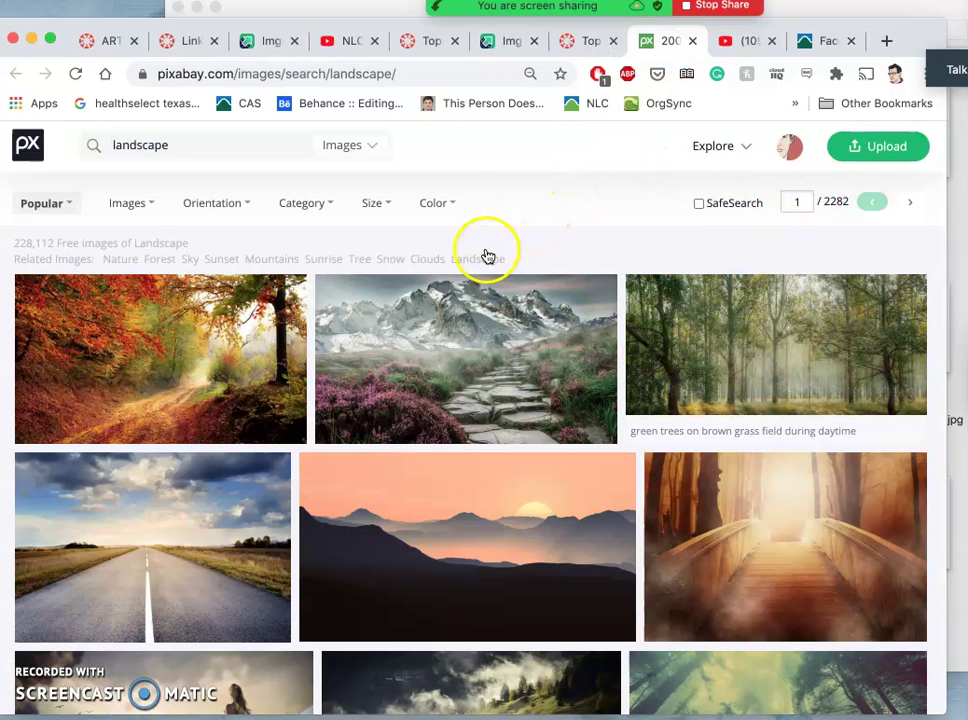
left_click(254, 347)
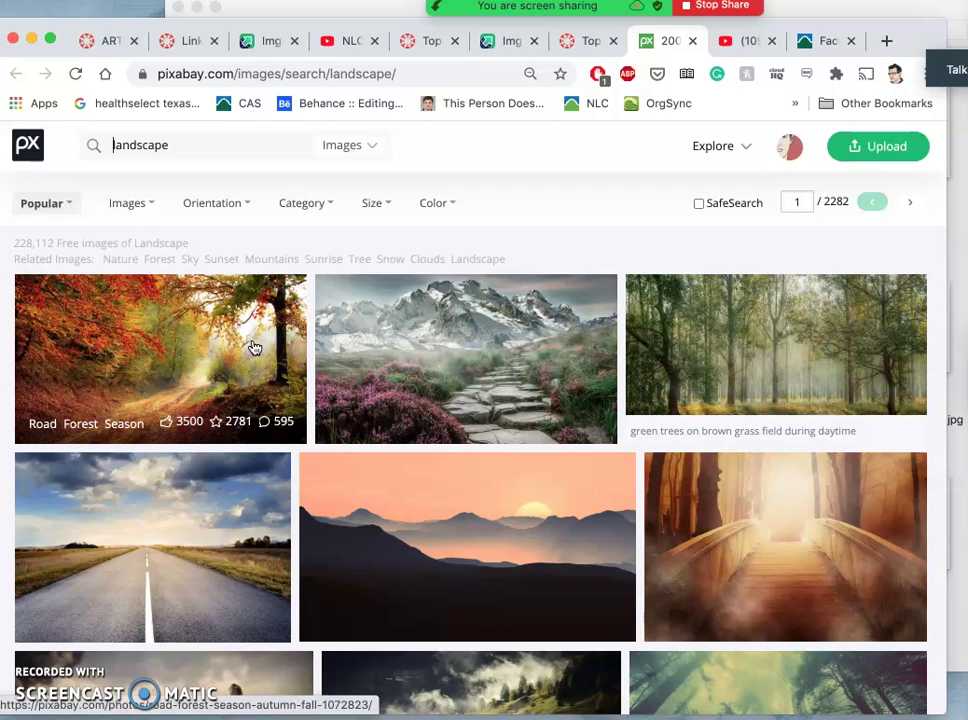
left_click(188, 333)
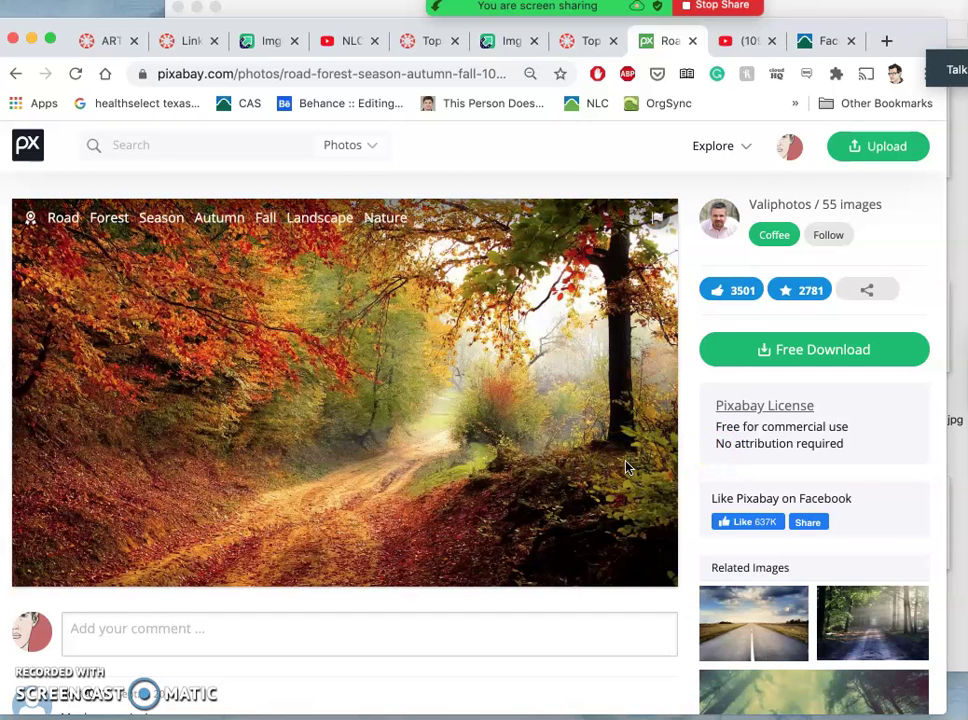
left_click(735, 352)
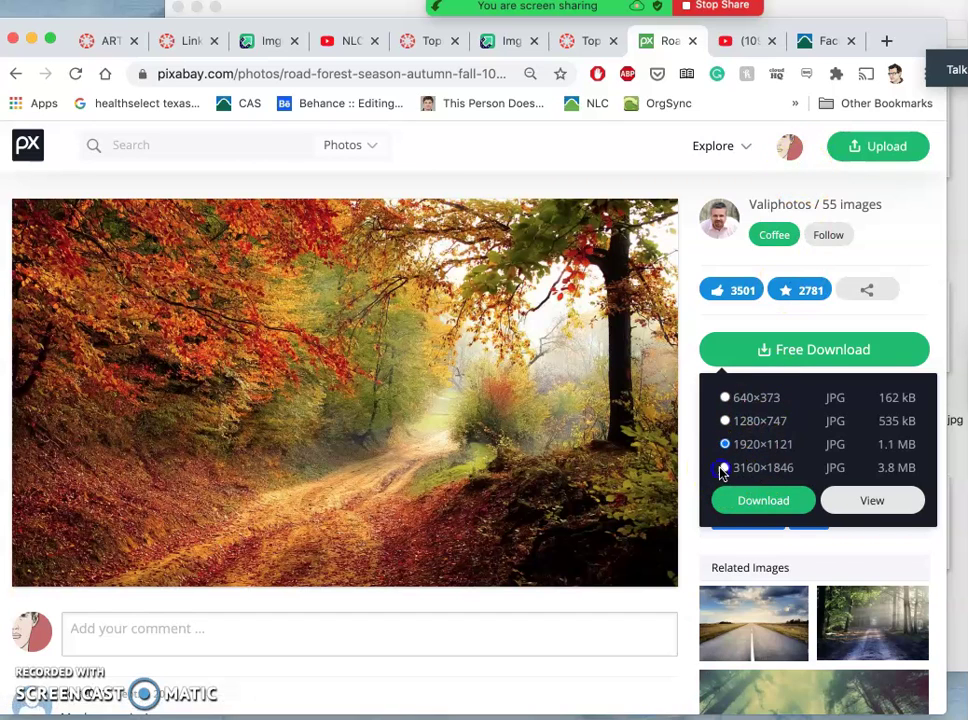
left_click(735, 472)
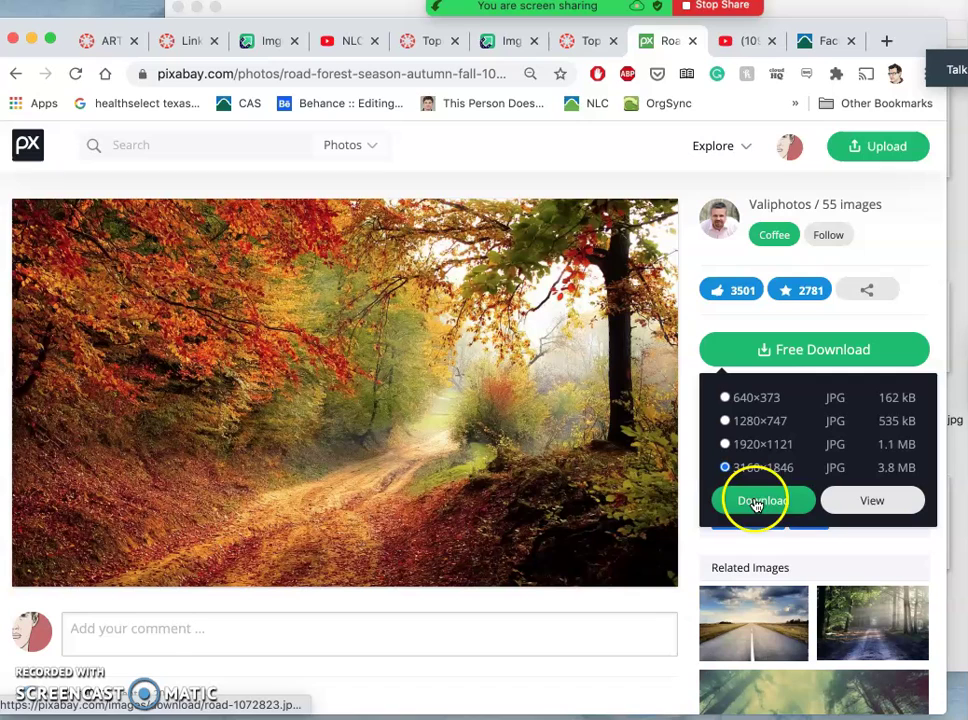
left_click(628, 596)
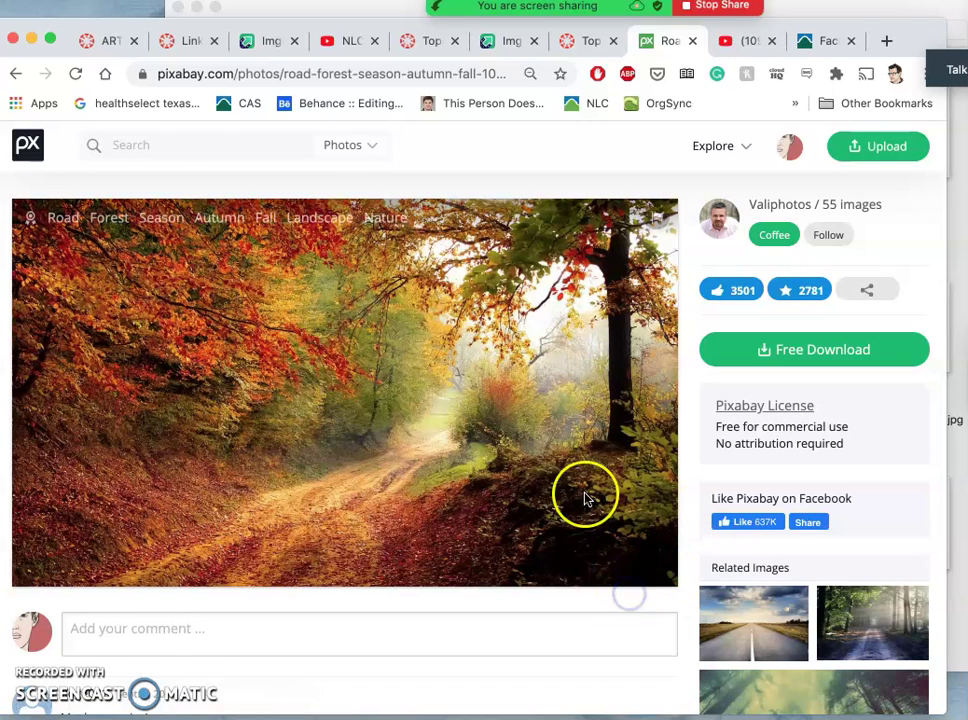
- Go back to the landscape results, browse them and open the Scotland landscape photo
left_click(16, 74)
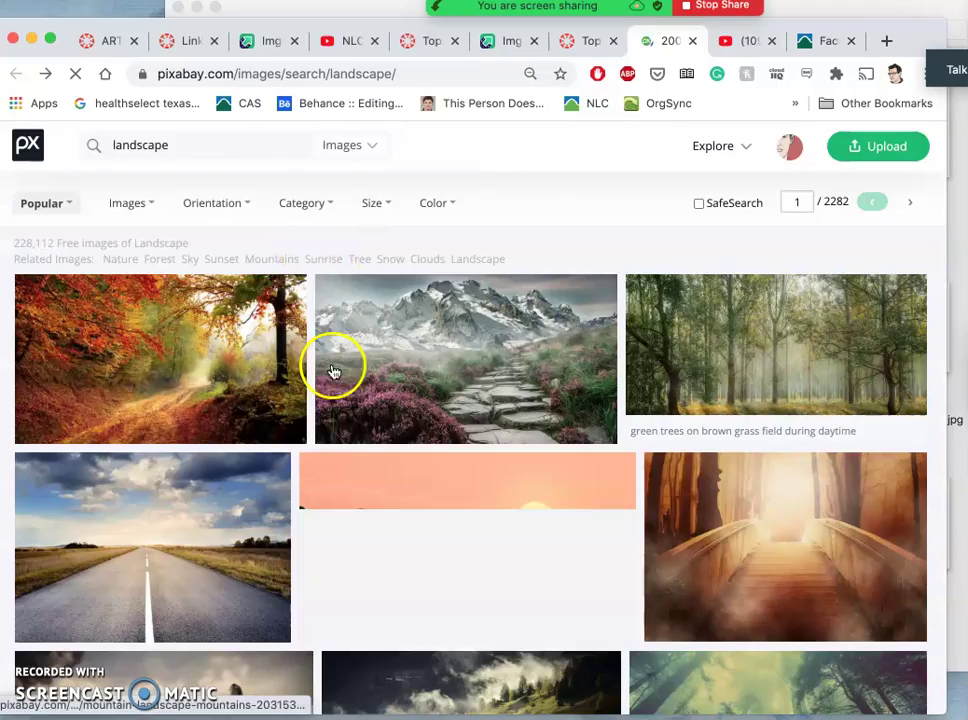
scroll(300, 365, "down", 10)
scroll(312, 368, "down", 10)
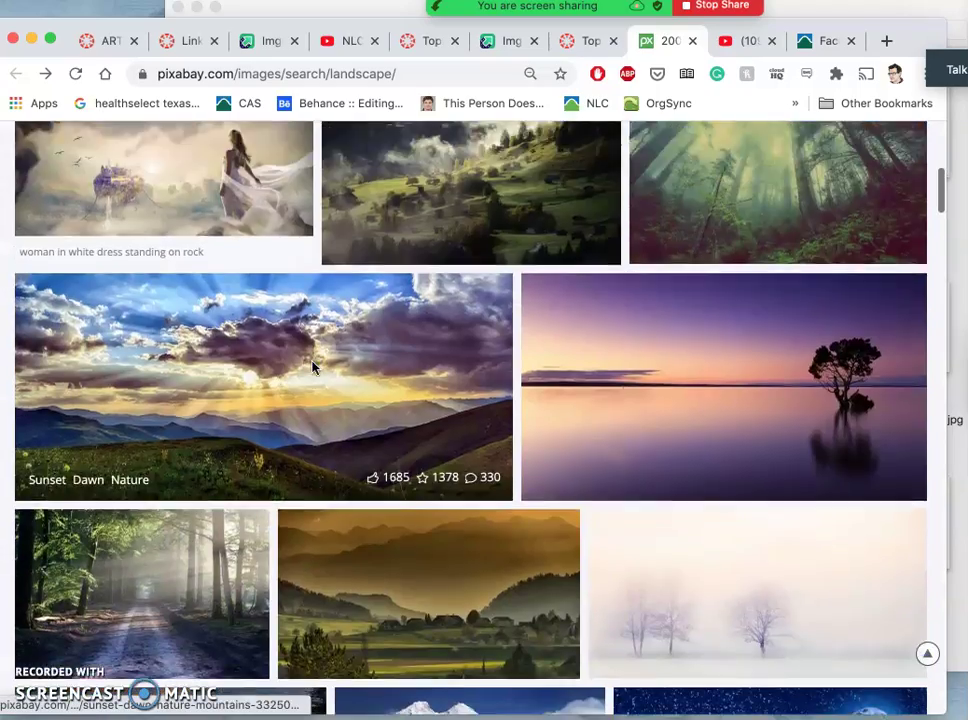
scroll(313, 368, "down", 3)
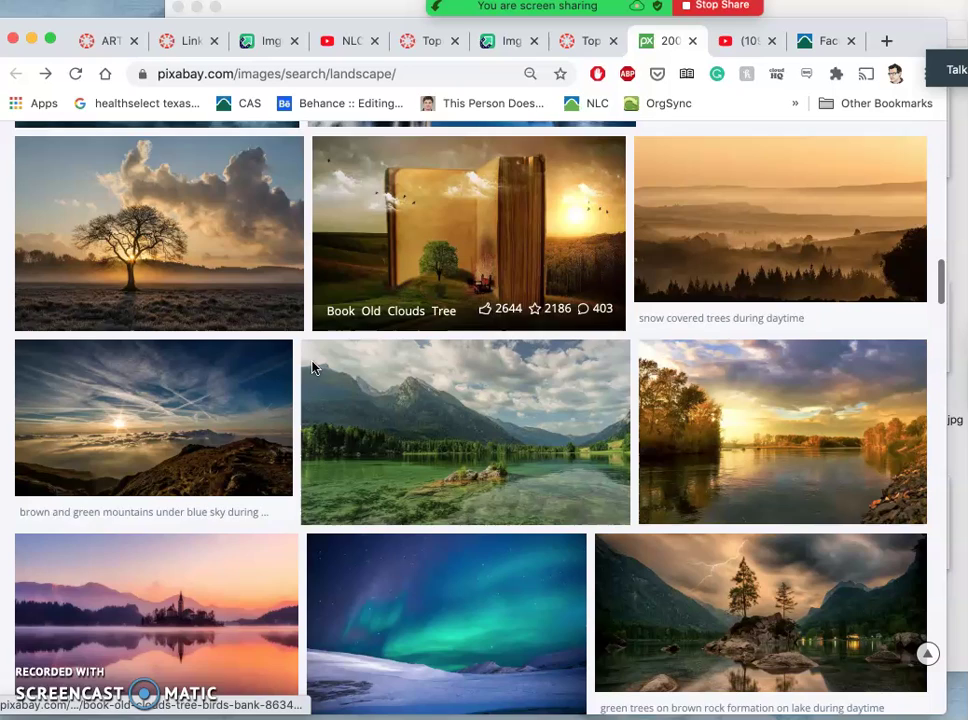
scroll(312, 368, "up", 11)
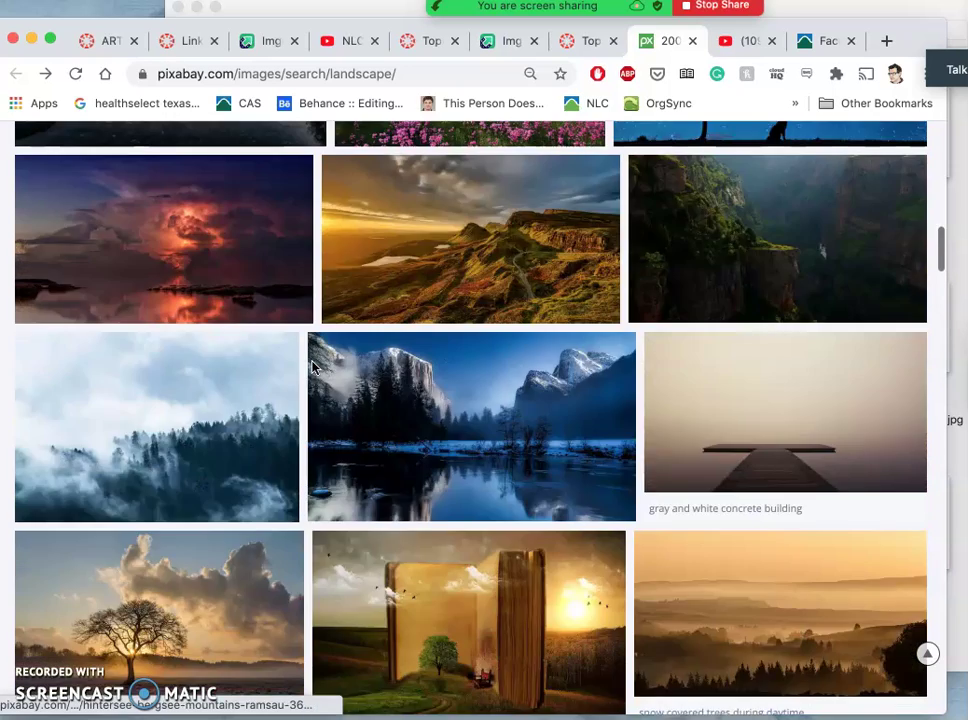
left_click(456, 370)
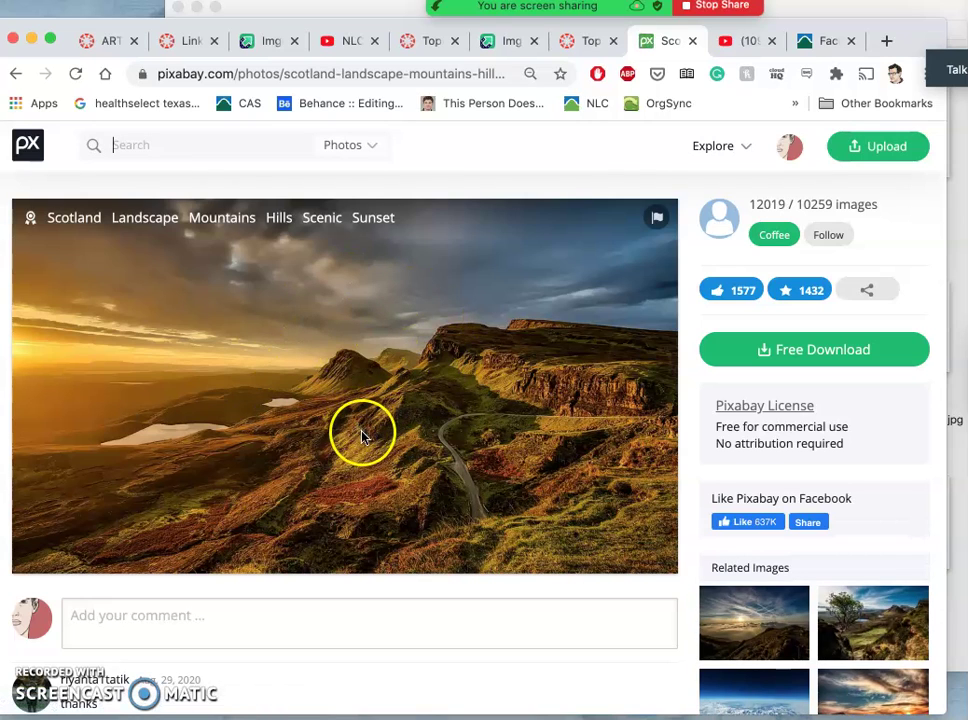
- Search Pixabay for 'candy land'
left_click(219, 141)
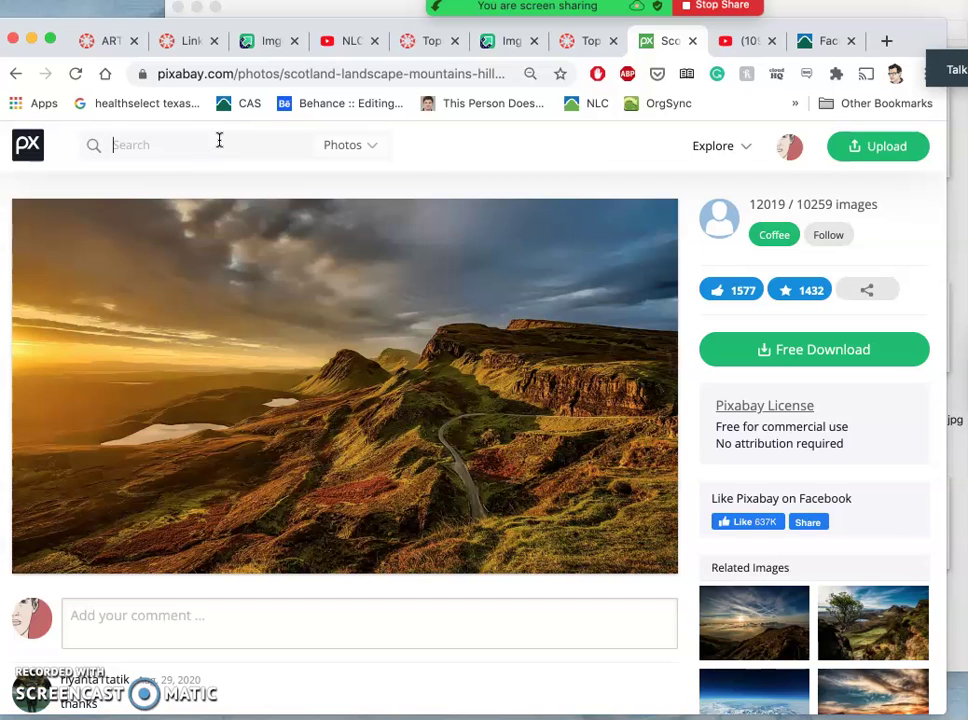
type("candy")
left_click(171, 150)
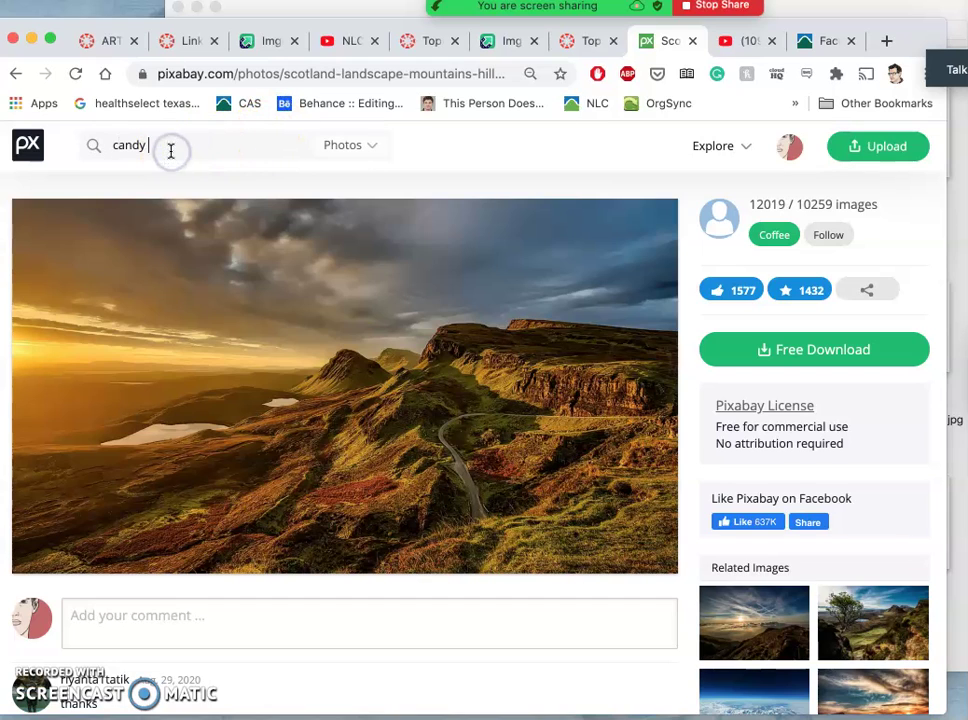
type("land")
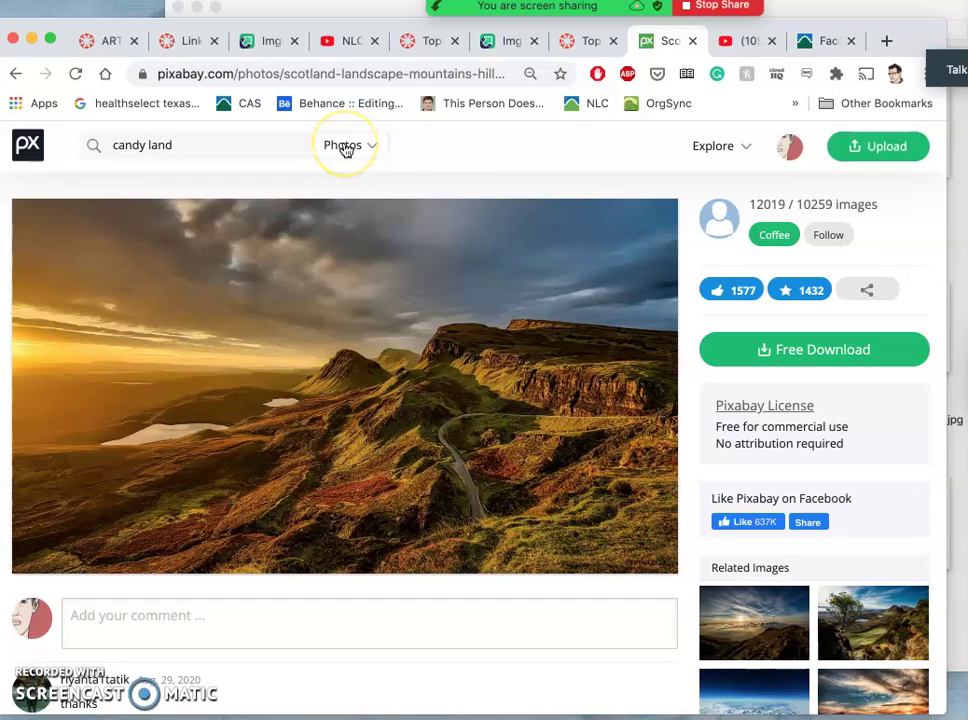
key("Return")
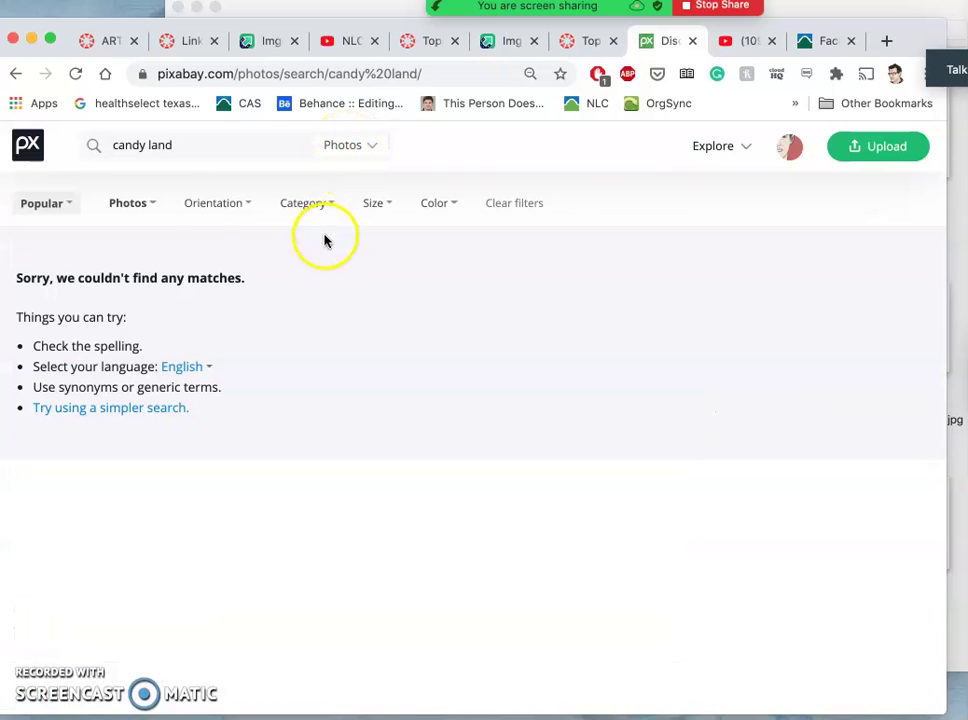
left_click(177, 149)
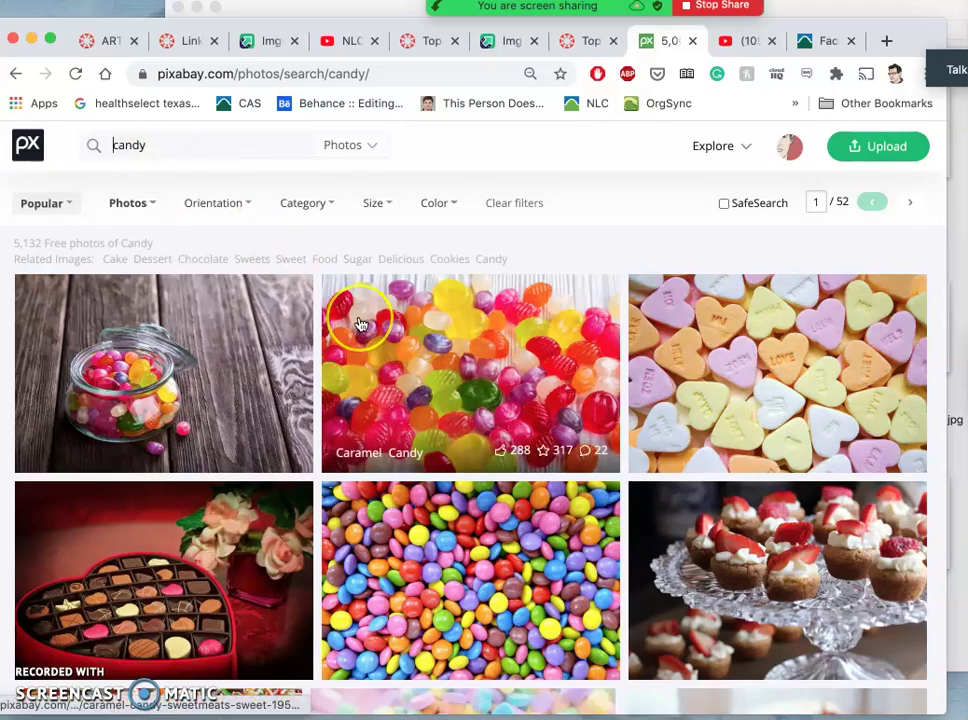
- Scroll the candy results and open the gummy bear photo page in a new tab
scroll(362, 324, "down", 2)
scroll(360, 322, "down", 5)
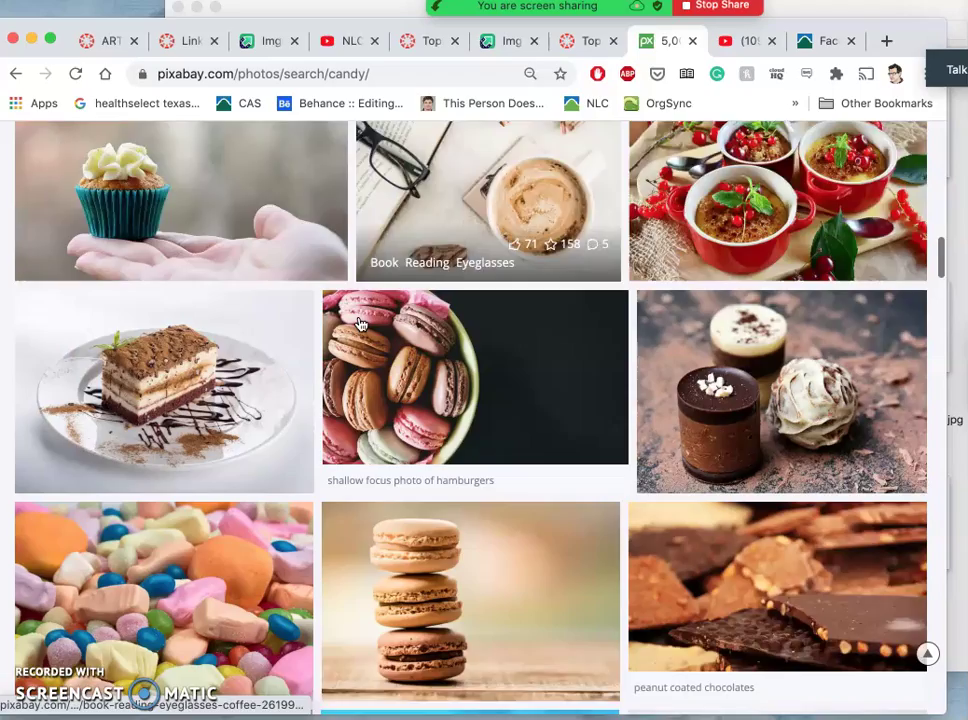
scroll(361, 324, "down", 2)
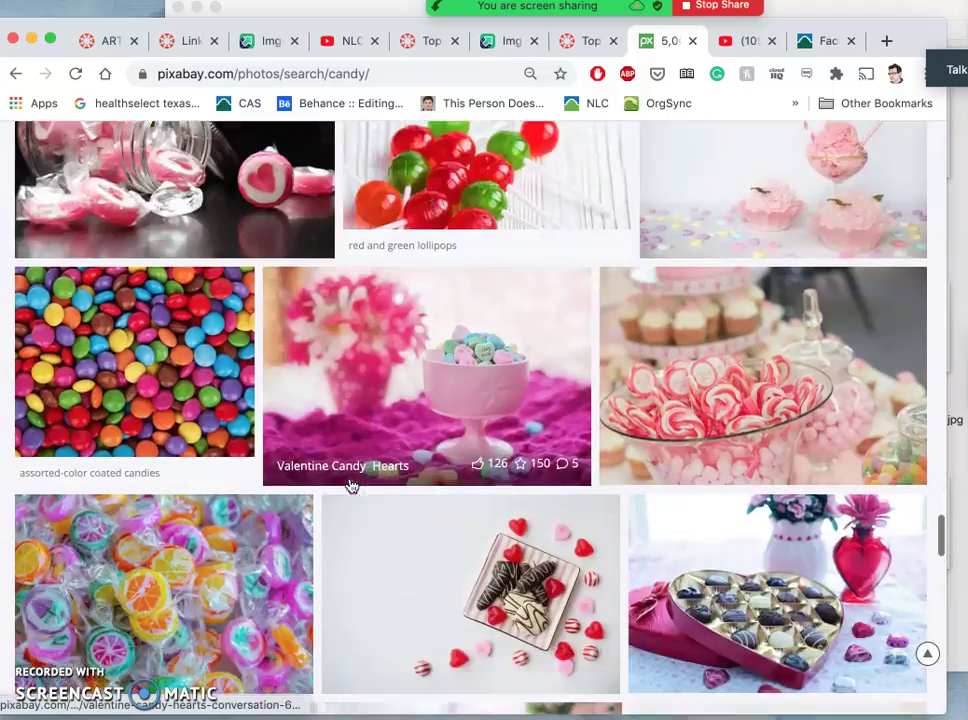
scroll(350, 486, "down", 5)
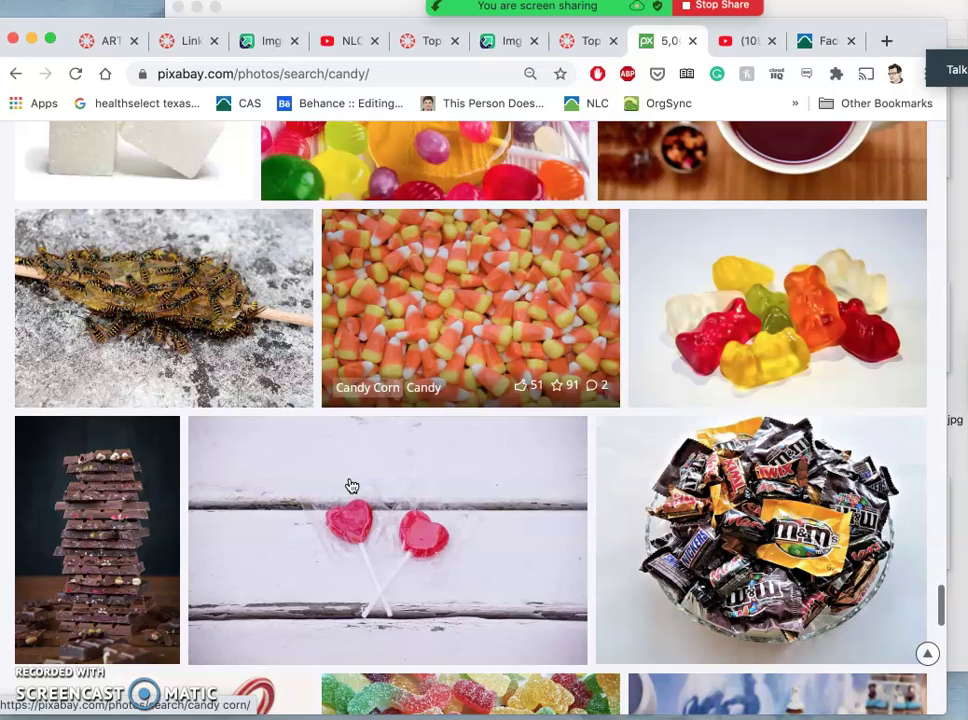
left_click(766, 330)
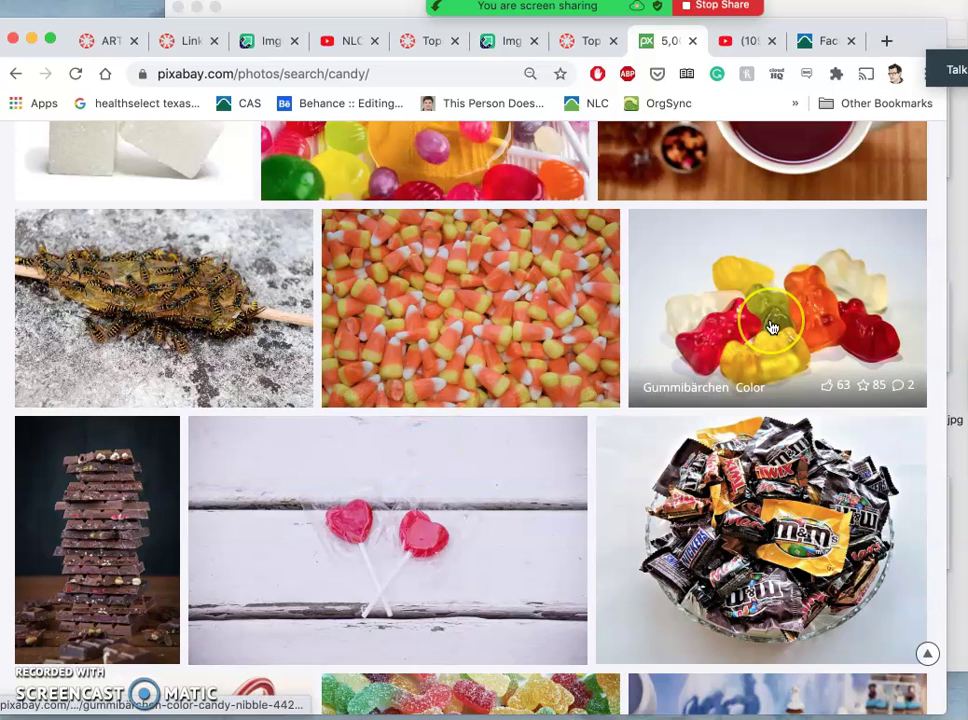
right_click(772, 328)
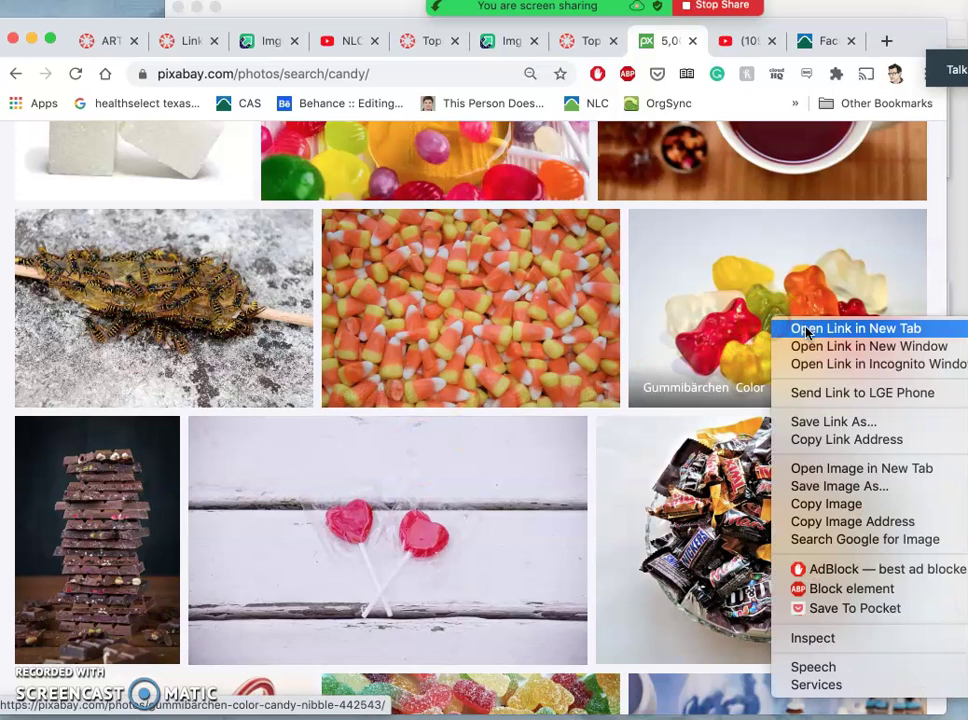
left_click(805, 330)
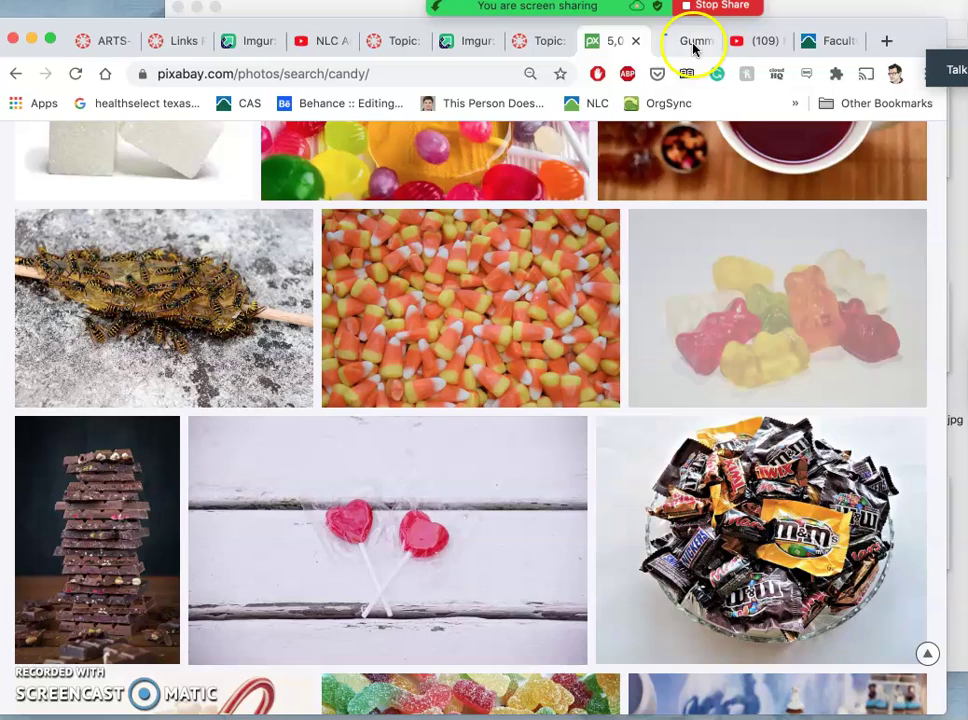
- Download the gummy bear photo at the largest 3456×2304 size
left_click(694, 42)
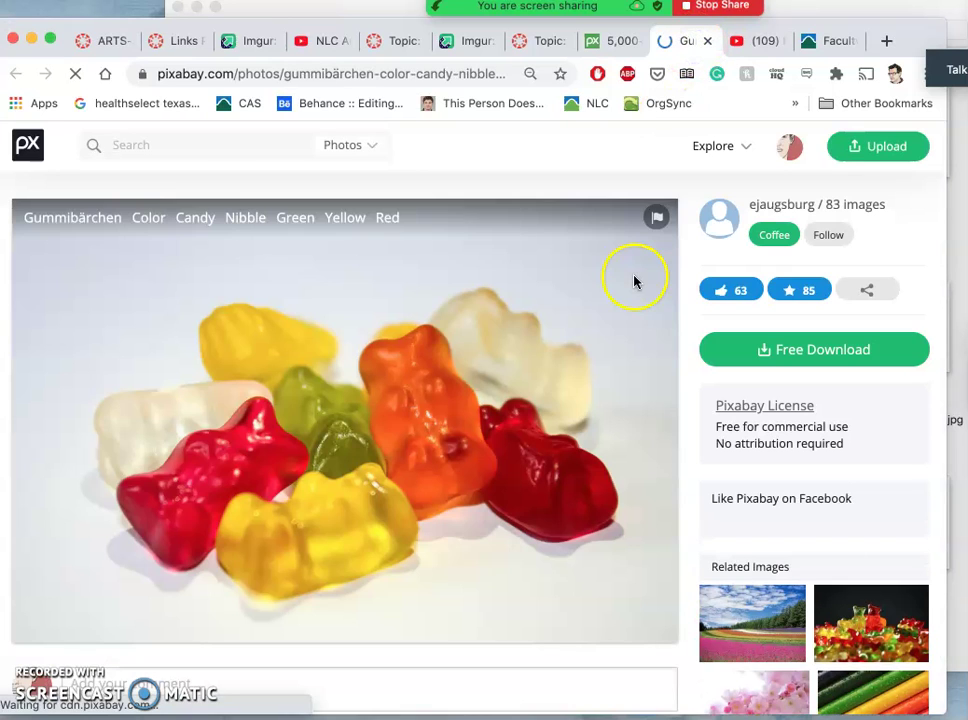
left_click(761, 349)
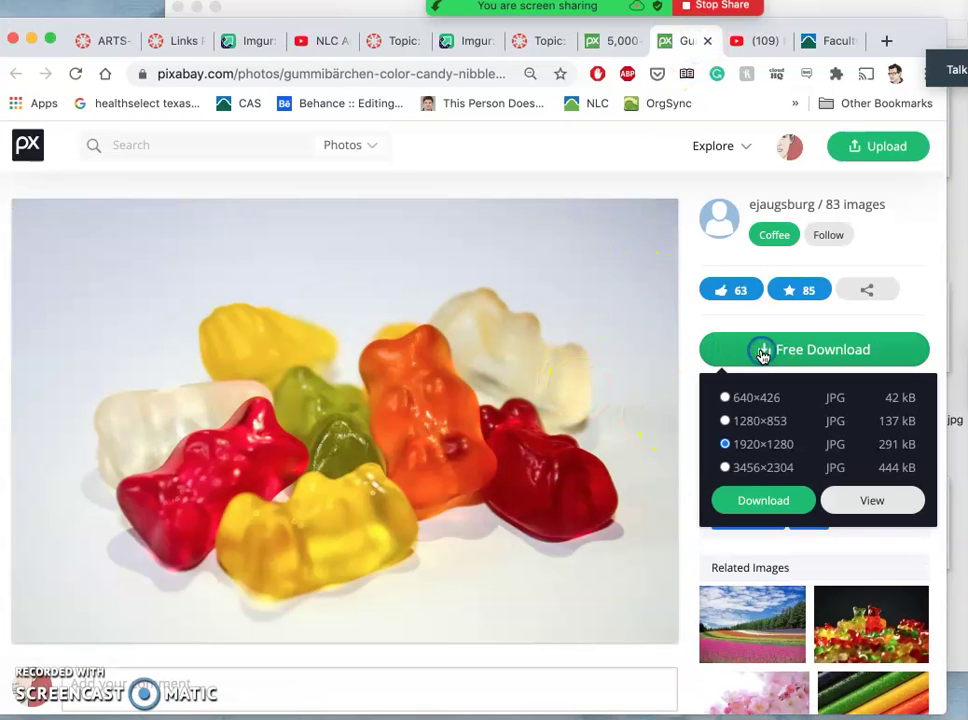
left_click(725, 467)
left_click(762, 503)
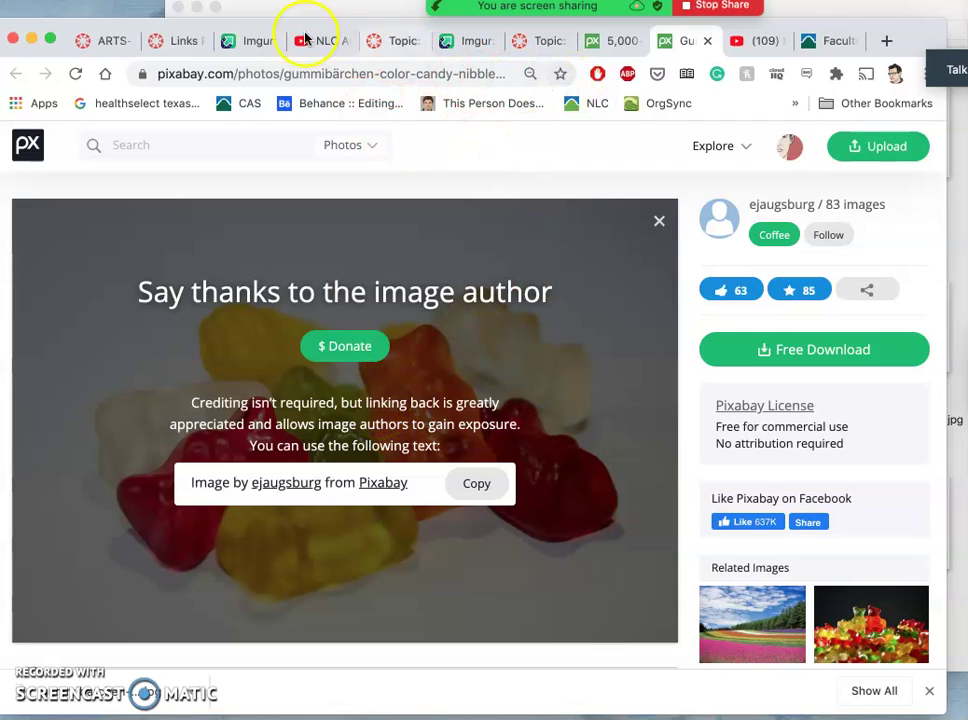
- Minimize Chrome and drag the gummy bear JPG from Downloads into the landscape images folder
left_click(31, 41)
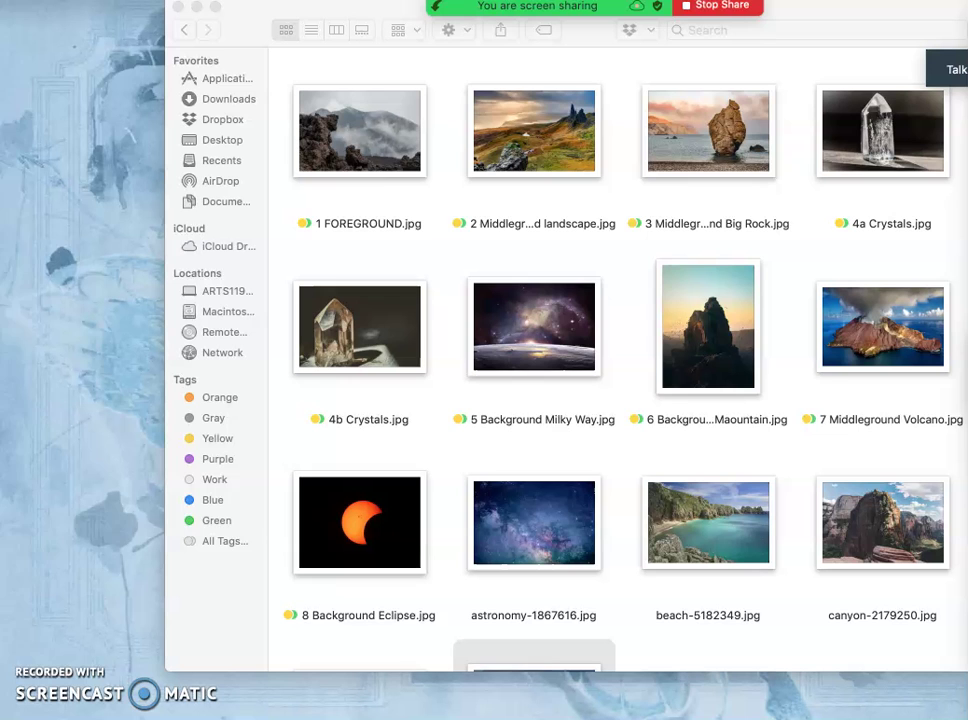
mouse_move(10, 525)
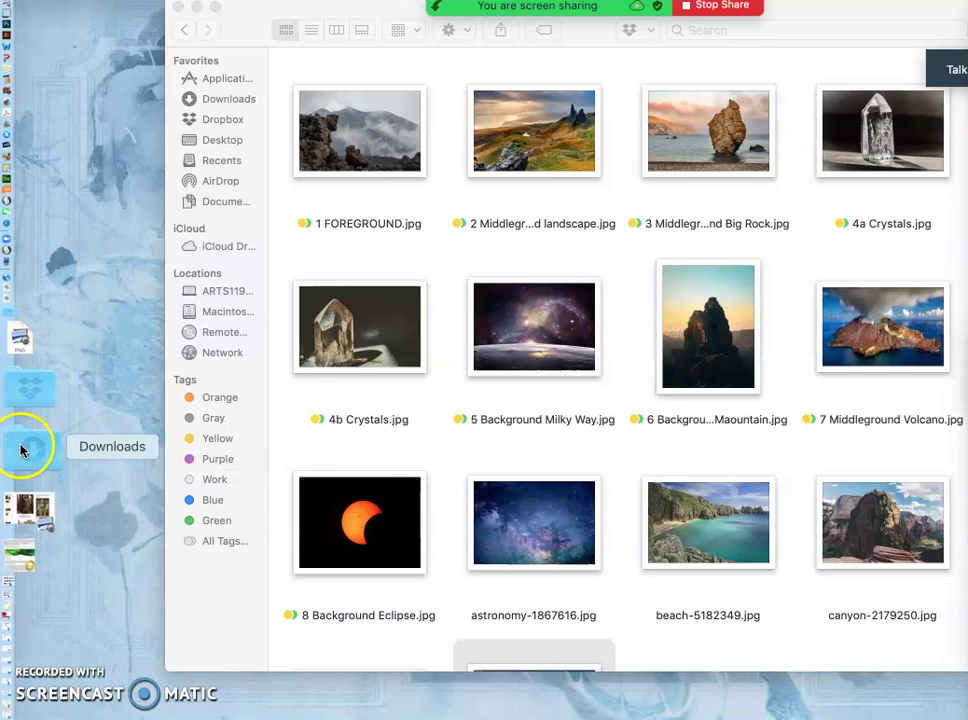
left_click(21, 450)
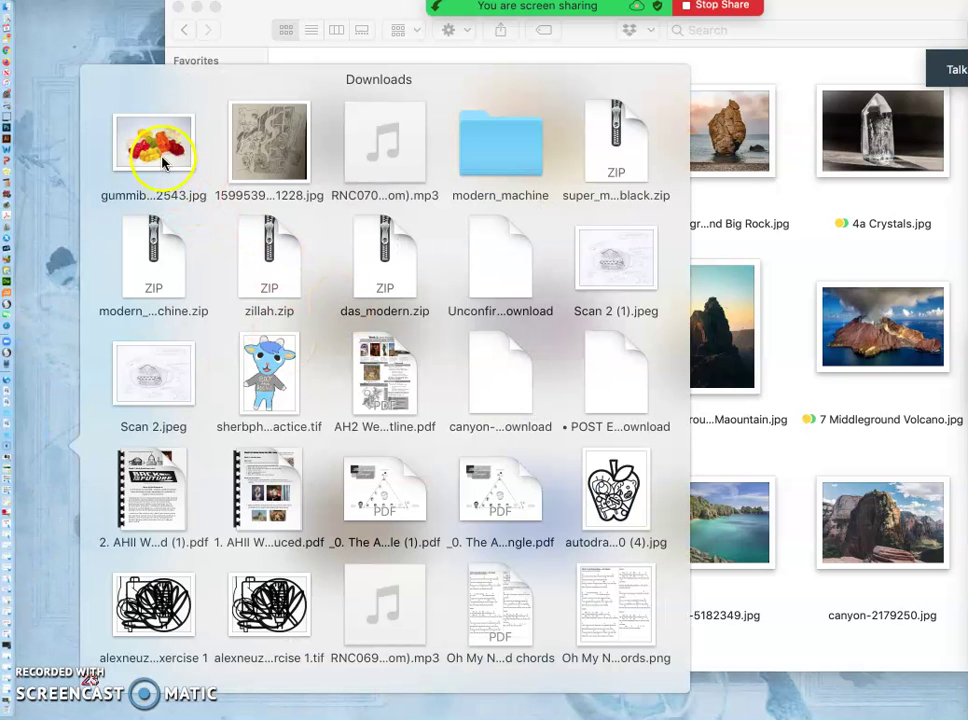
left_click_drag(163, 163, 620, 449)
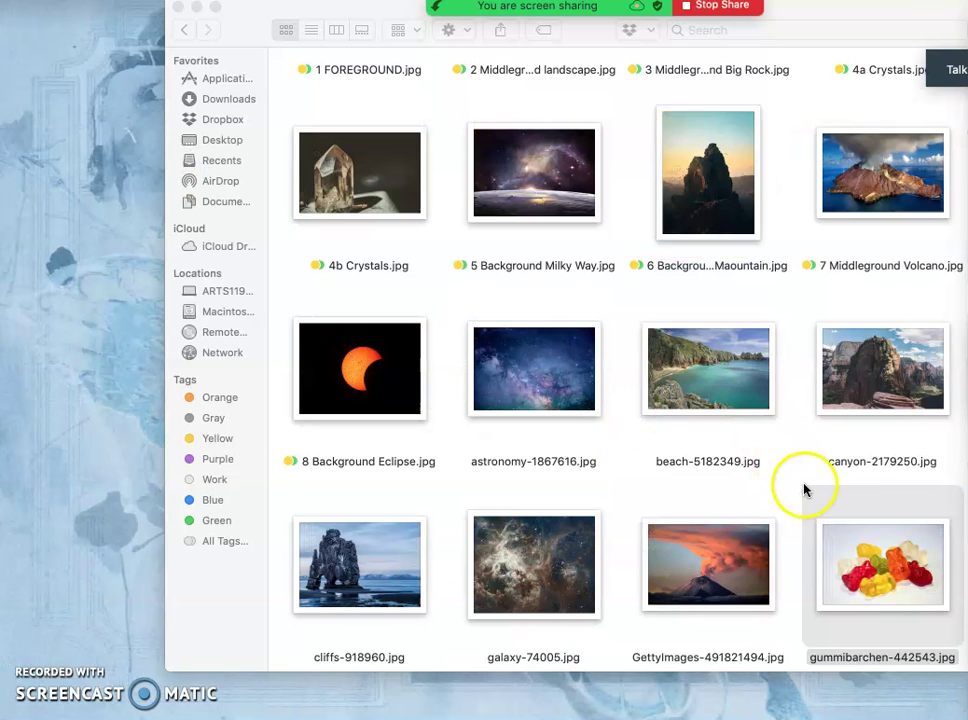
- Add two colour tags to the gummibarchen file
left_click(818, 659)
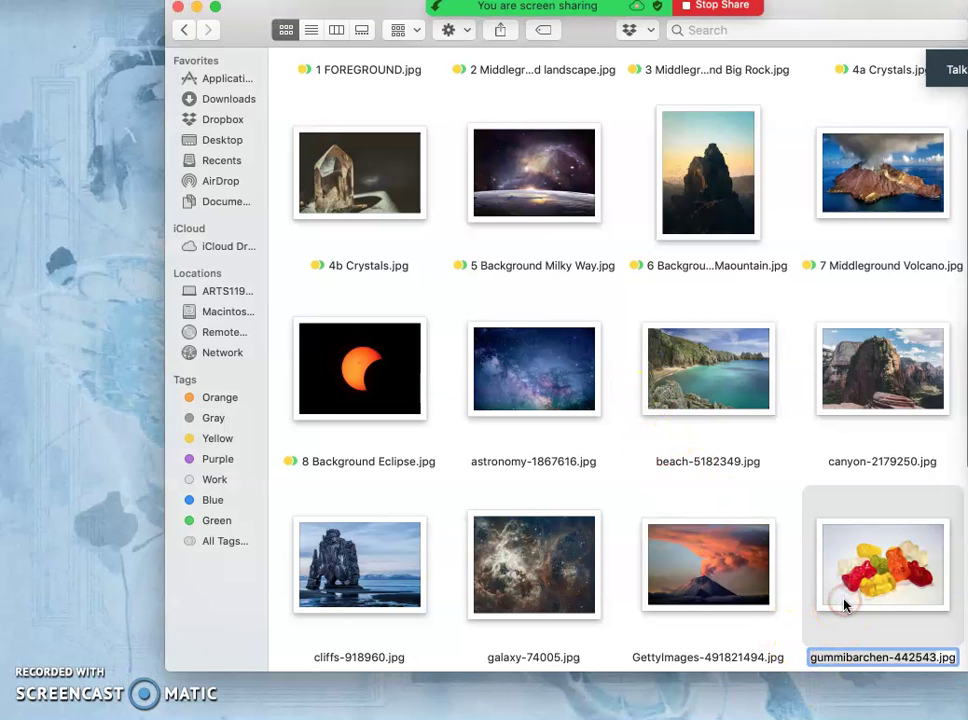
right_click(797, 611)
left_click(921, 679)
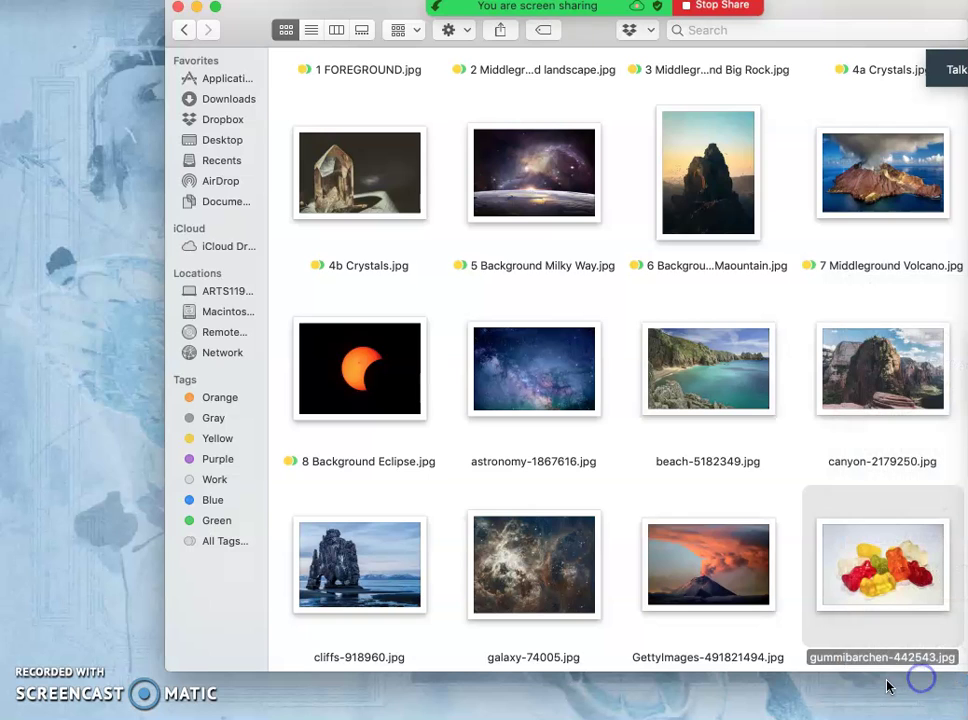
right_click(868, 657)
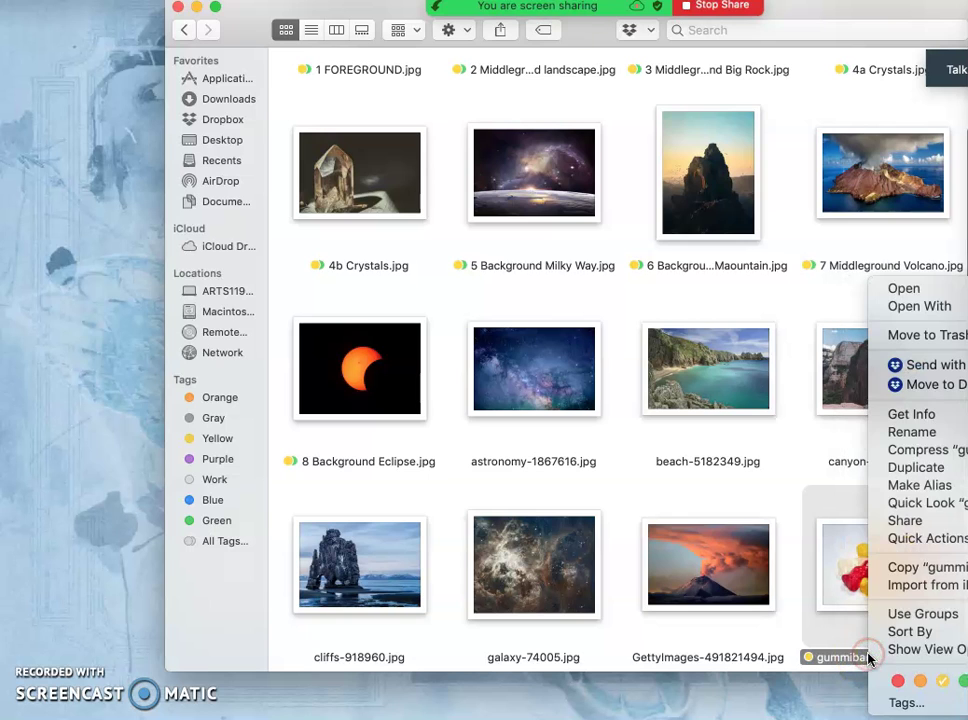
left_click(918, 676)
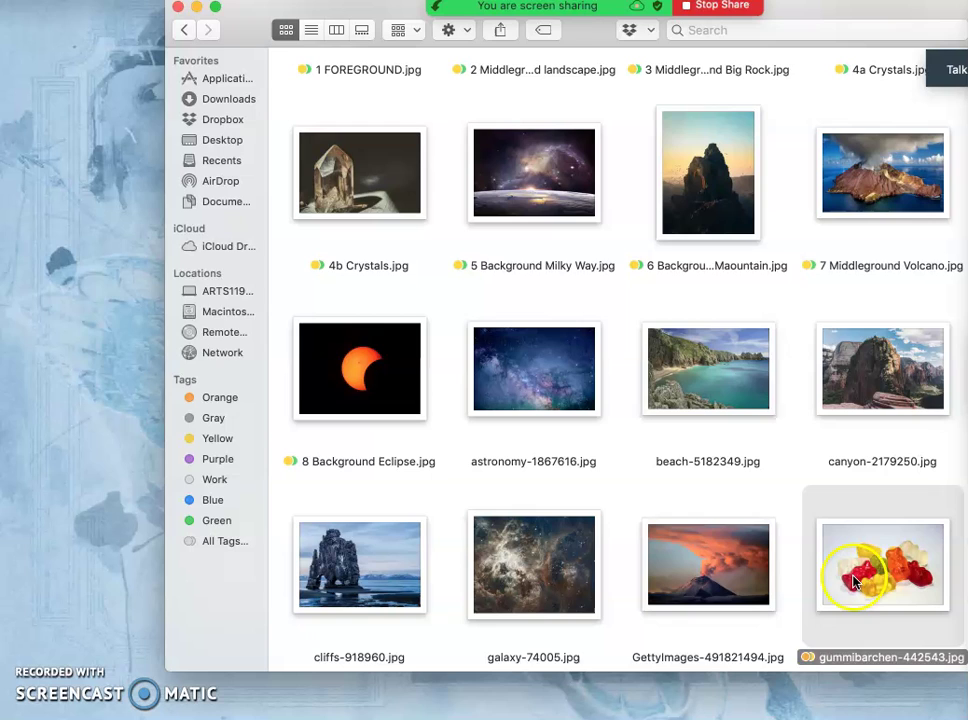
- Rename the gummy bear file to start with '9' and deselect it
left_click(820, 657)
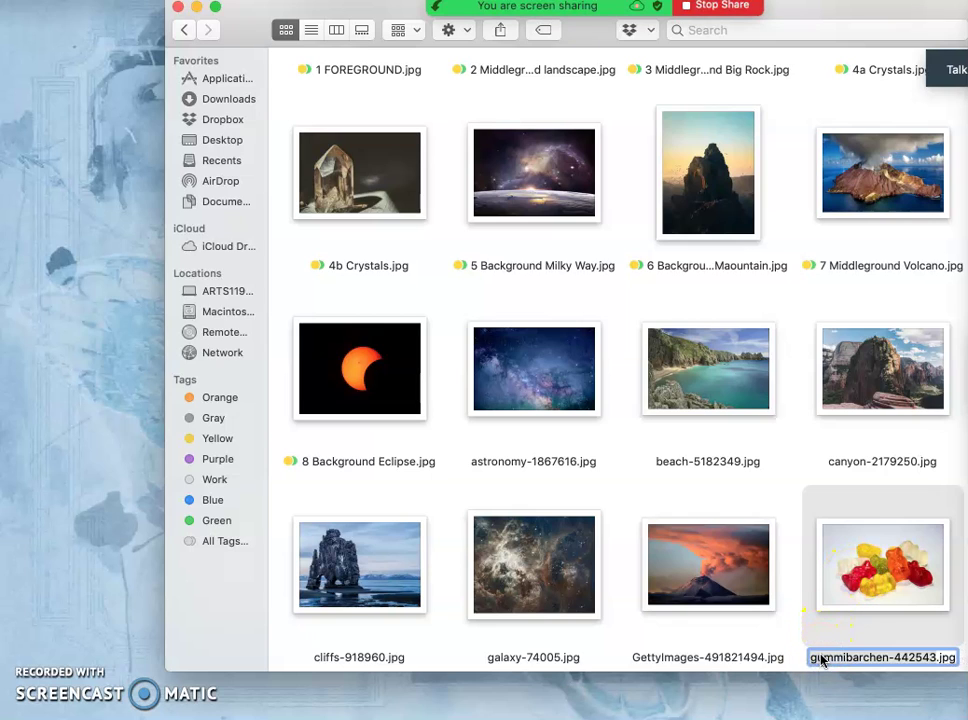
left_click(811, 660)
type("9")
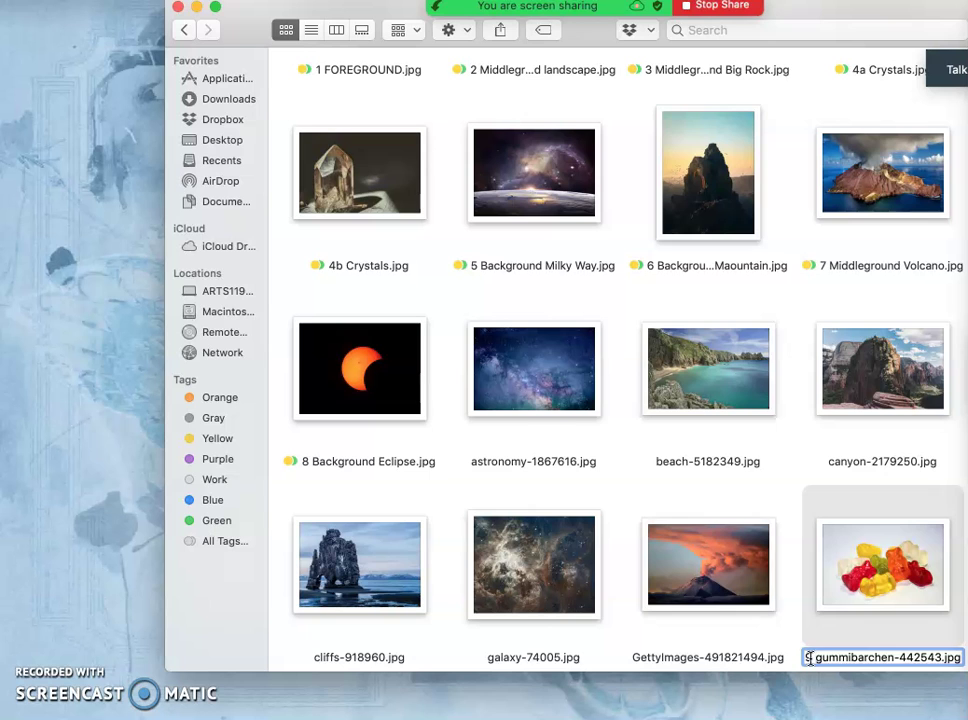
key("Return")
scroll(768, 410, "up", 3)
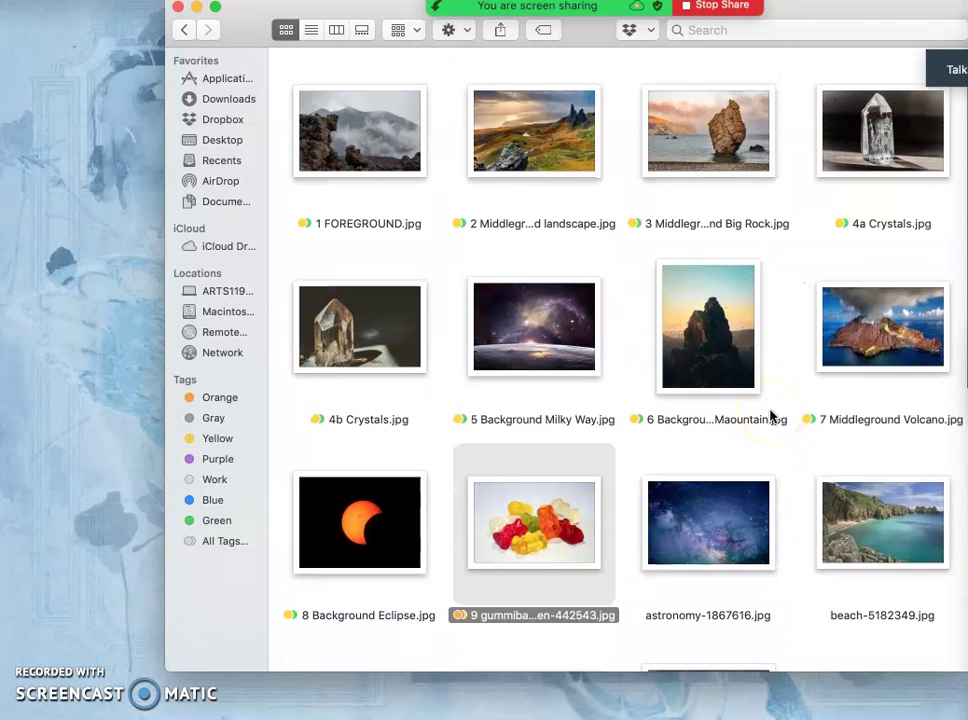
left_click(666, 453)
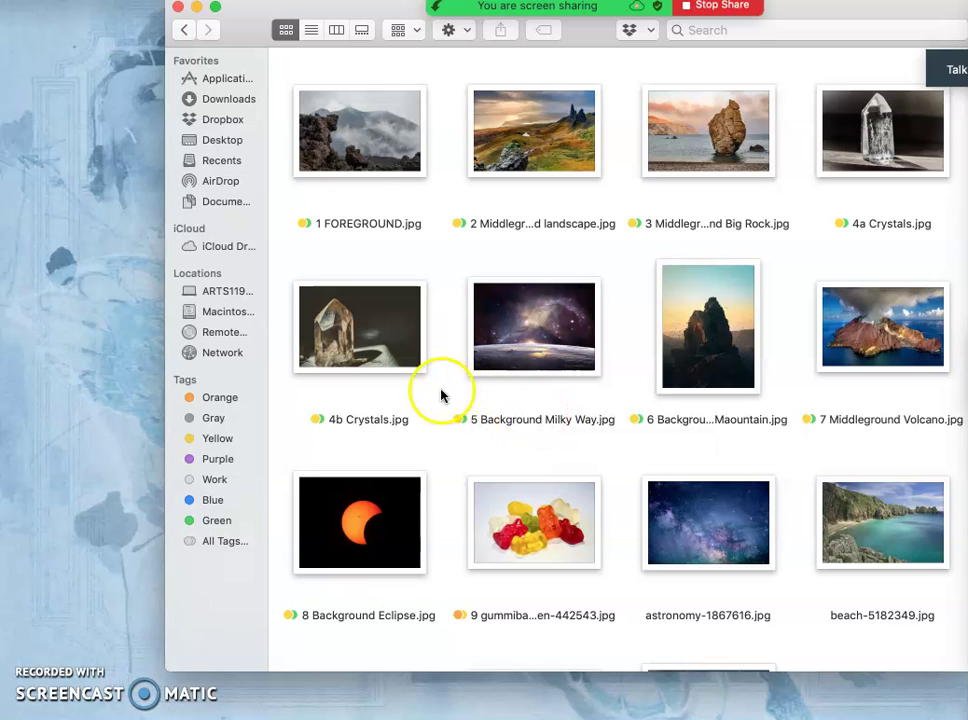
mouse_move(18, 376)
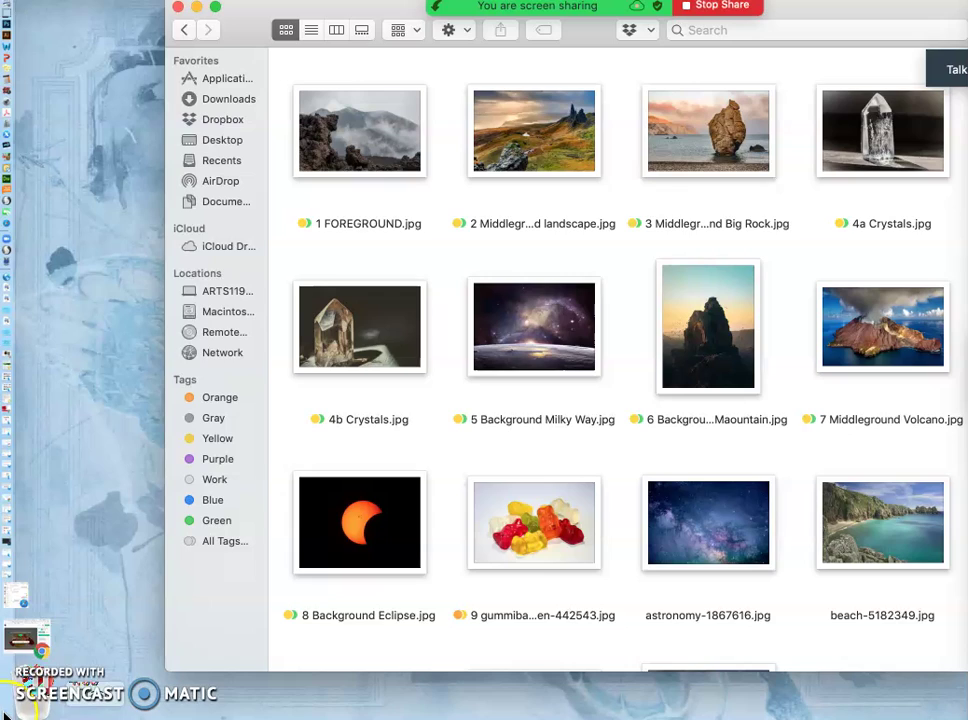
- Bring Chrome back and scroll the Canvas page to the fantasy landscape planning sketch reply
left_click(20, 692)
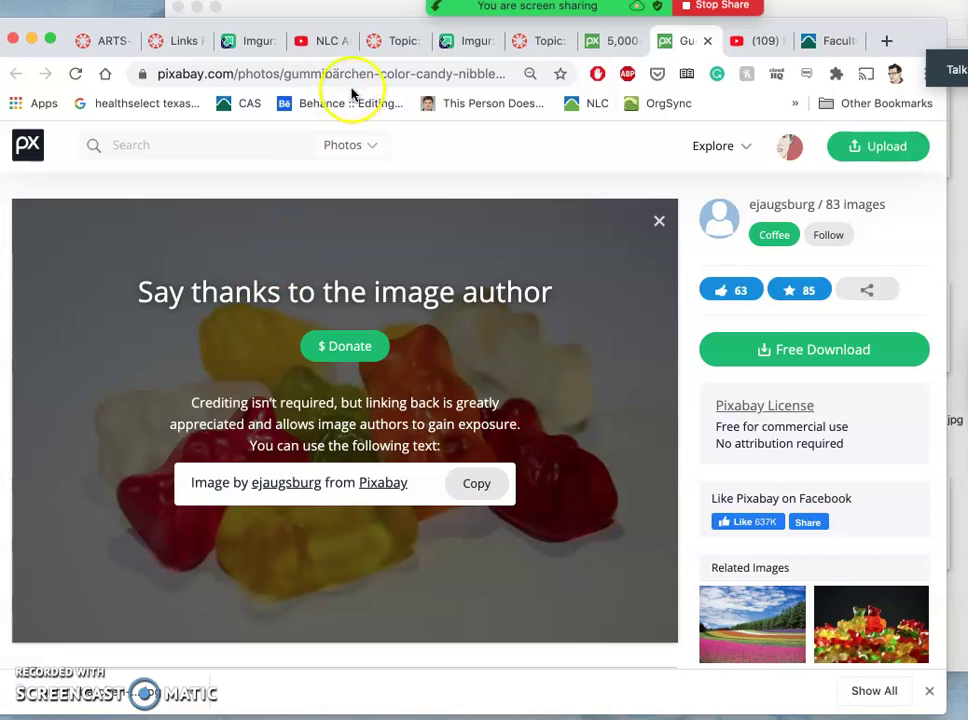
left_click(393, 44)
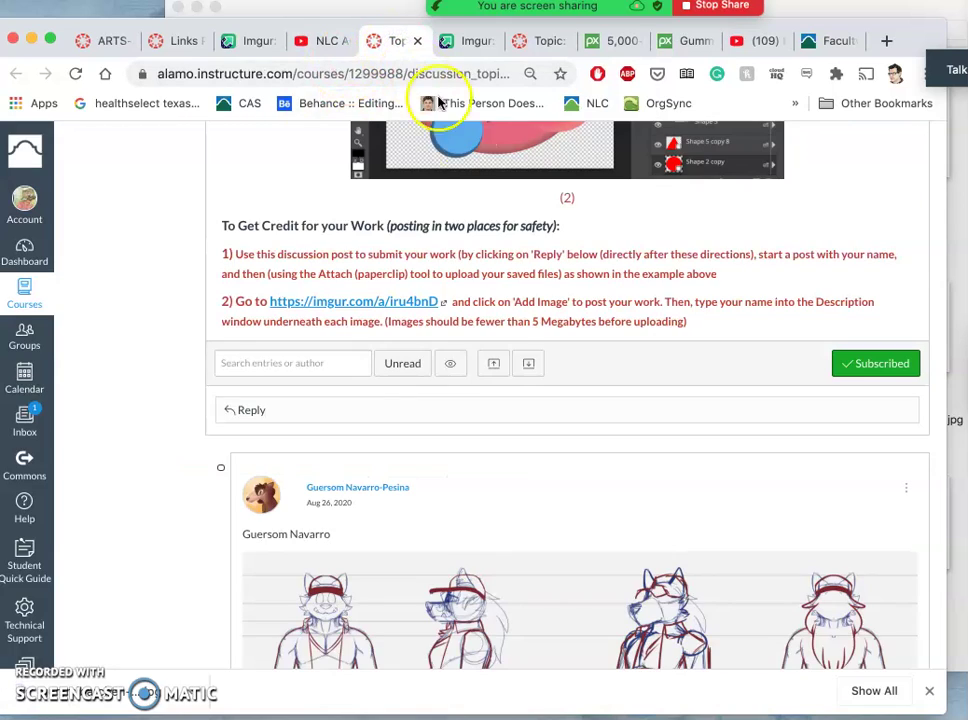
left_click(540, 40)
scroll(508, 278, "down", 5)
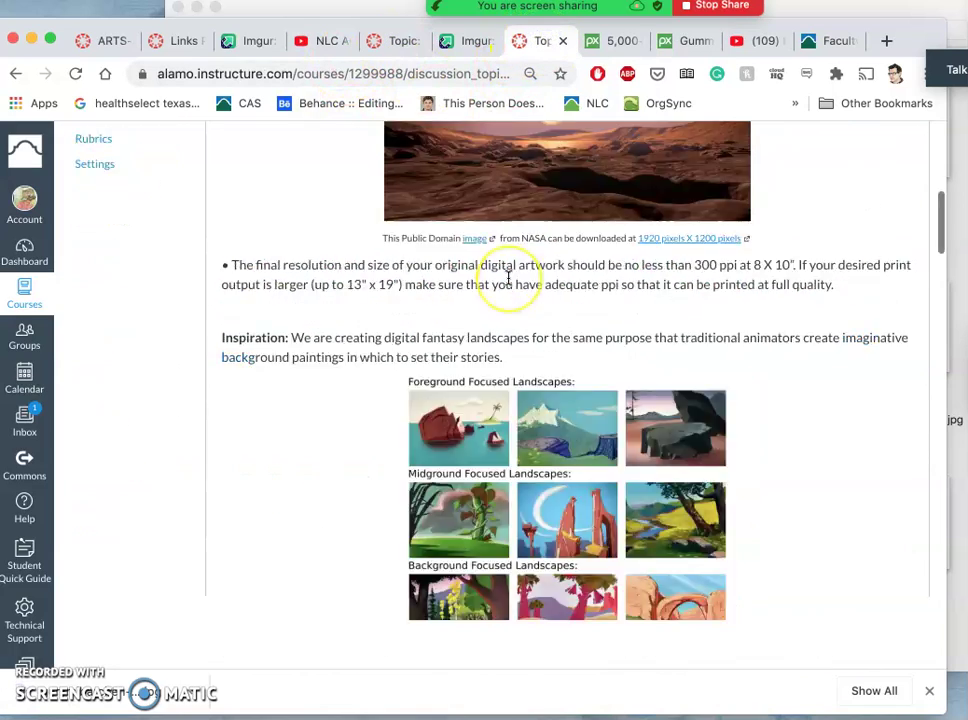
scroll(508, 278, "down", 15)
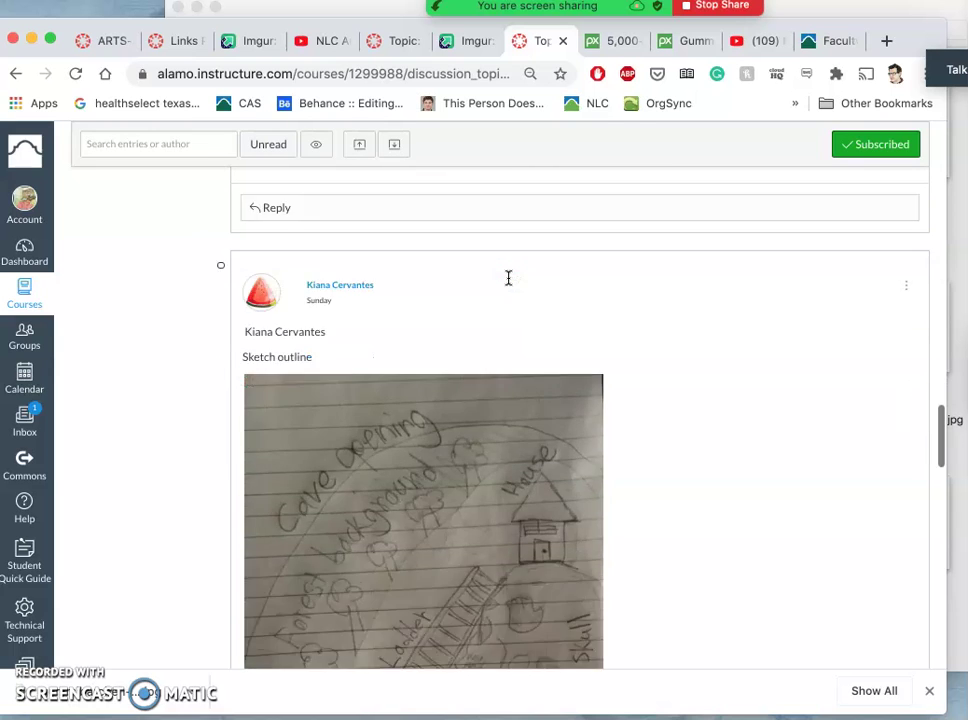
scroll(508, 278, "down", 15)
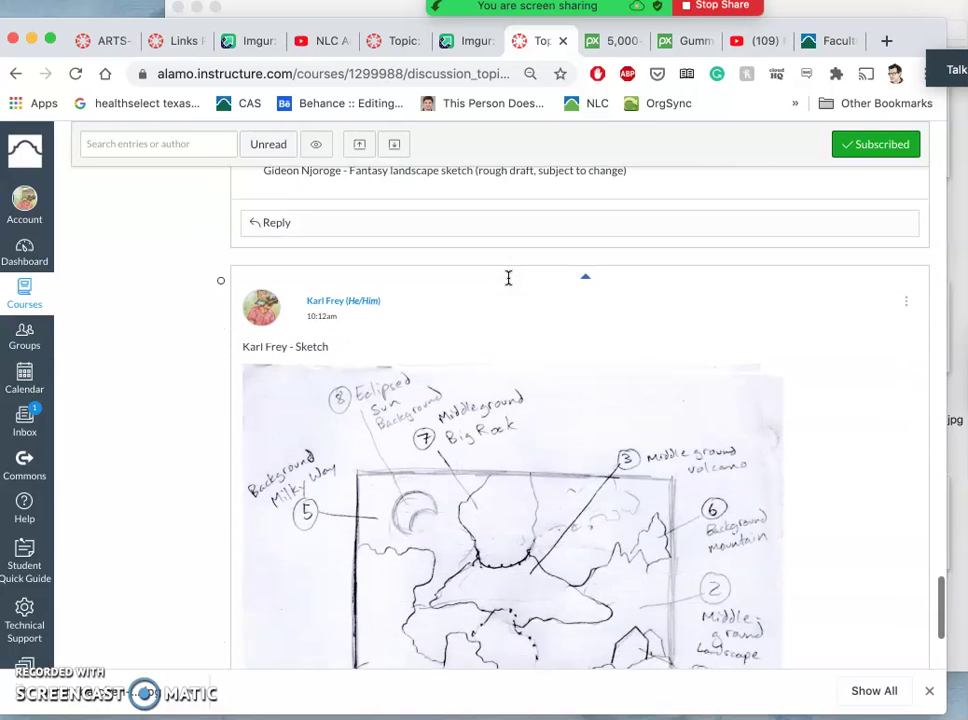
scroll(508, 278, "down", 3)
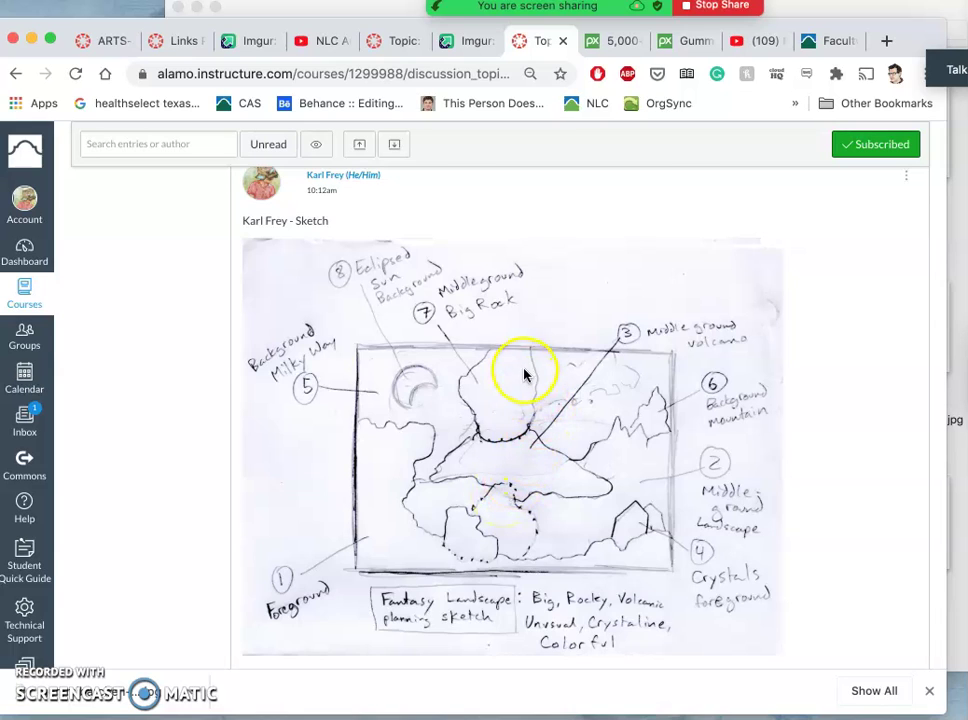
scroll(537, 432, "up", 1)
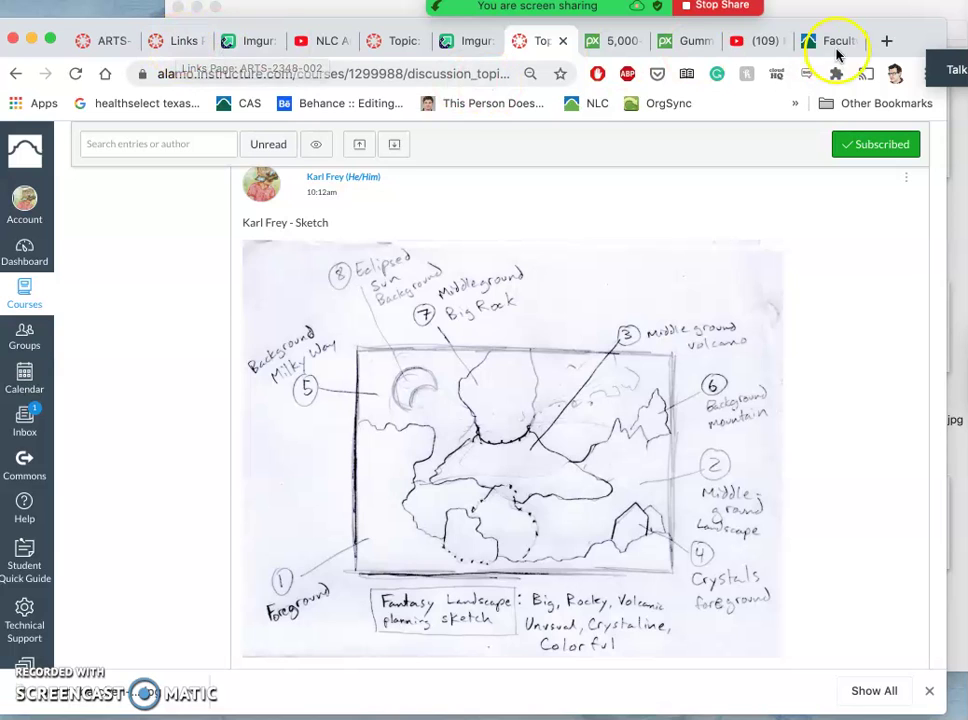
- Go to photopea.com in a new tab and open the sketch from FA20 Digital Art > Assignment 1
left_click(886, 41)
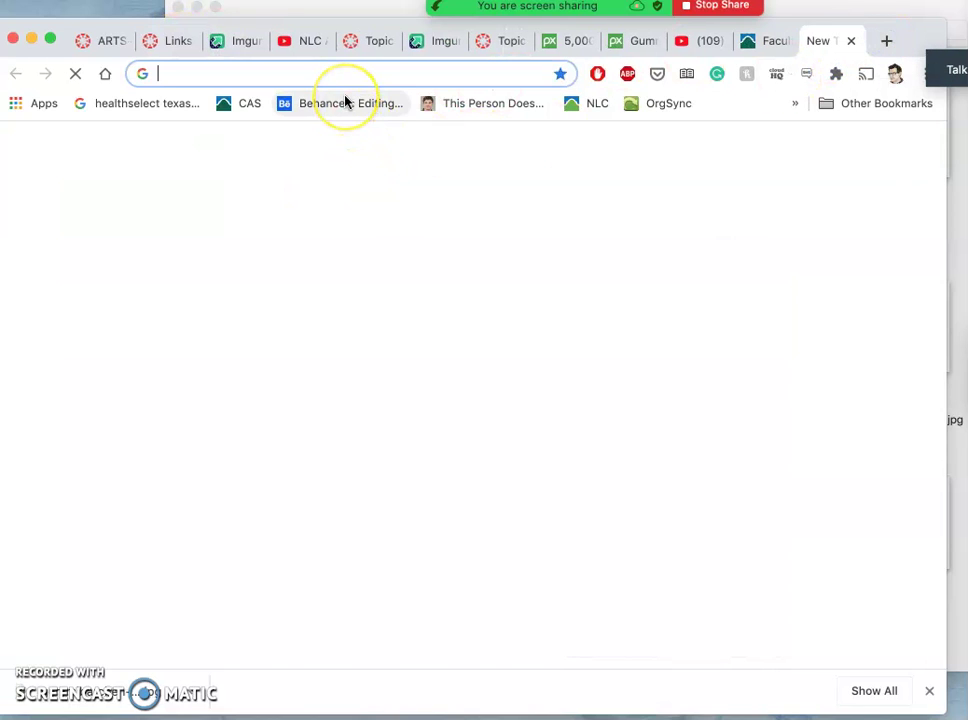
type("www")
type(".com")
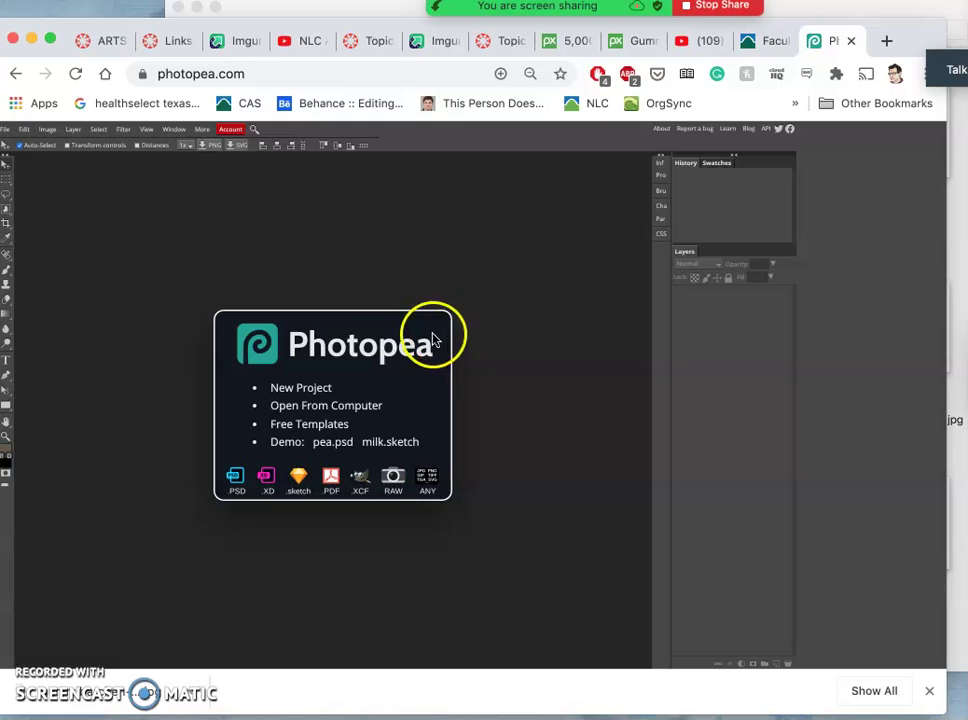
left_click(328, 414)
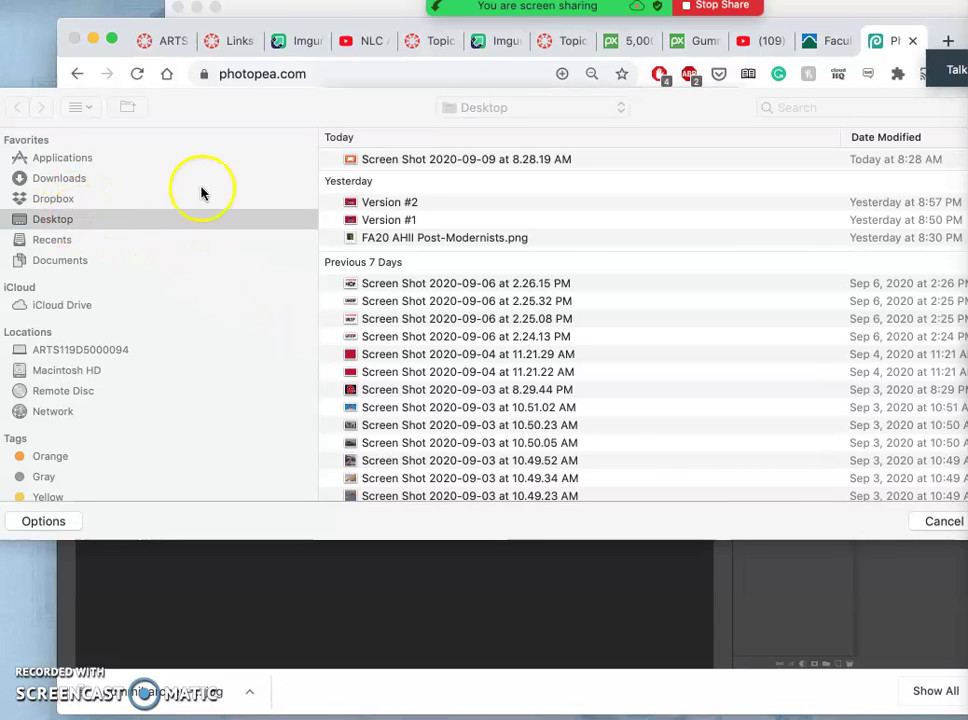
scroll(383, 320, "down", 5)
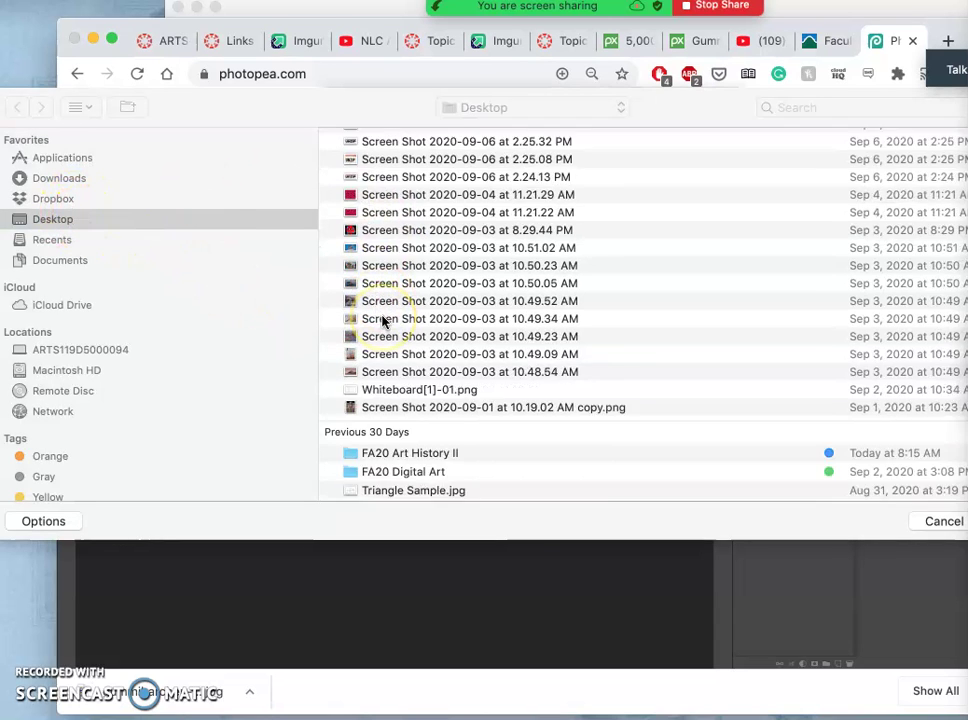
scroll(383, 320, "down", 5)
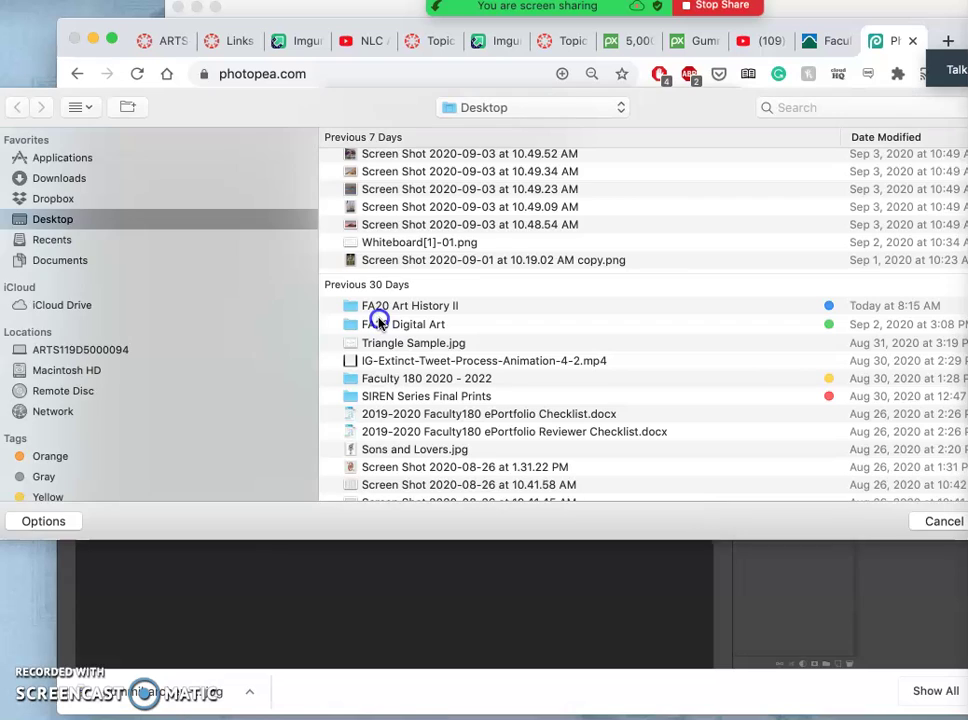
double_click(365, 326)
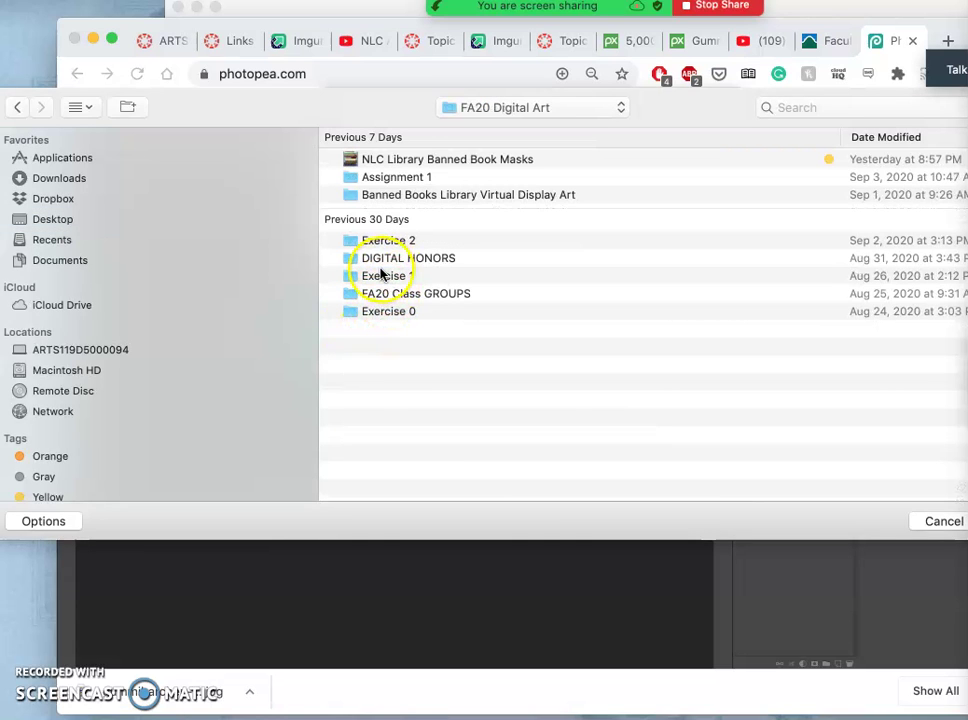
double_click(362, 177)
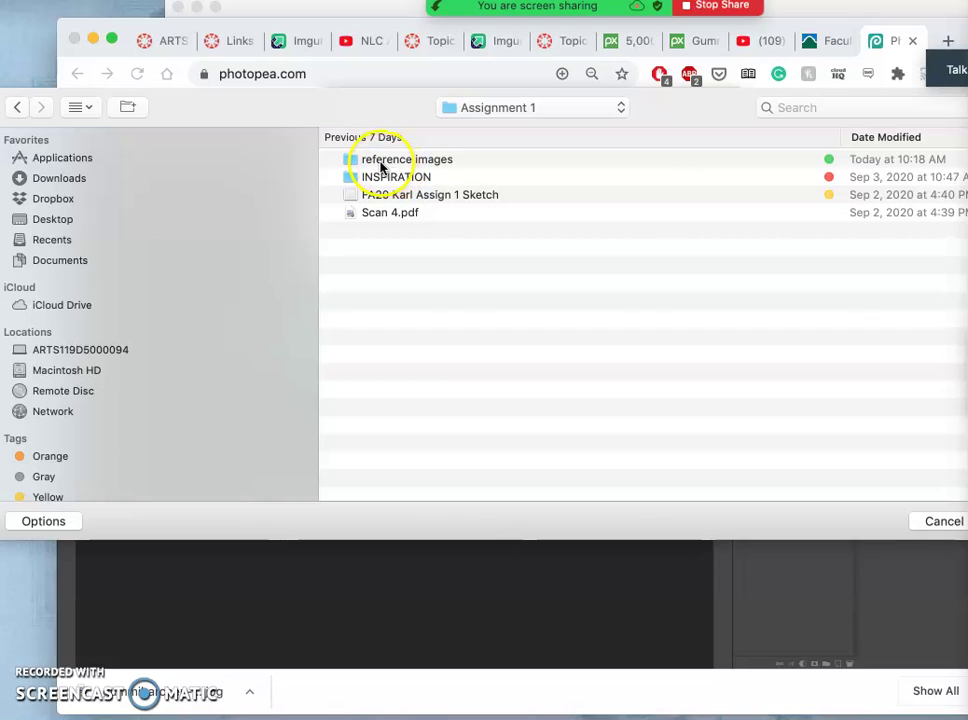
left_click(385, 194)
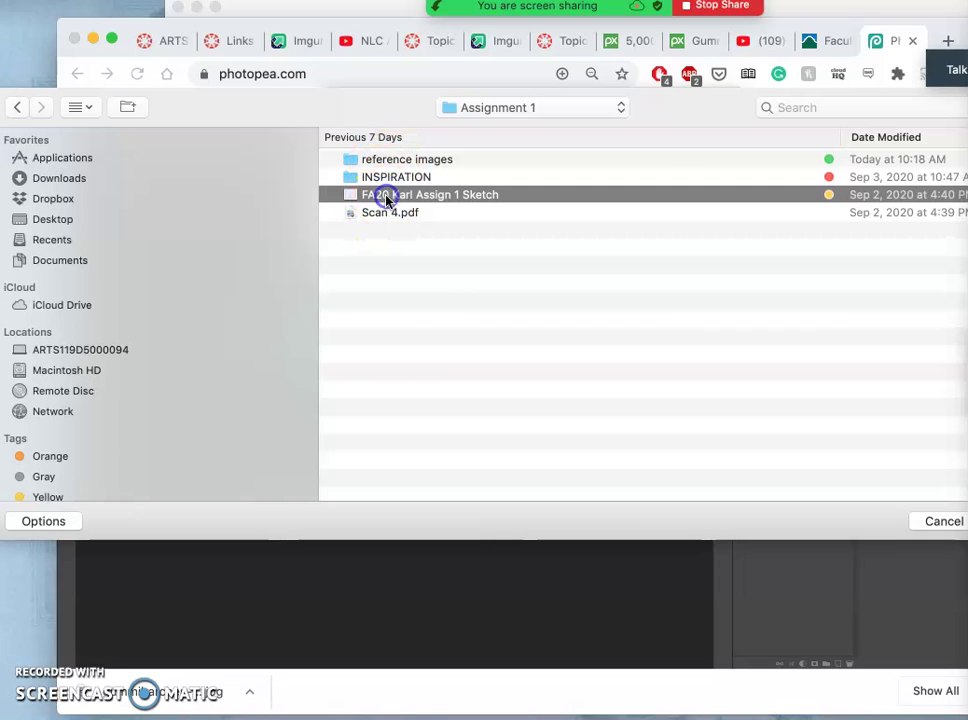
left_click(838, 105)
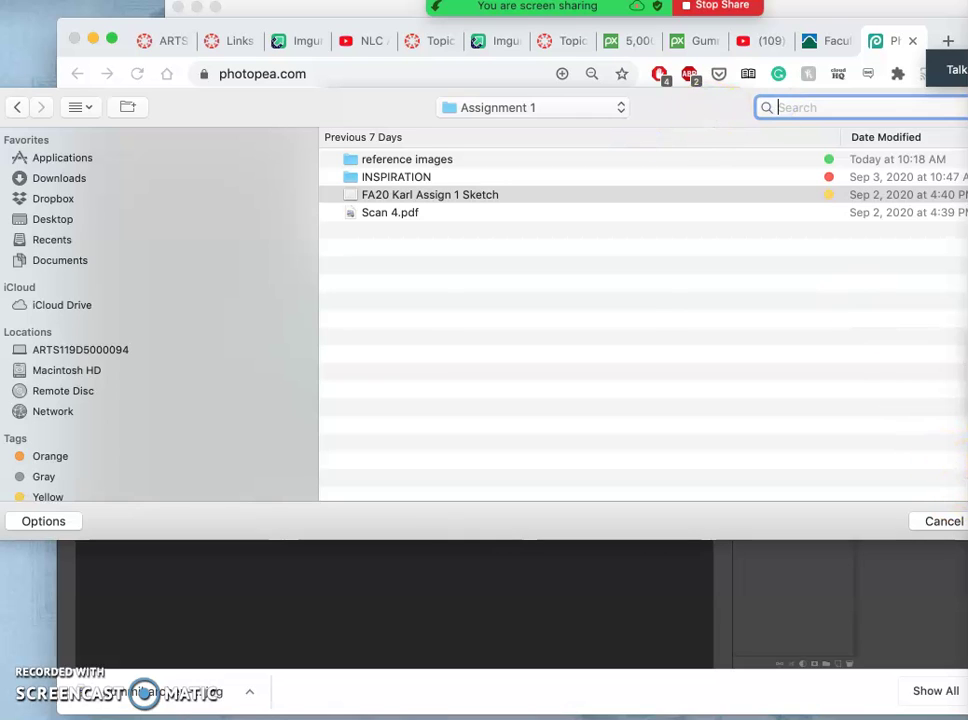
key("Escape")
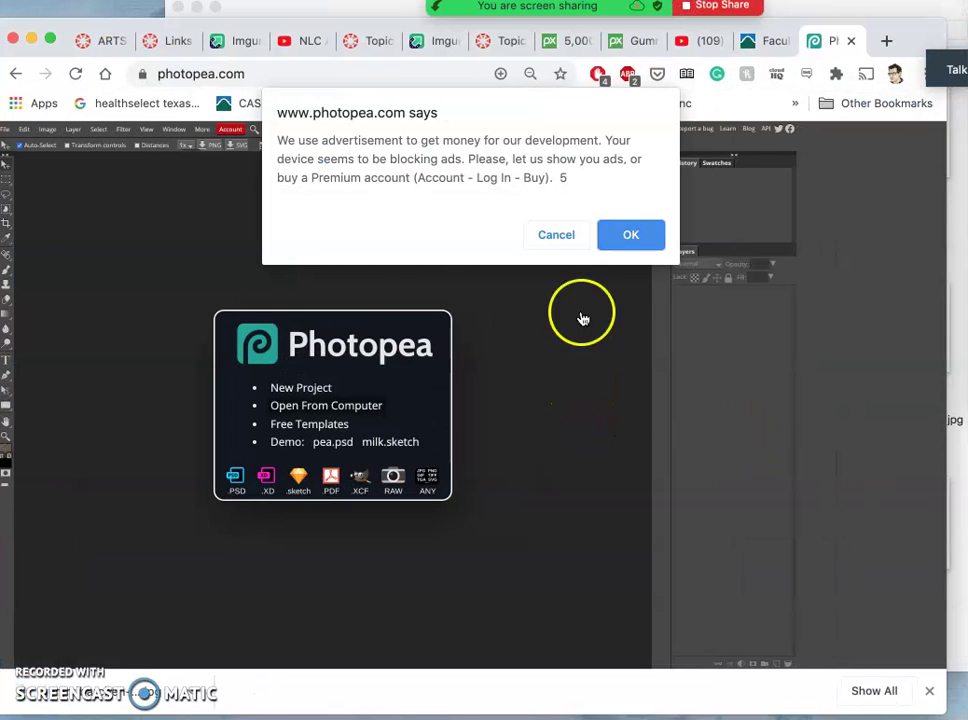
- Dismiss the ad-block notices, then zoom in and out to check the opened sketch
left_click(618, 233)
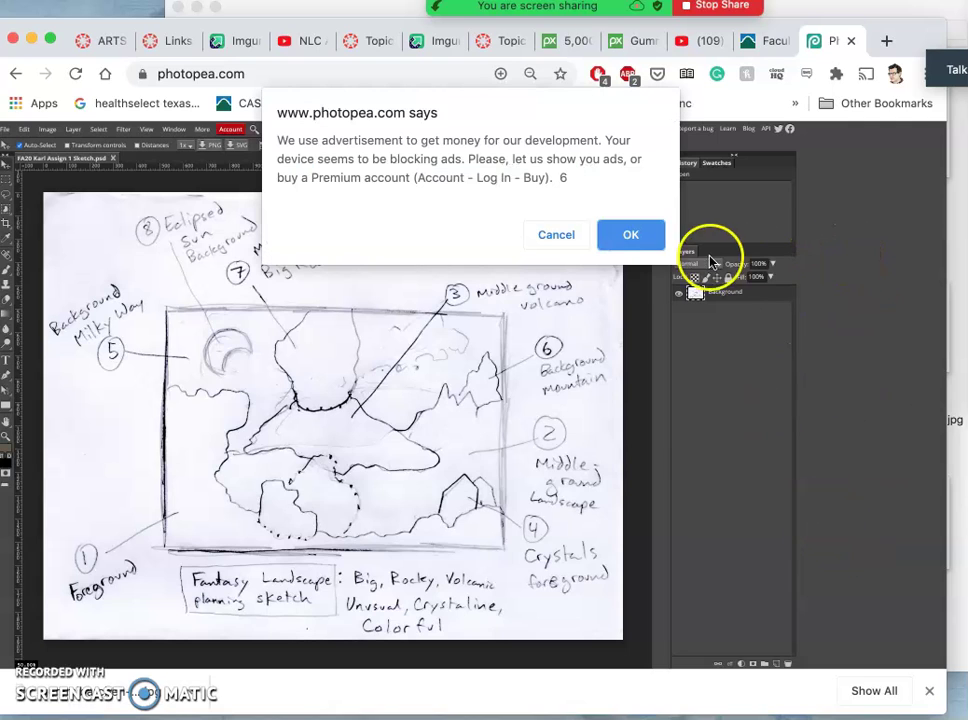
left_click(633, 232)
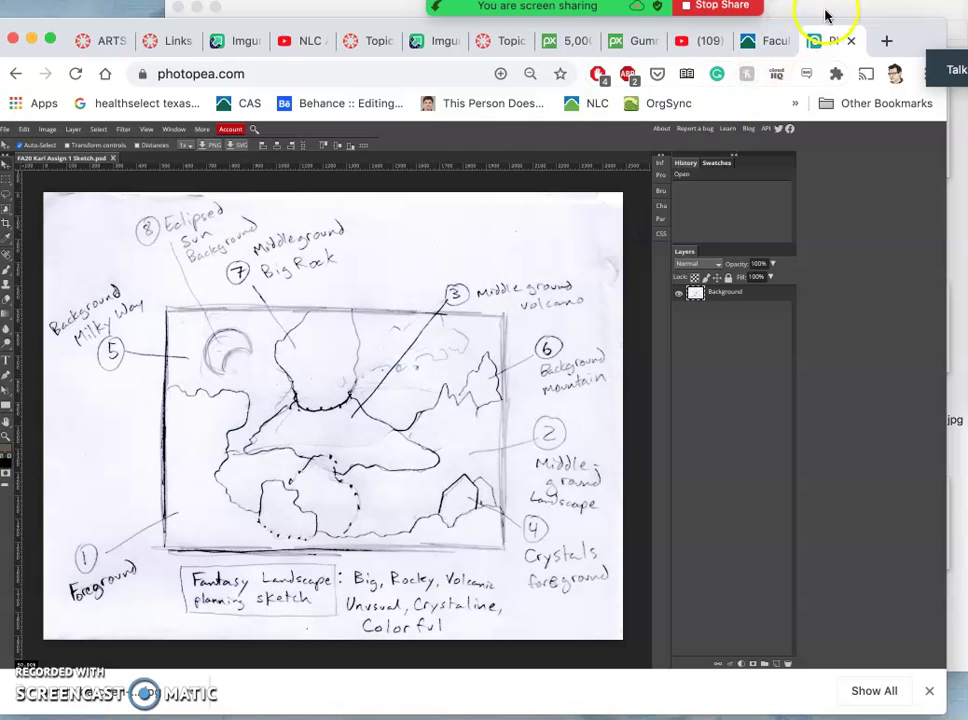
left_click_drag(818, 22, 836, 20)
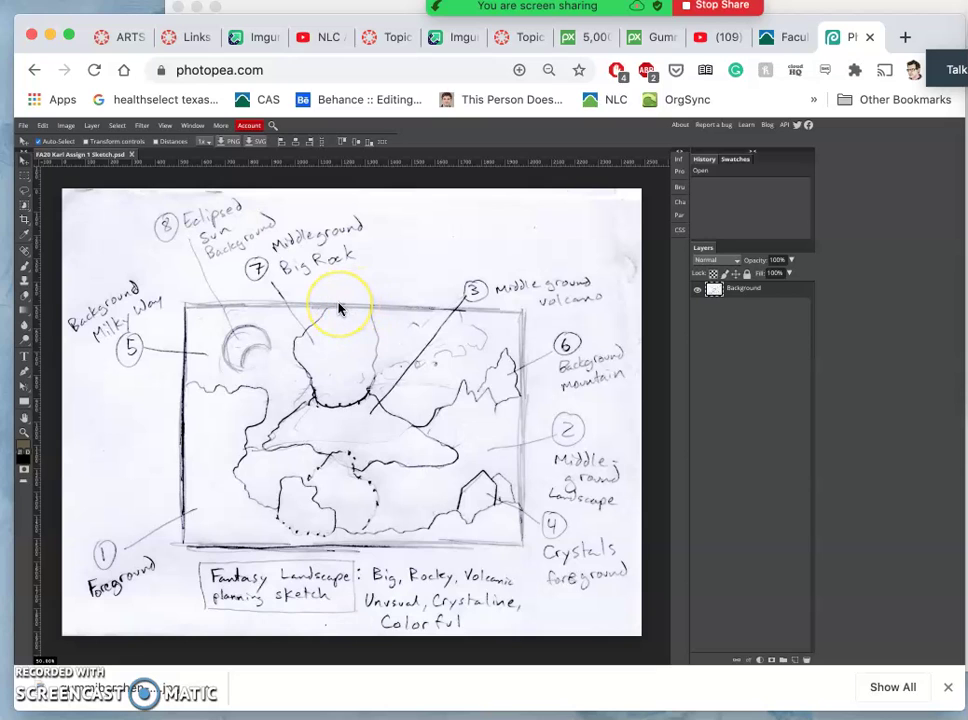
key("super+equal")
key("super+minus")
key("super+equal")
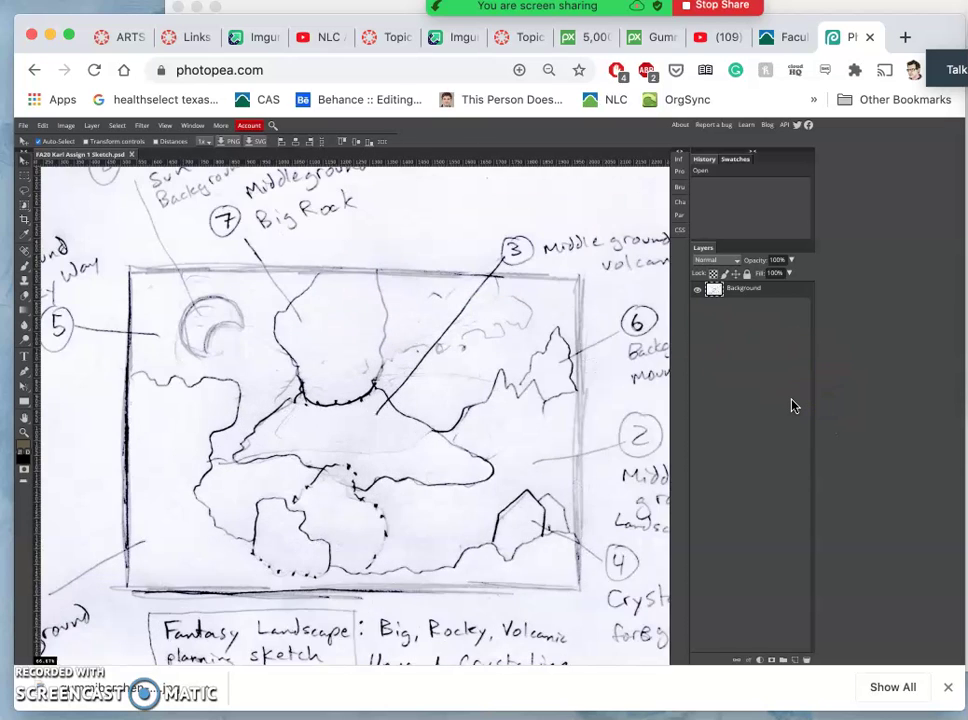
key("super+minus")
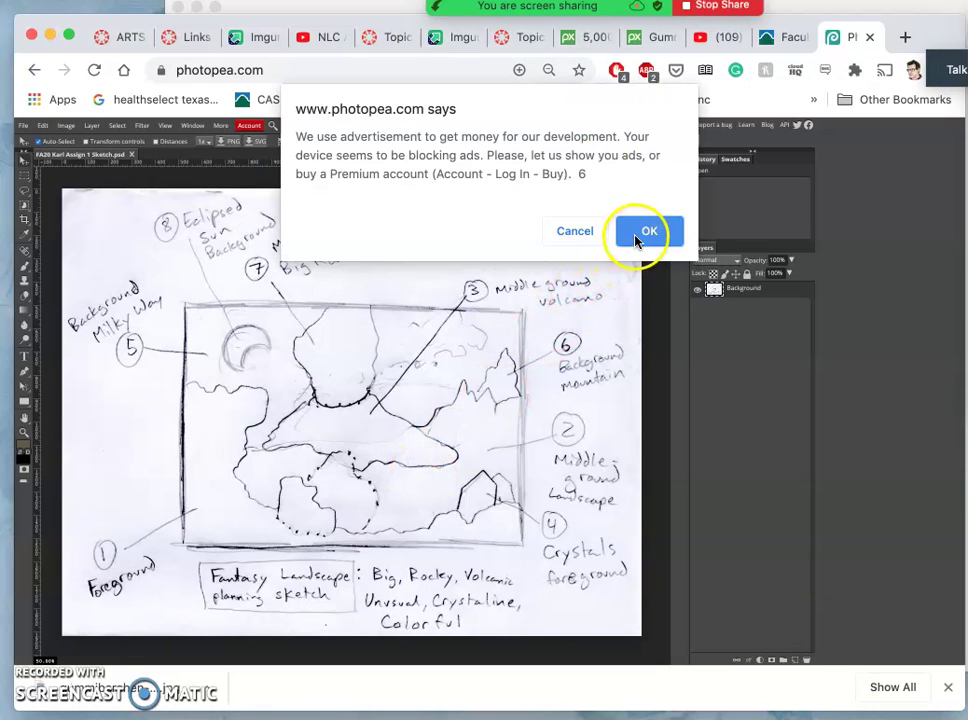
- Dismiss the notice again, look through the Image menu, and enlarge the browser window
left_click(578, 240)
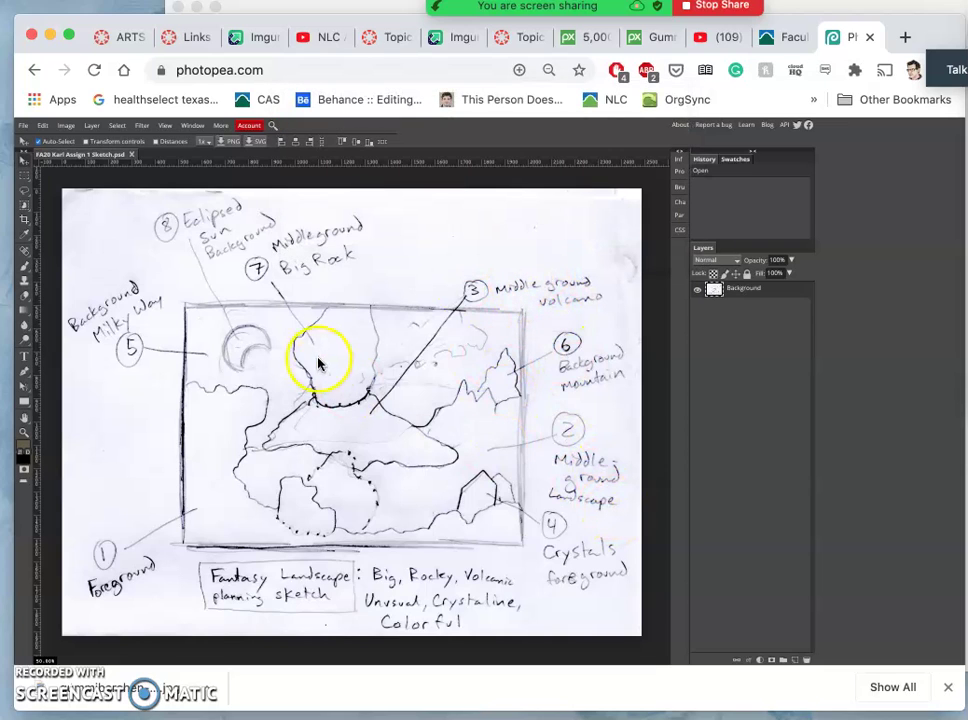
left_click(66, 126)
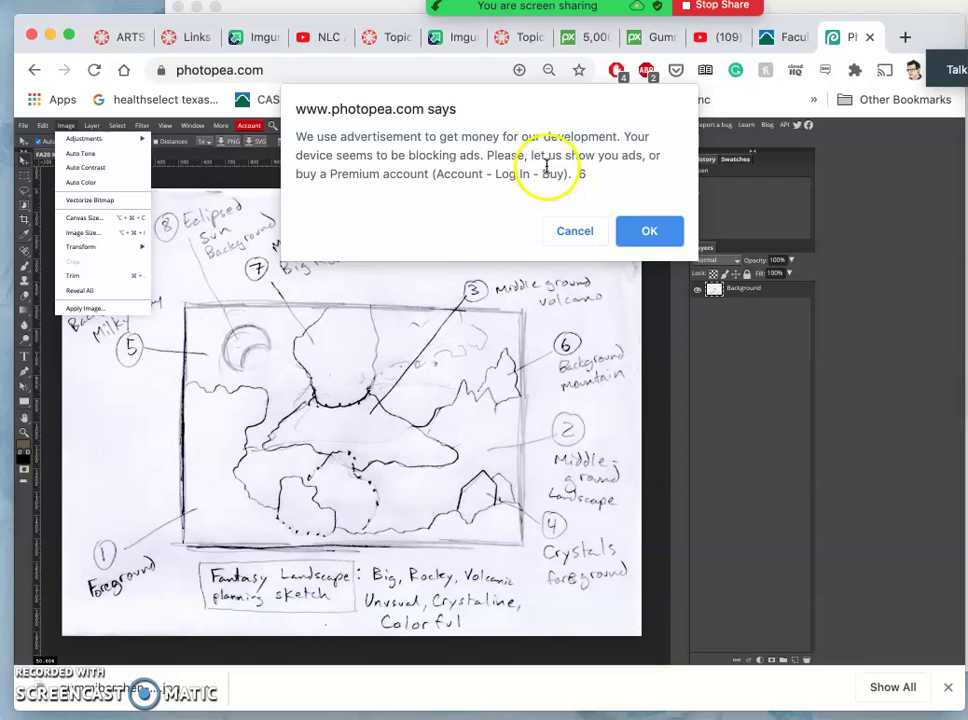
left_click(572, 230)
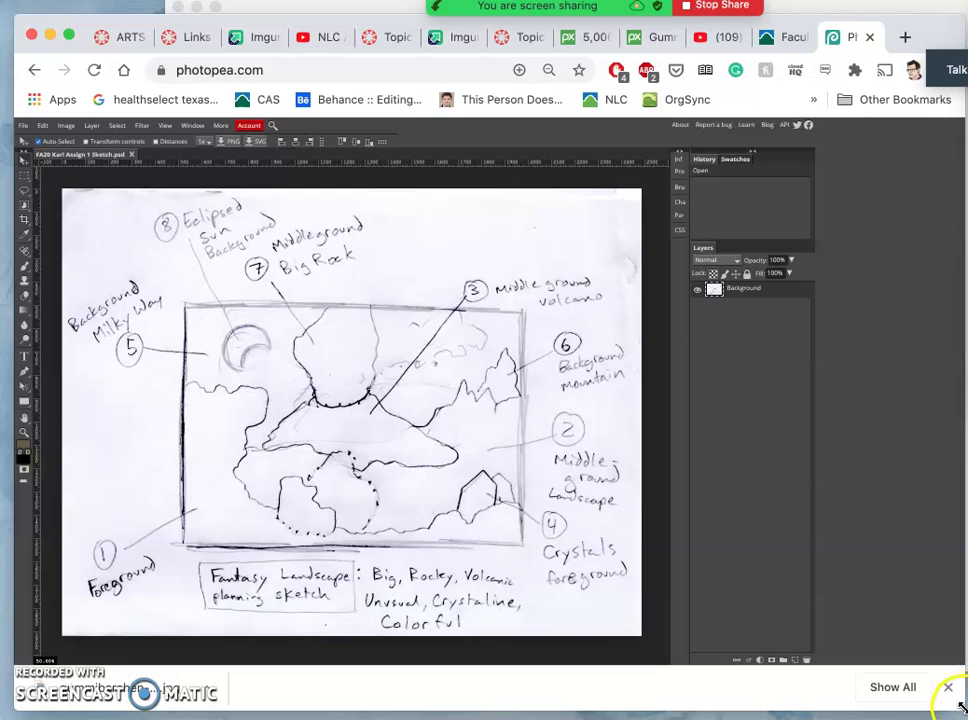
left_click_drag(963, 706, 967, 719)
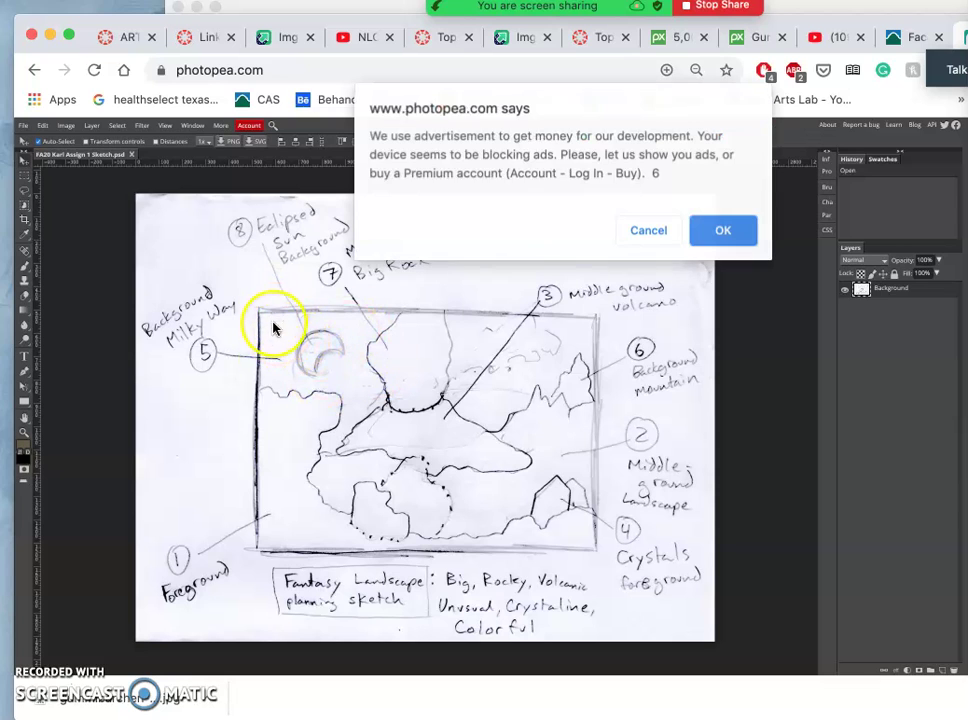
- Dismiss the ad warning, turn off AdBlock for photopea.com, and reload the page
left_click(721, 231)
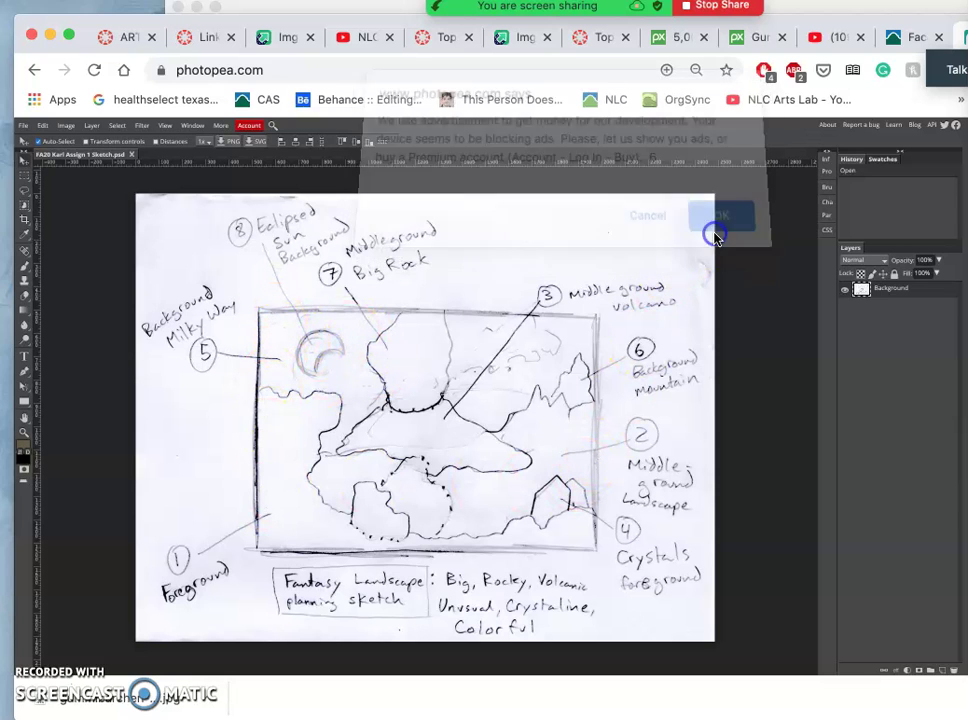
left_click(792, 72)
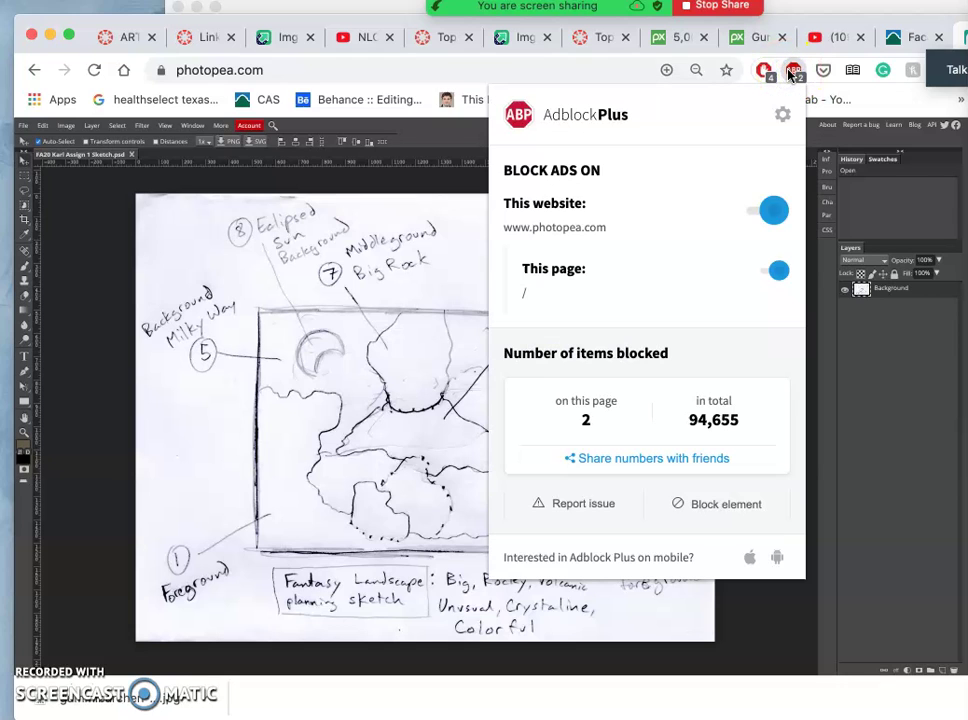
left_click(772, 219)
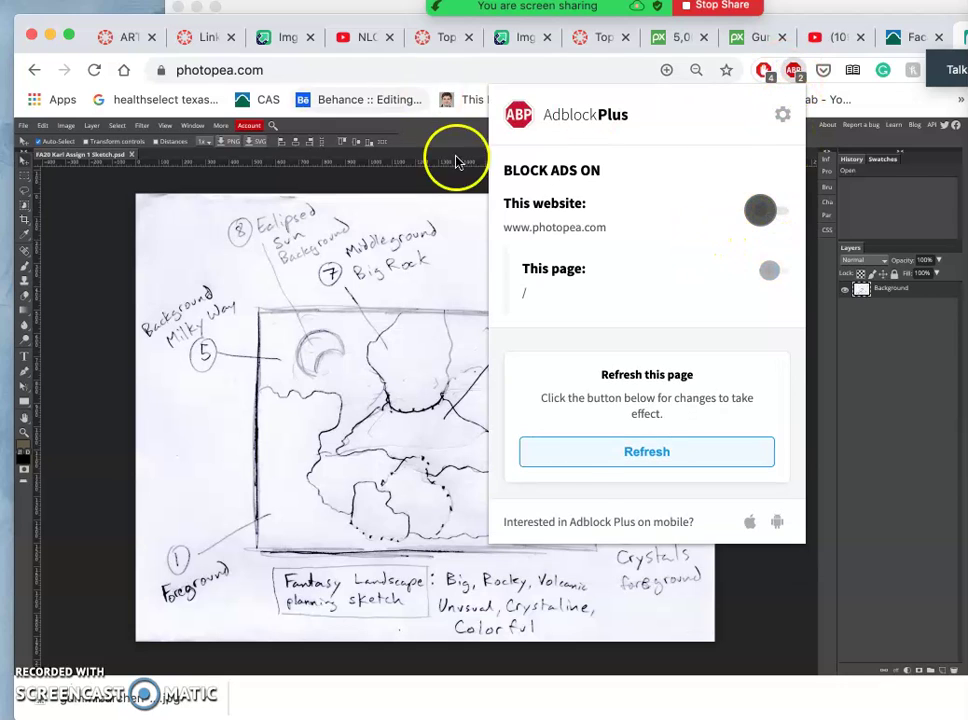
left_click(620, 456)
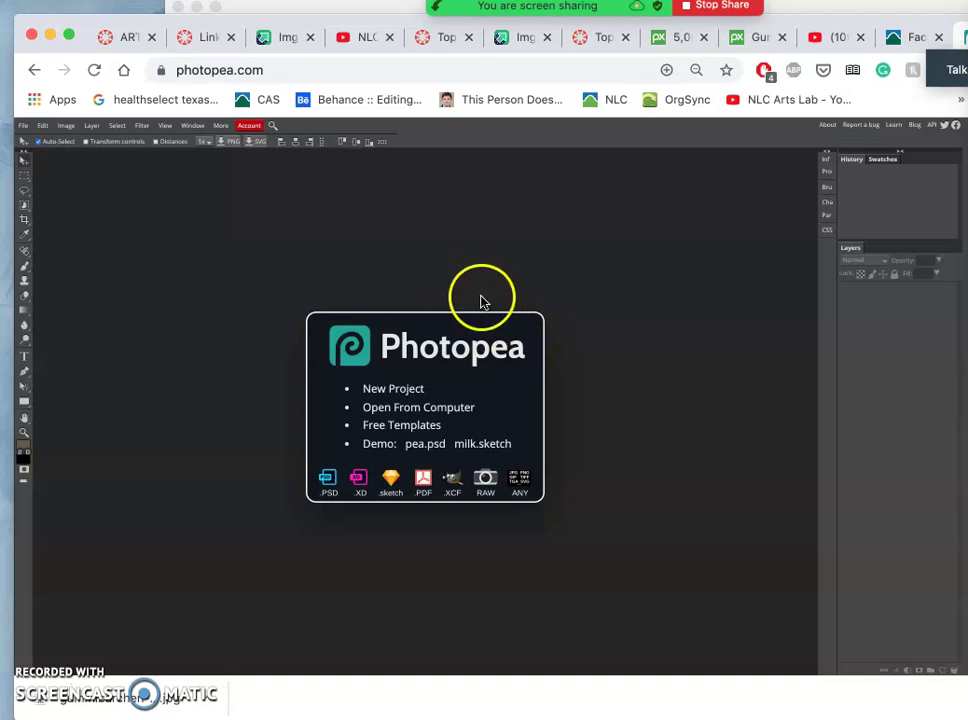
- Reopen the scanned sketch file from the computer
left_click(381, 406)
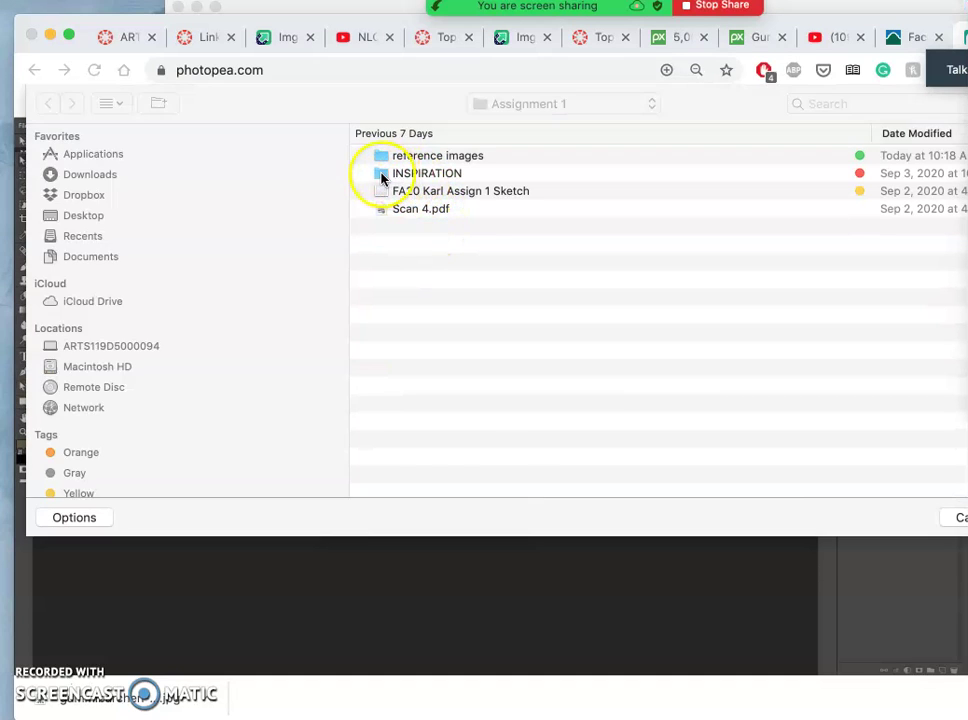
left_click(386, 197)
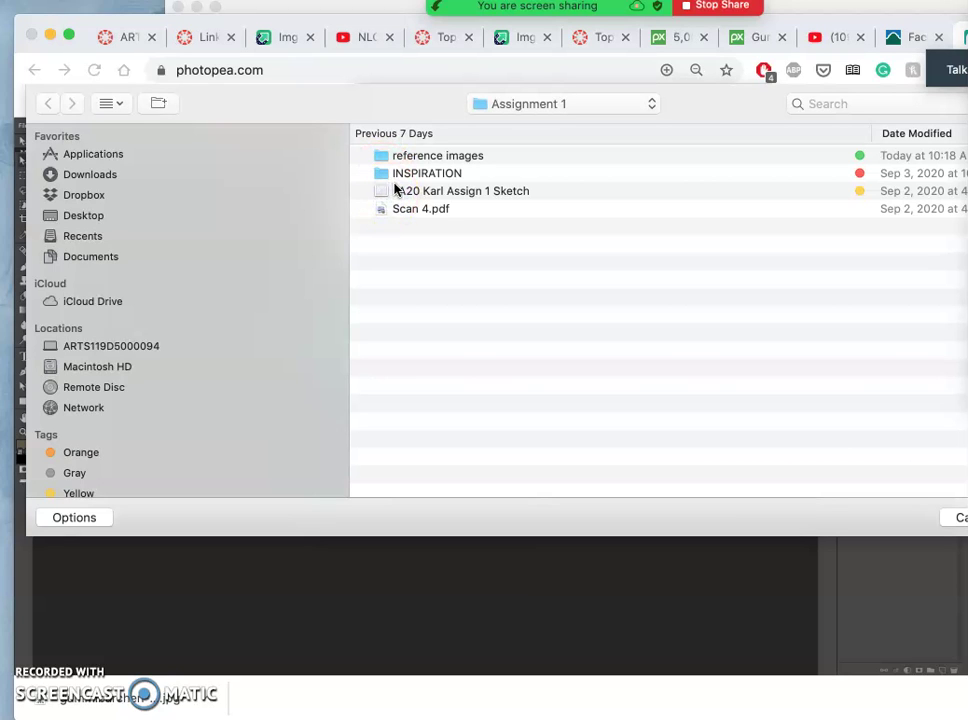
left_click(396, 190)
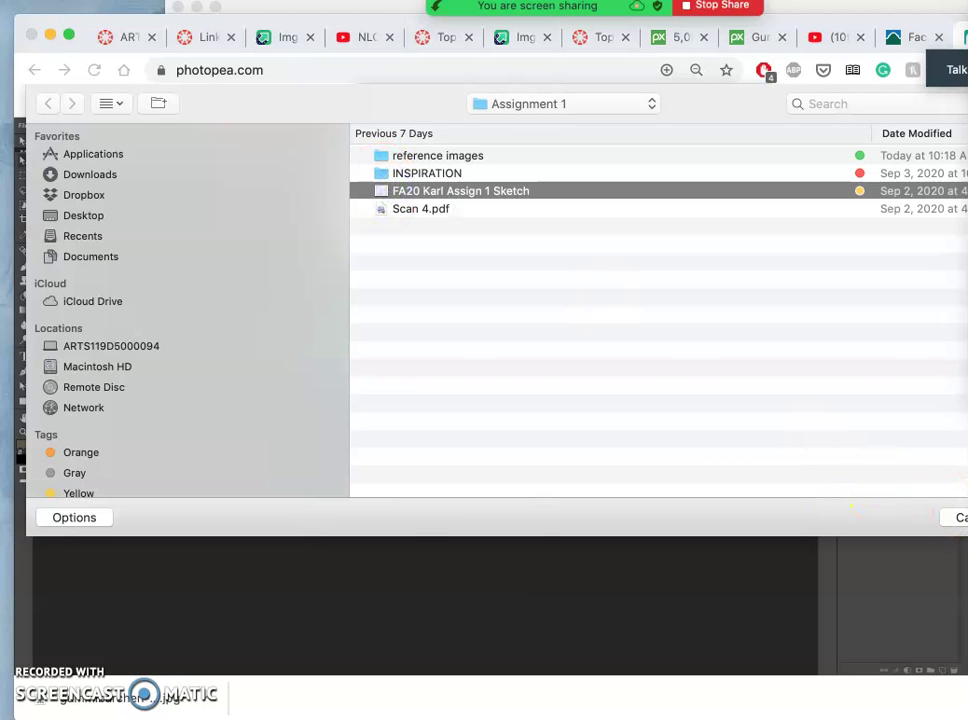
key("Return")
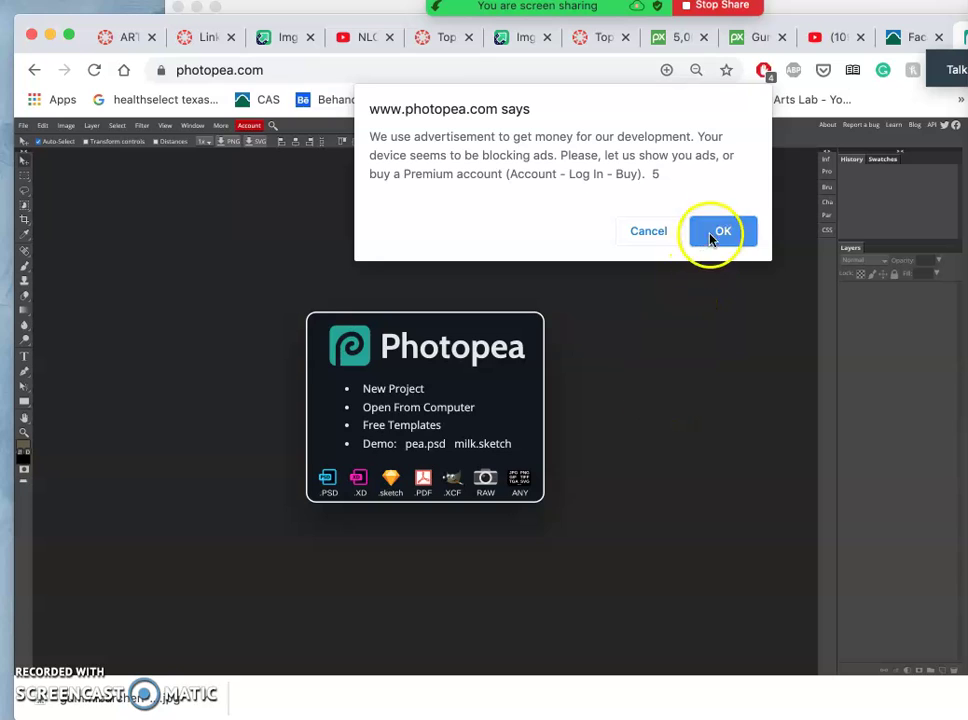
left_click(714, 234)
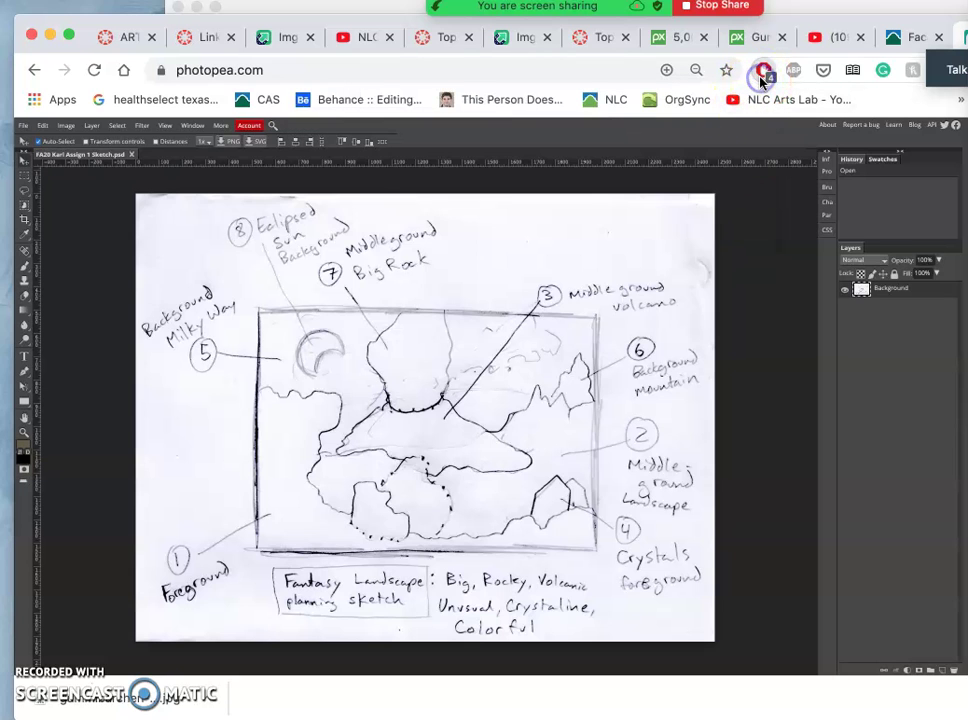
left_click(763, 72)
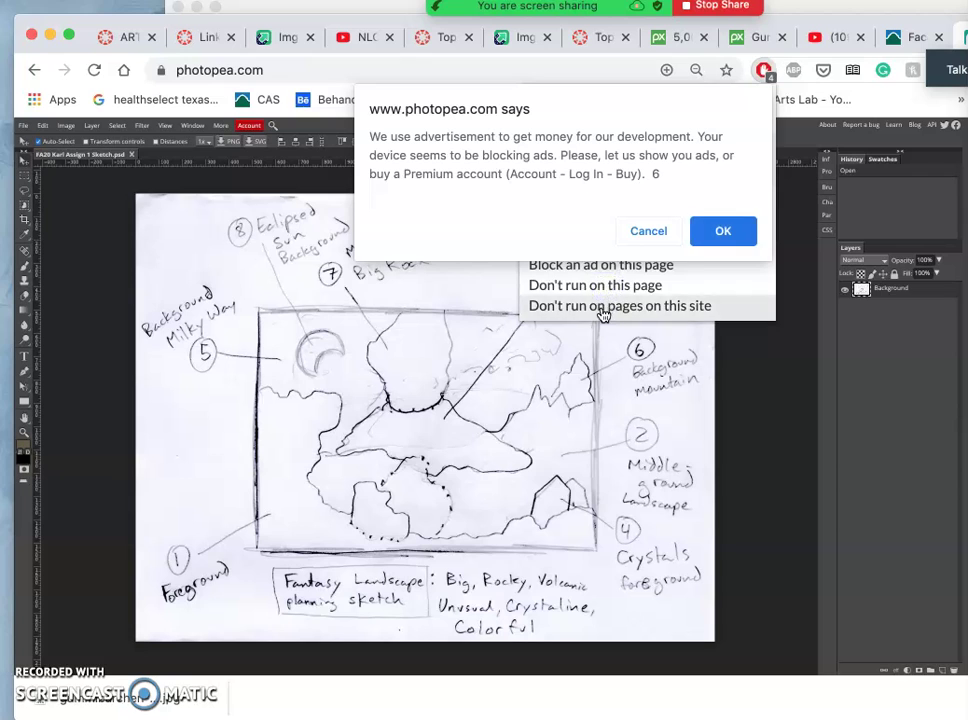
left_click(723, 231)
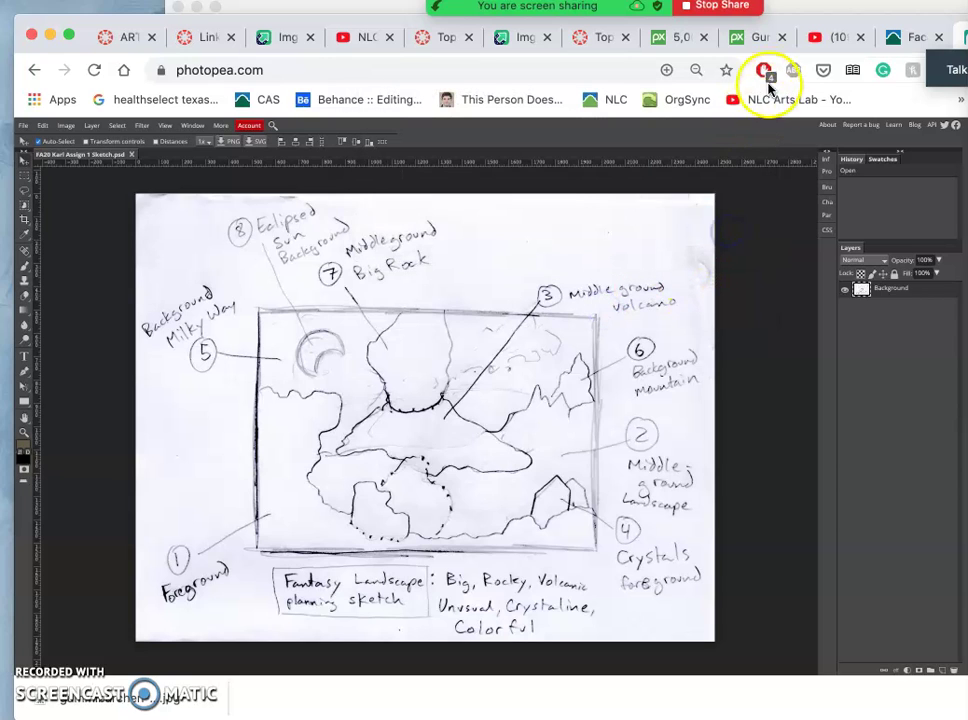
left_click(764, 70)
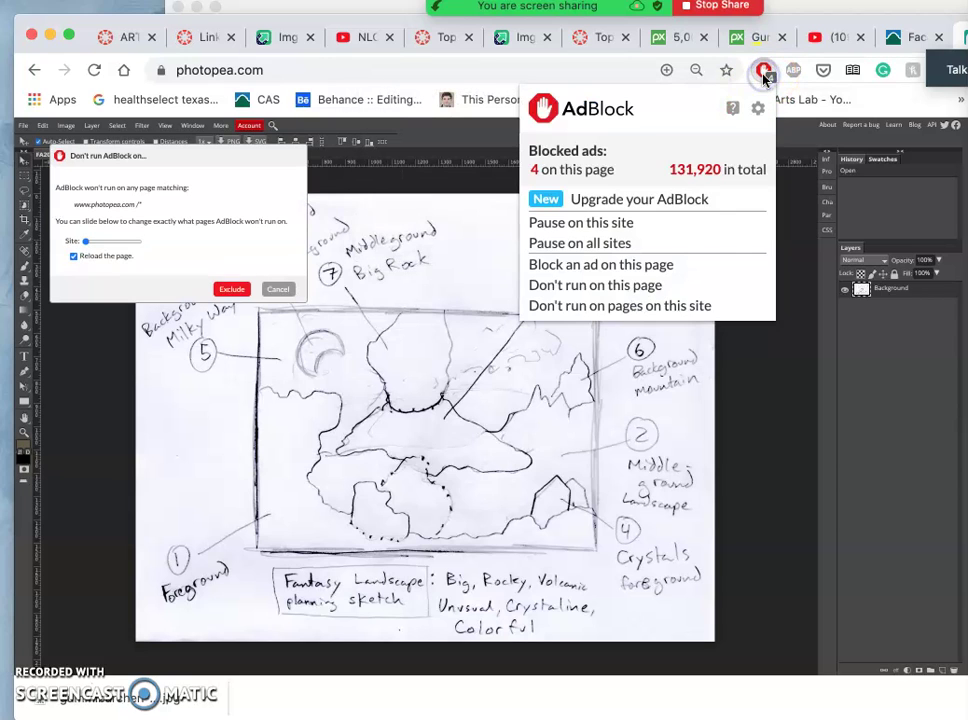
left_click(654, 306)
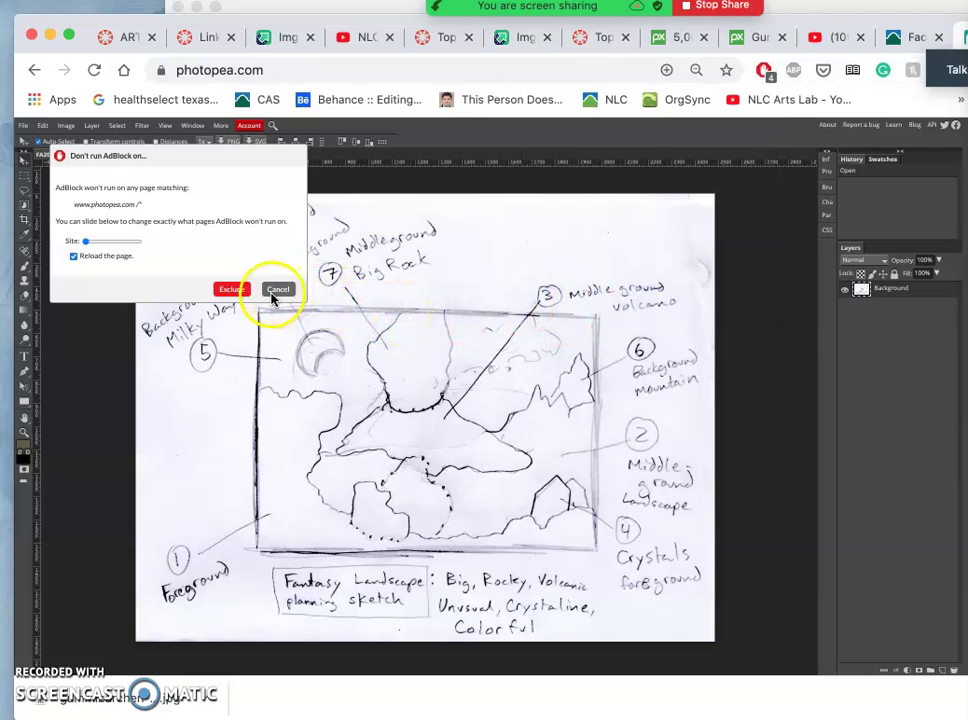
left_click(232, 292)
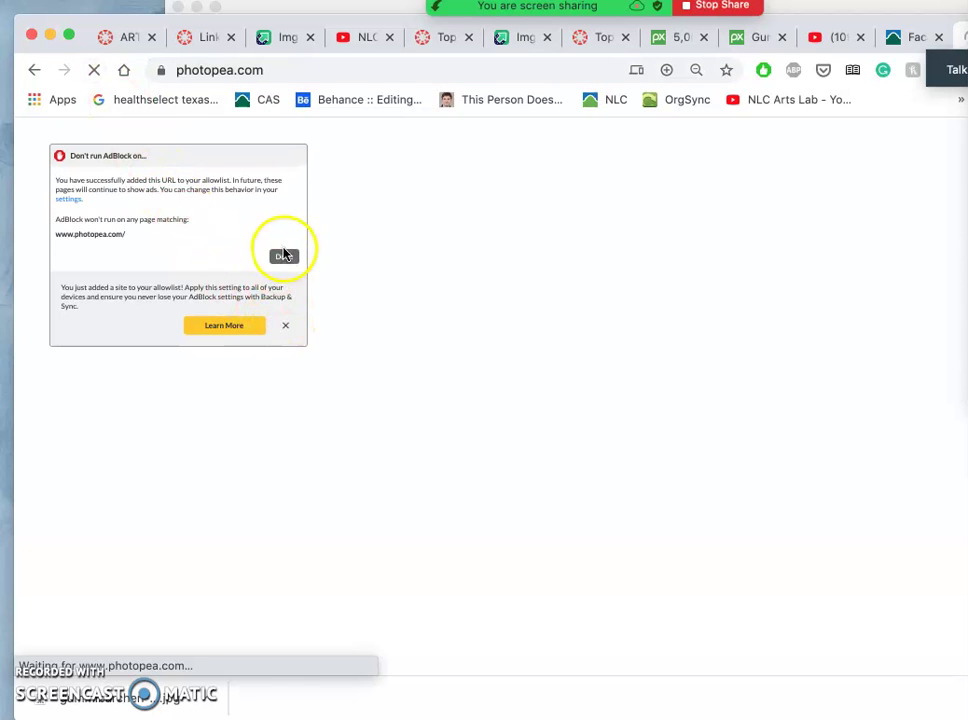
- Dismiss the AdBlock panel and open the scanned sketch file from the Assignment 1 folder
left_click(283, 258)
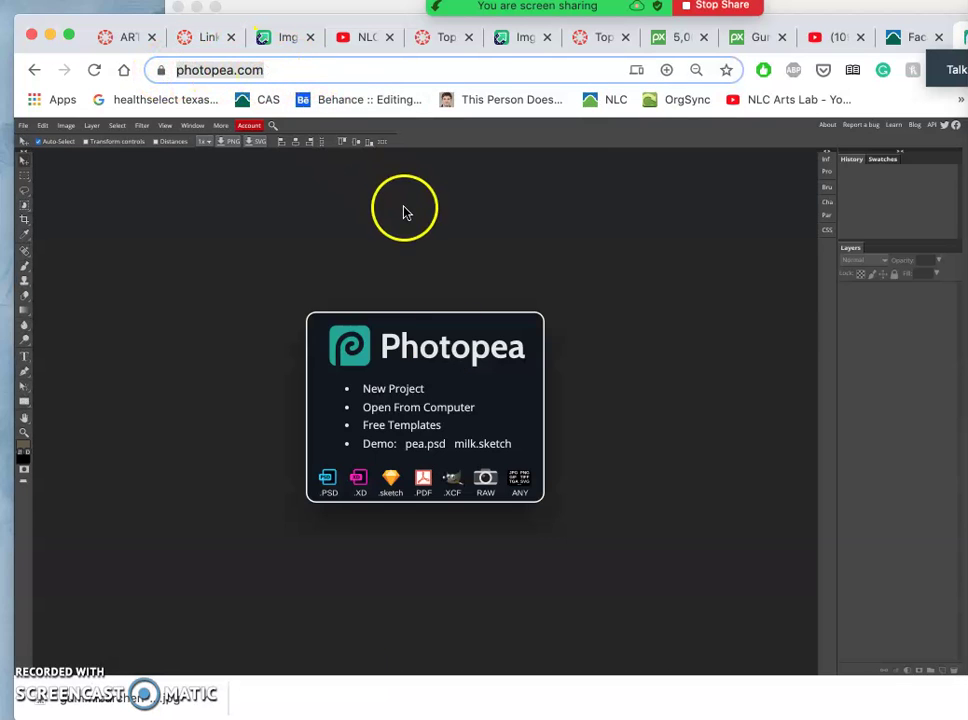
left_click(434, 409)
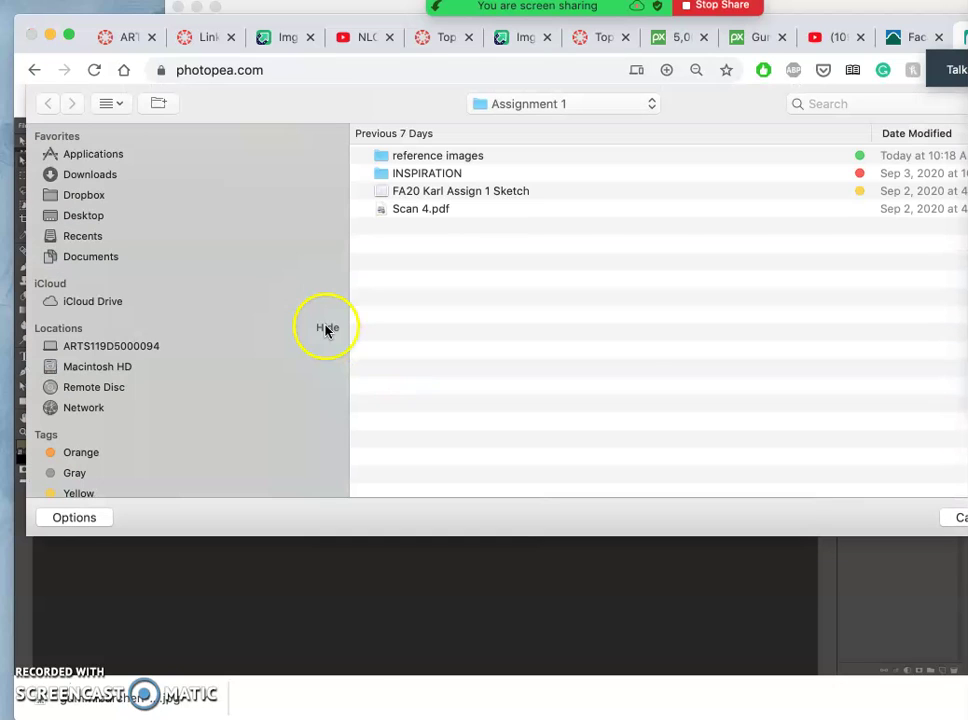
left_click(423, 210)
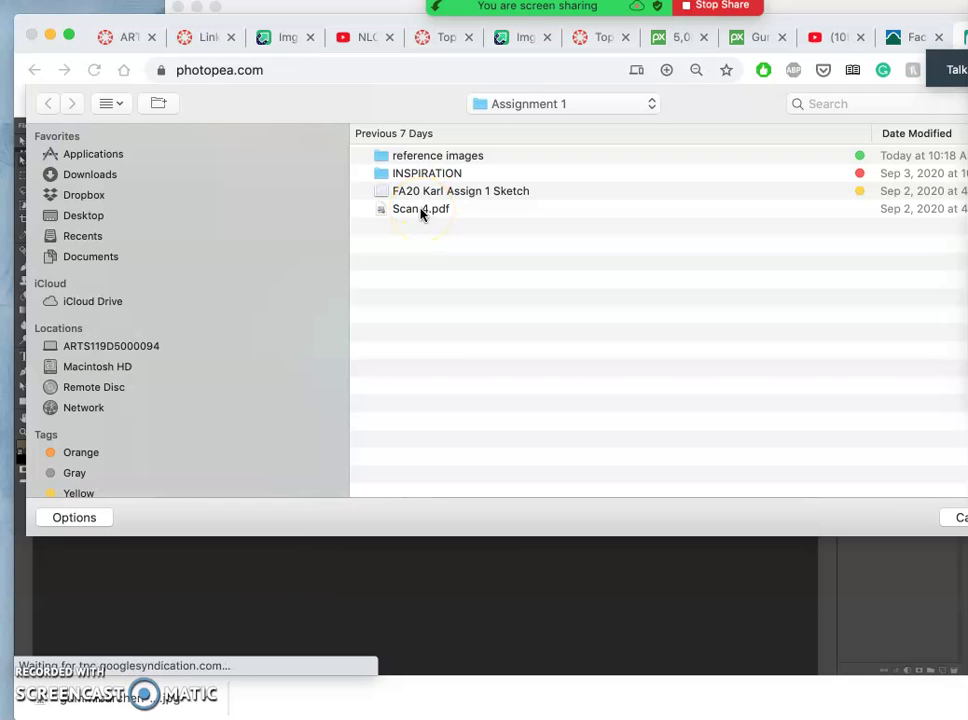
left_click(428, 194)
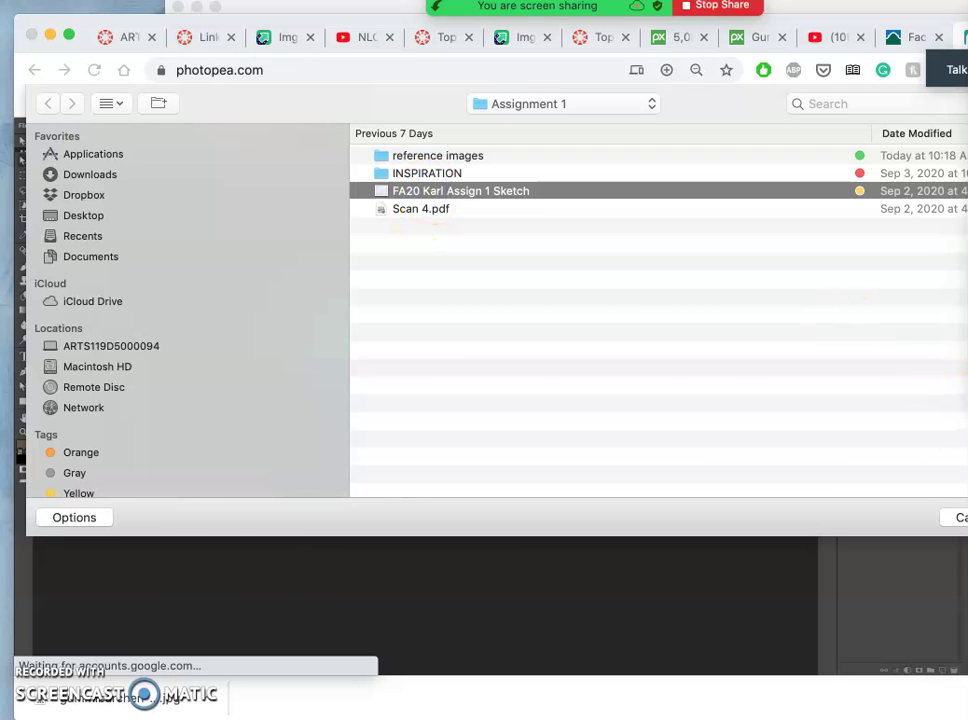
key("Return")
left_click(806, 434)
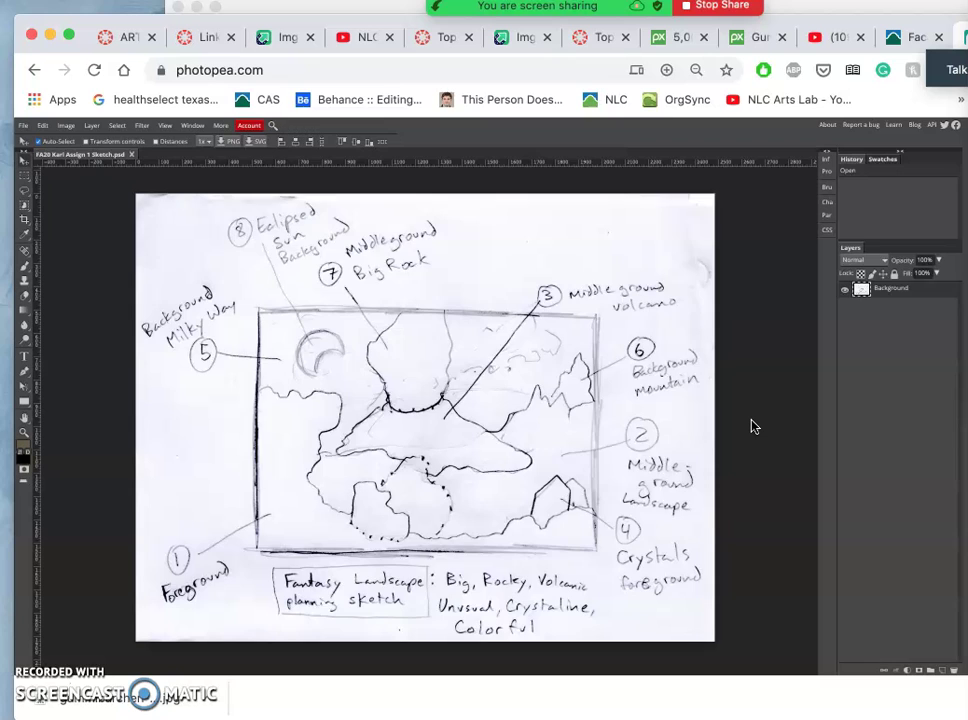
- Crop the scan to the inner framed landscape rectangle with the Crop Tool
left_click(689, 400)
left_click(26, 223)
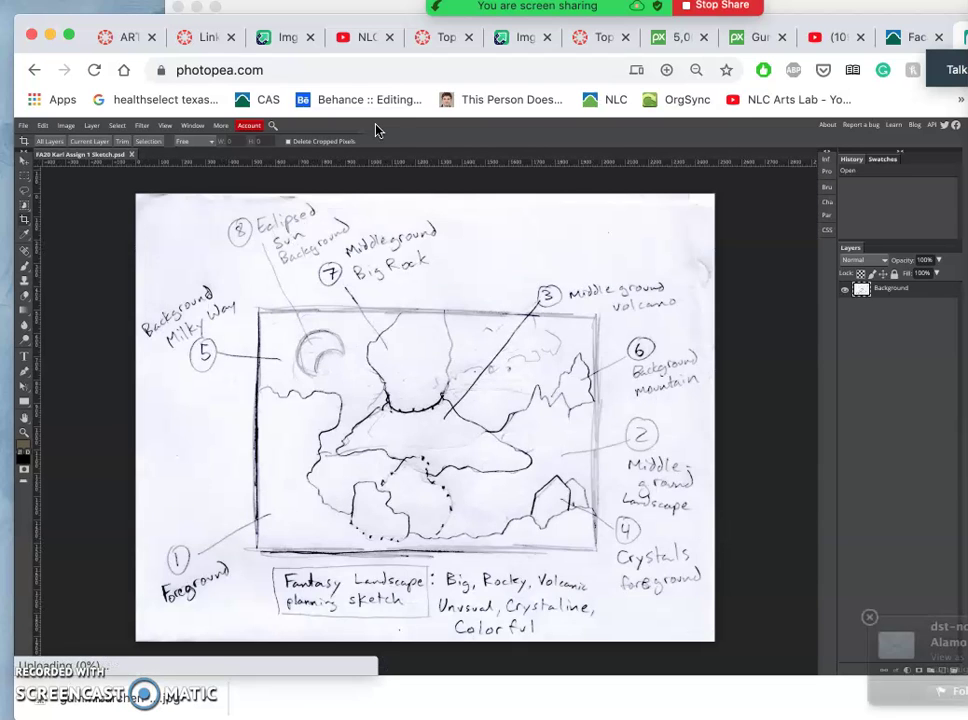
left_click(869, 618)
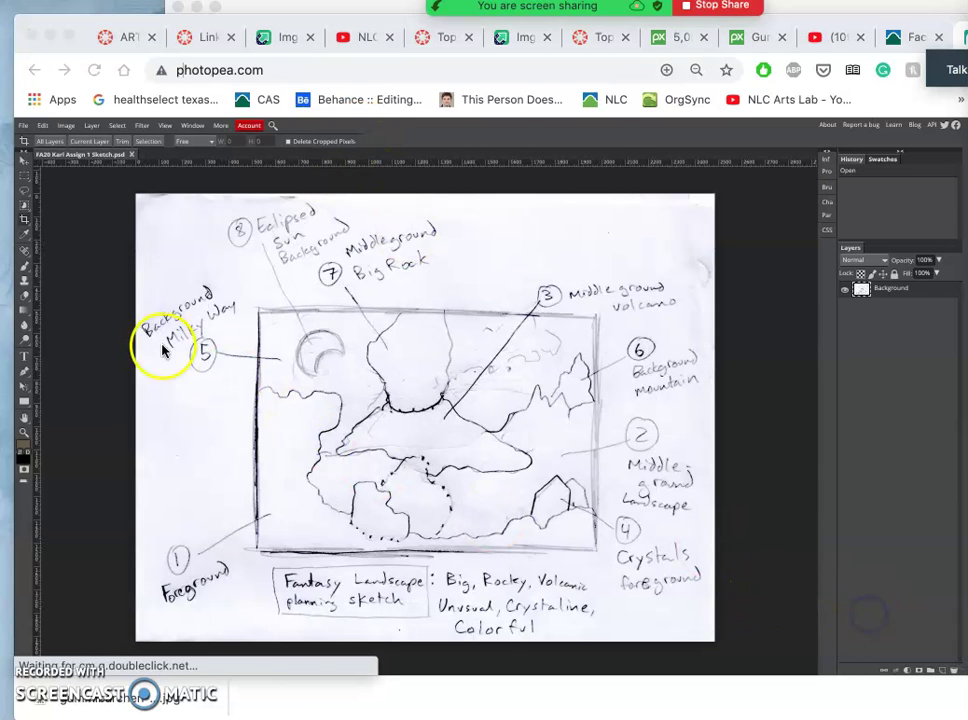
left_click(27, 222)
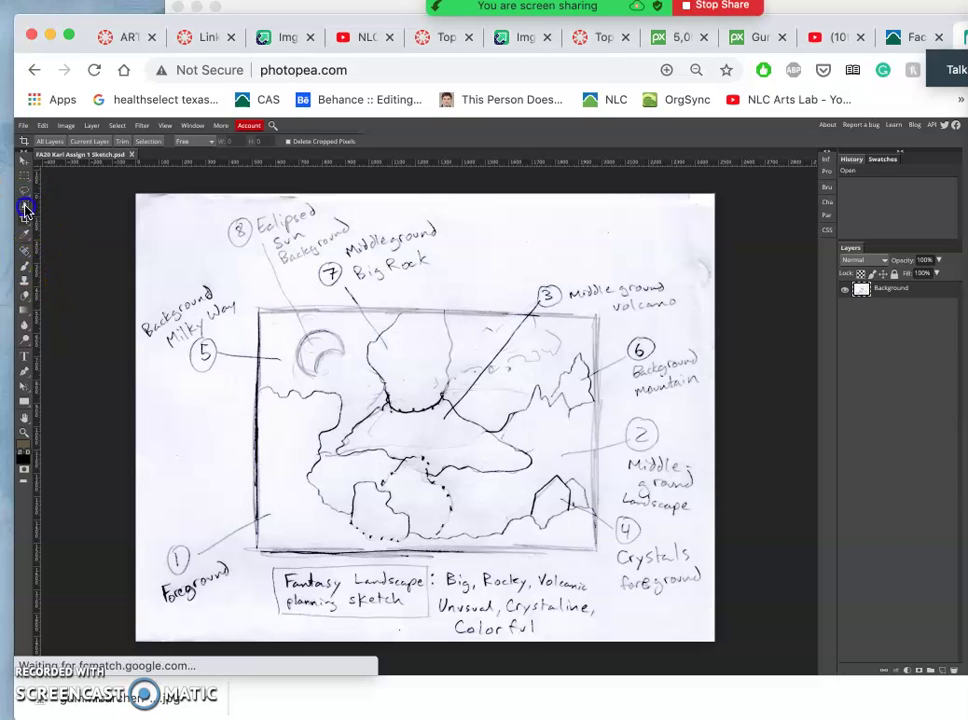
left_click_drag(25, 205, 60, 233)
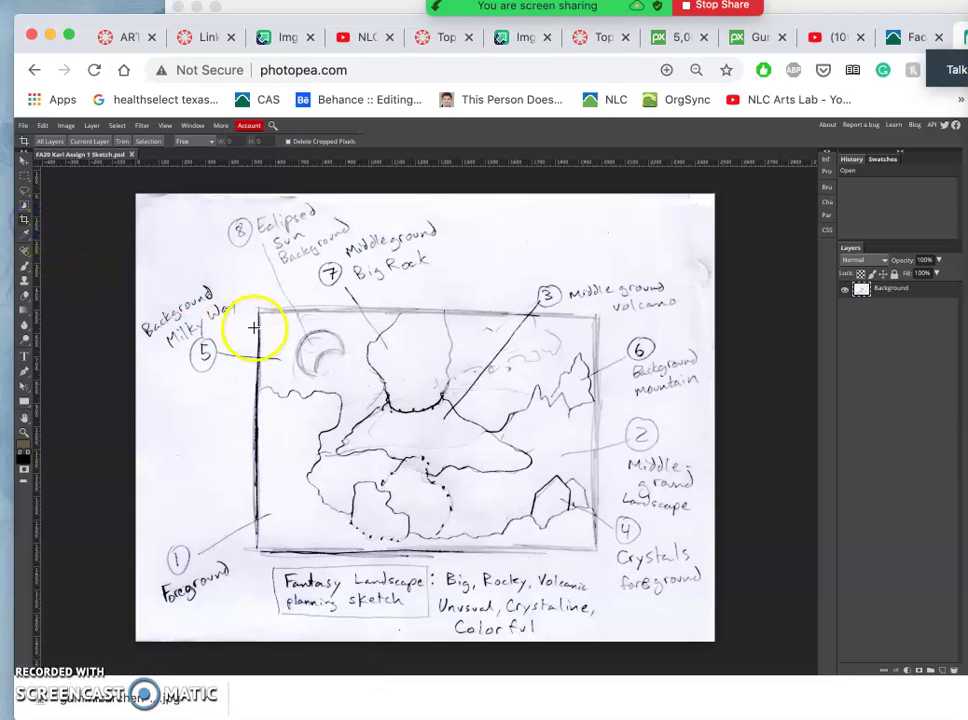
left_click_drag(253, 331, 598, 552)
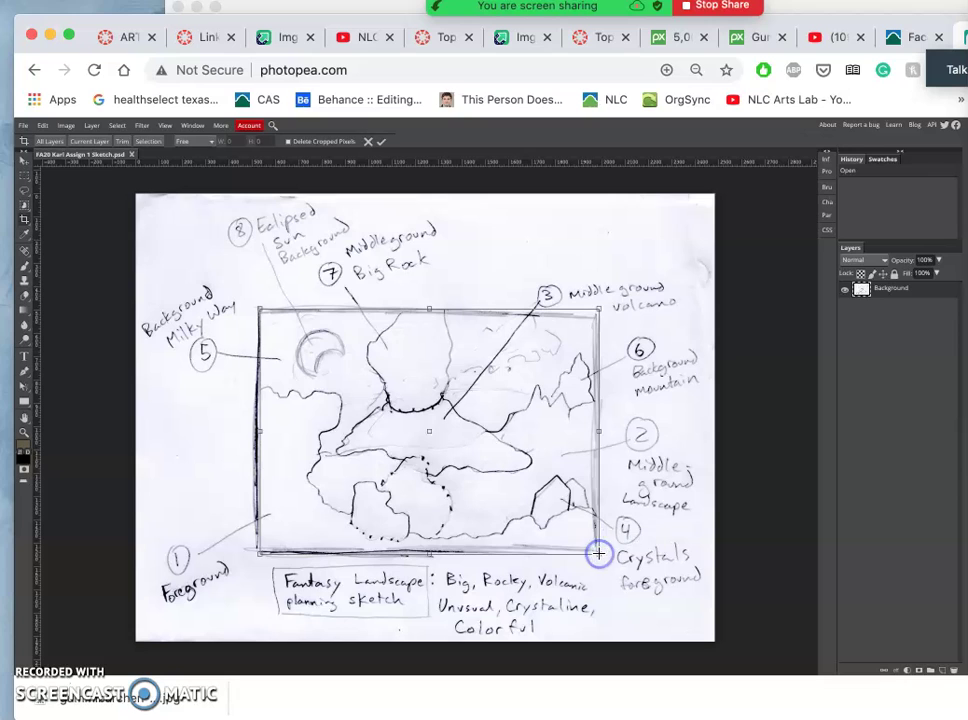
double_click(548, 508)
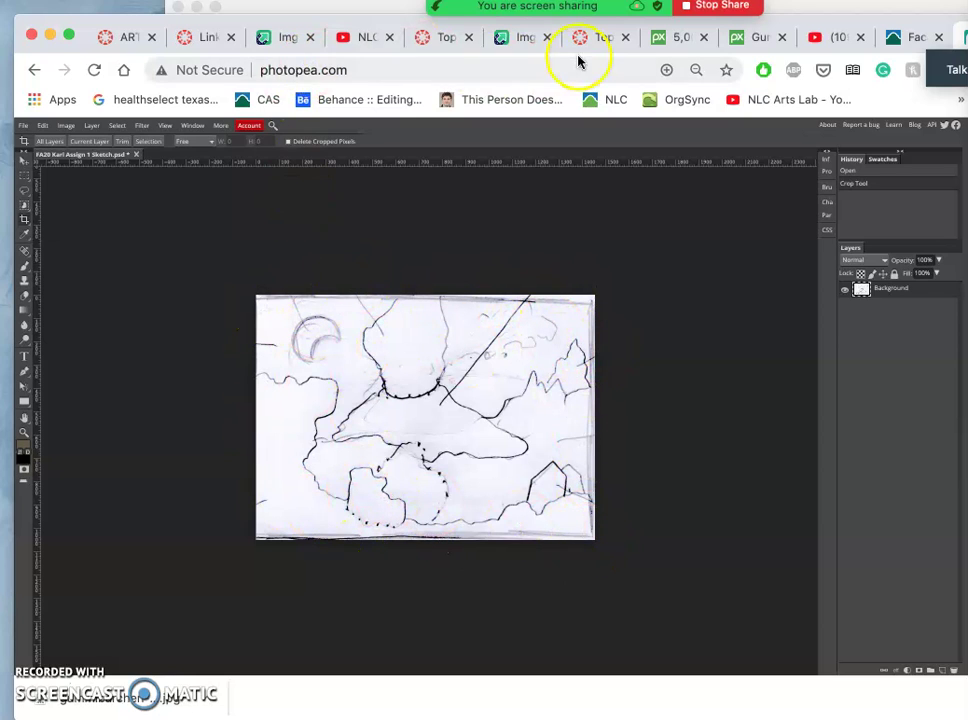
left_click(603, 38)
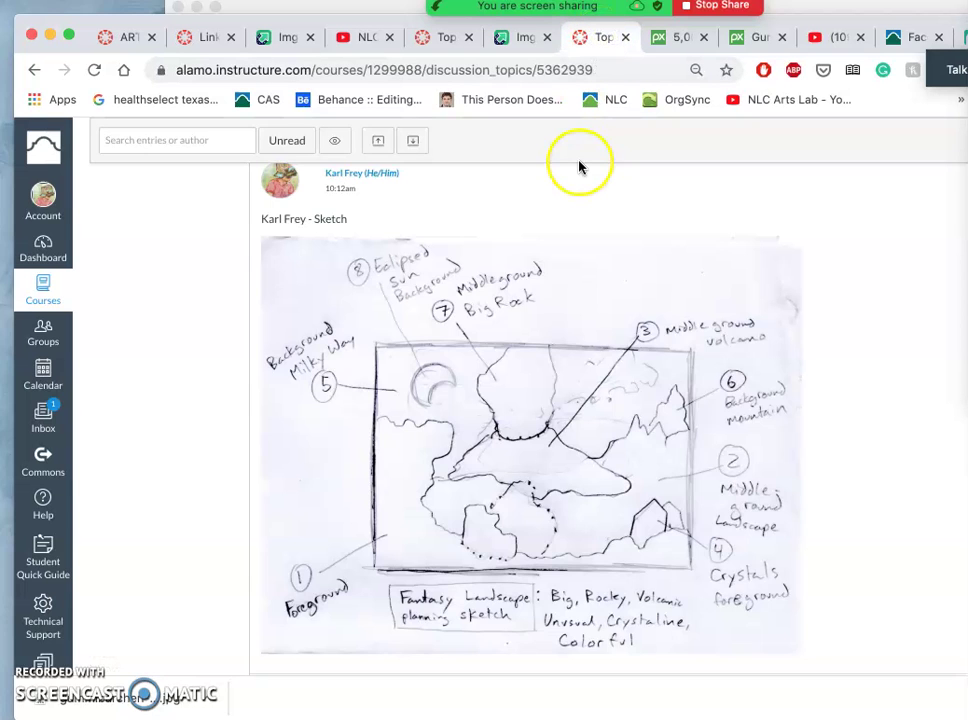
scroll(540, 328, "down", 1)
scroll(540, 324, "up", 6)
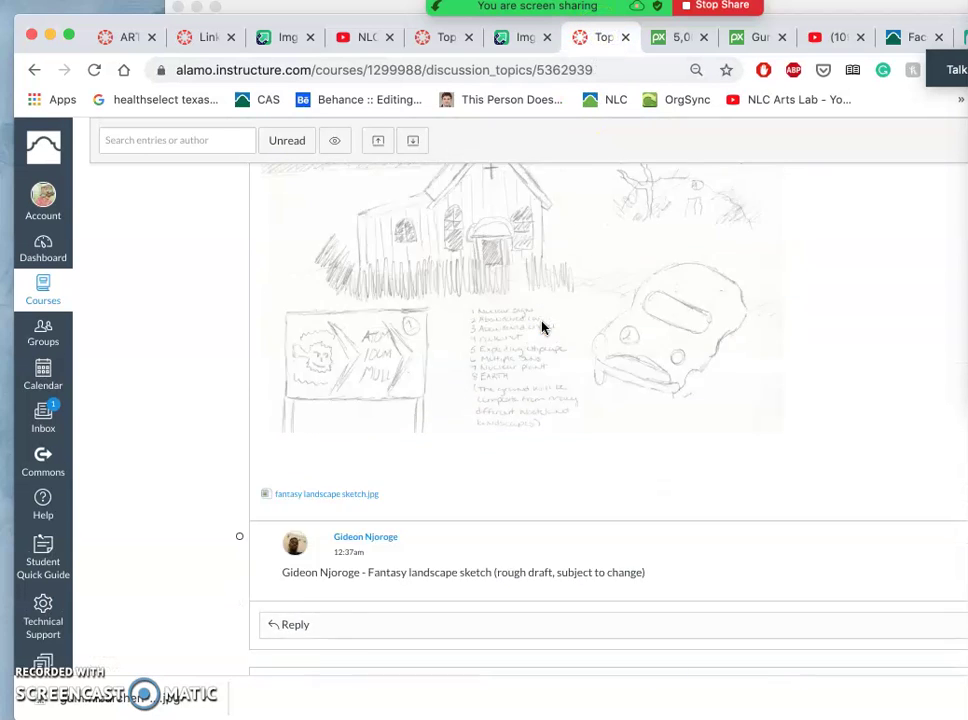
scroll(541, 326, "up", 4)
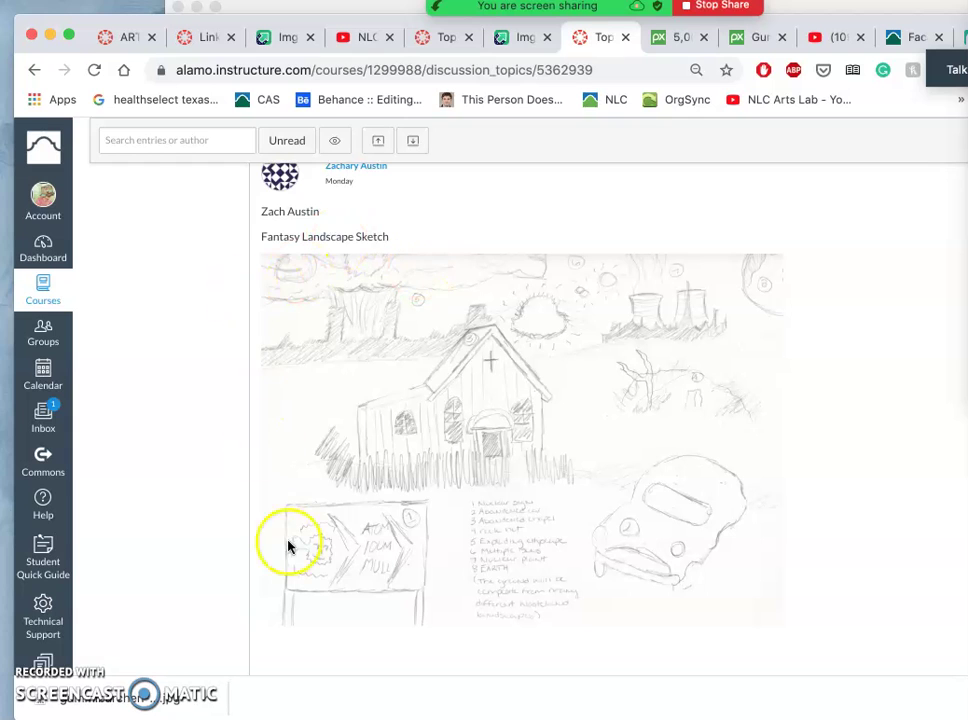
scroll(763, 452, "down", 5)
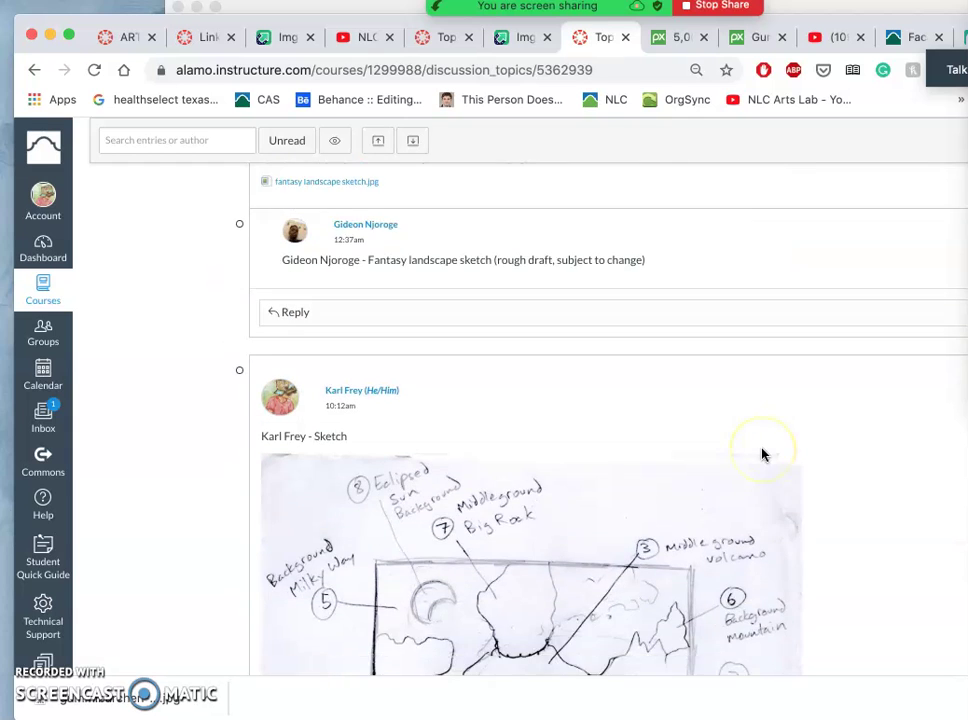
scroll(700, 460, "down", 2)
scroll(443, 480, "down", 2)
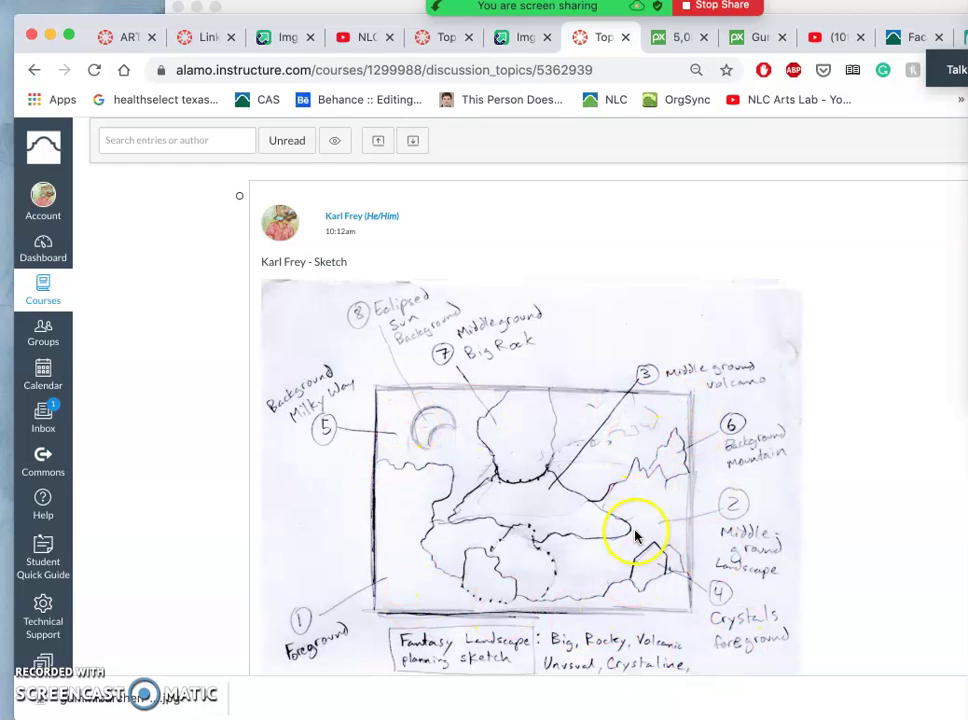
scroll(640, 535, "up", 4)
scroll(635, 537, "up", 4)
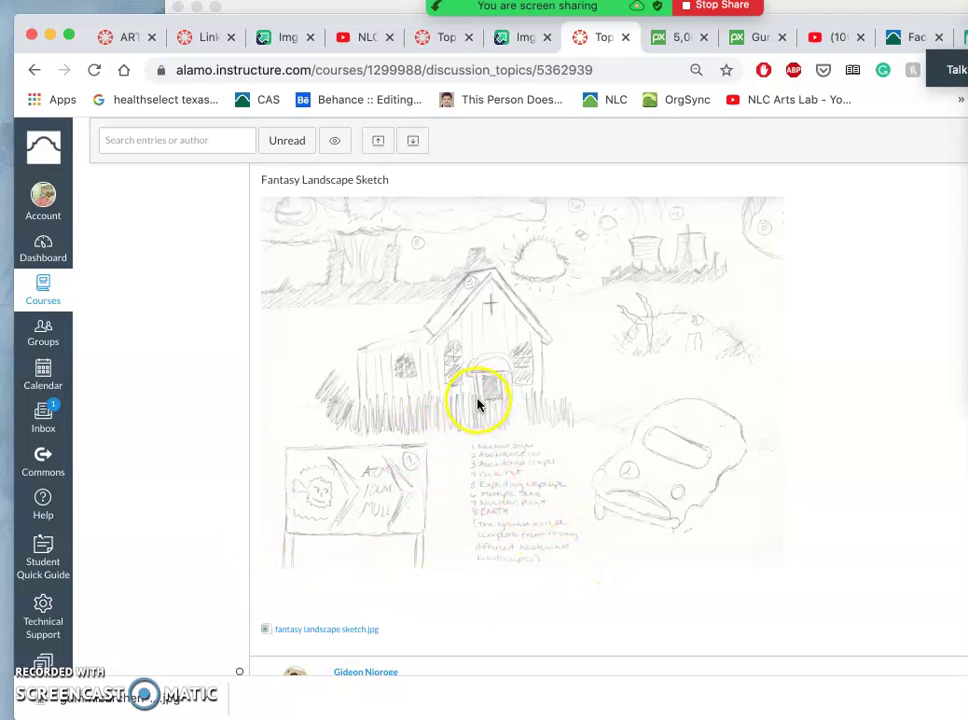
scroll(477, 405, "down", 10)
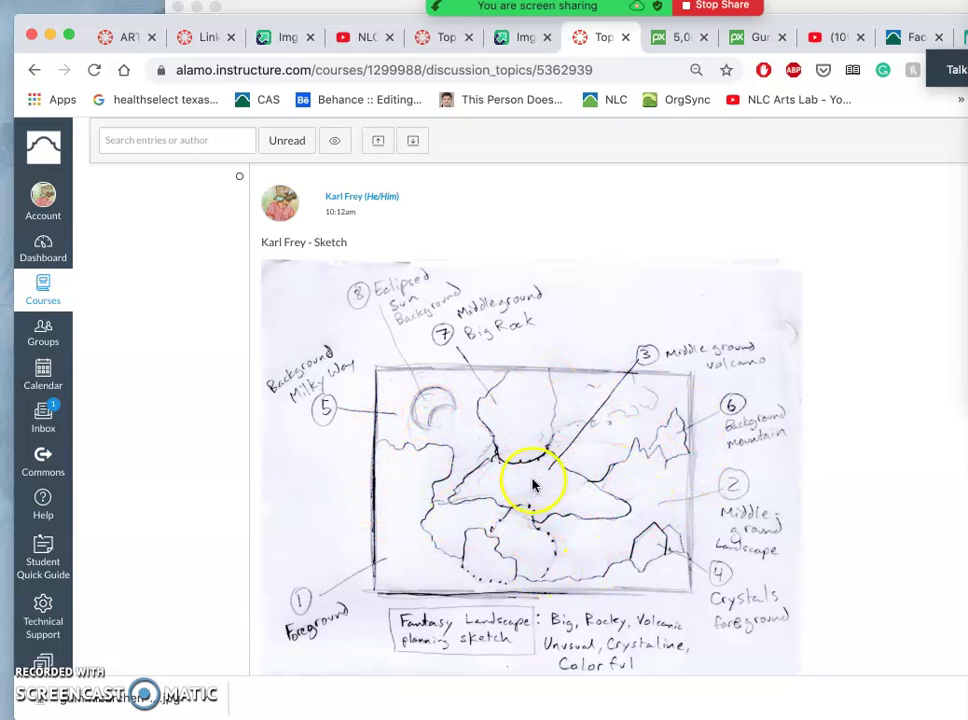
scroll(478, 342, "up", 10)
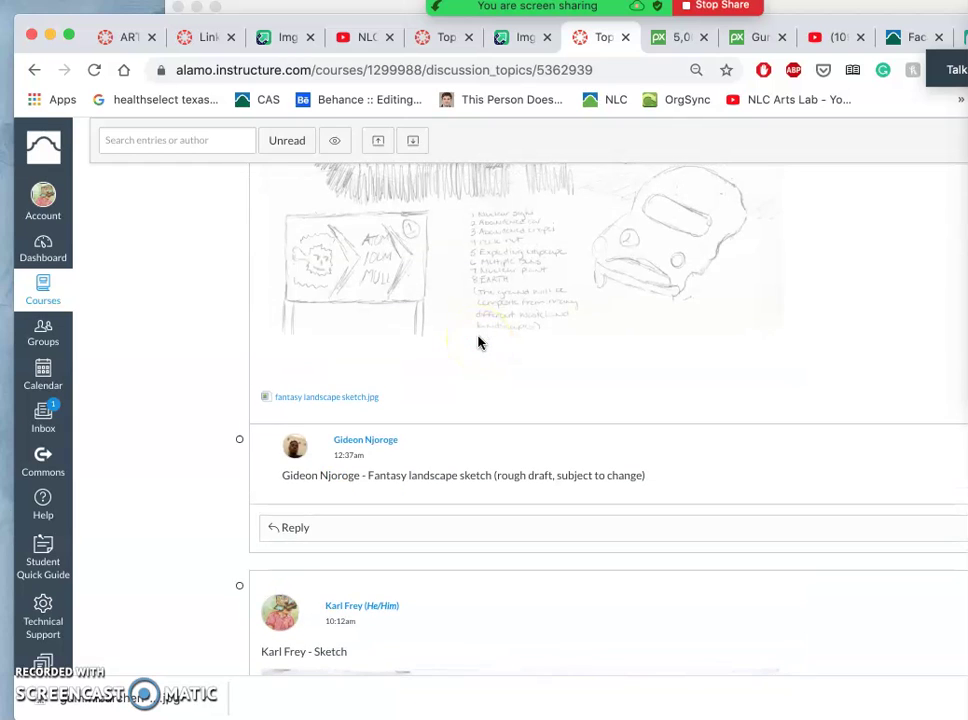
scroll(478, 342, "up", 2)
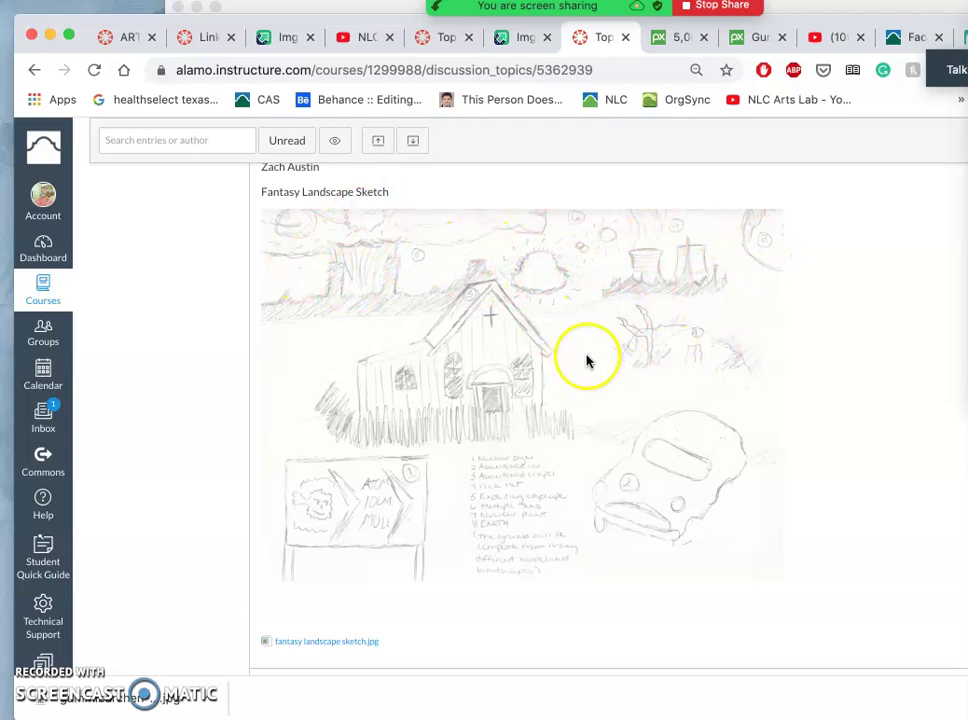
scroll(588, 298, "up", 5)
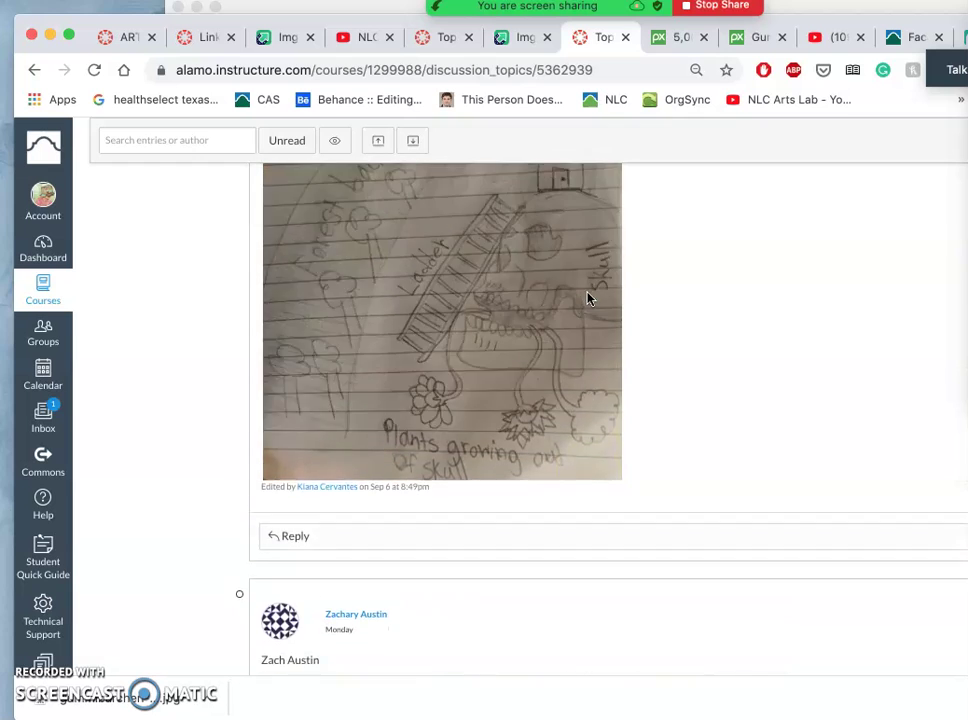
scroll(588, 298, "up", 4)
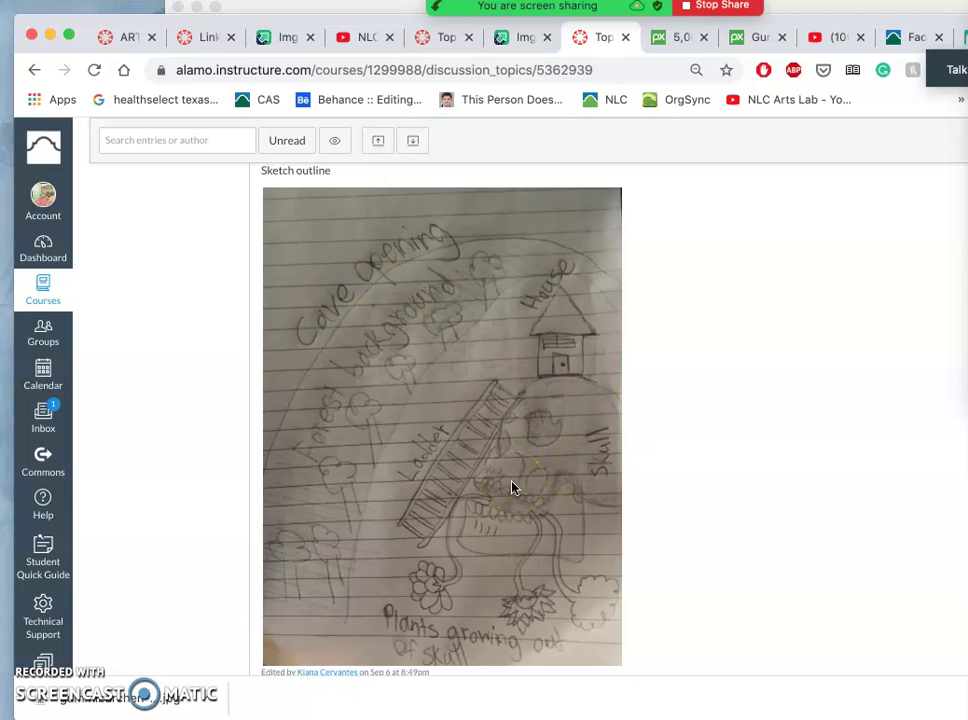
scroll(512, 487, "down", 15)
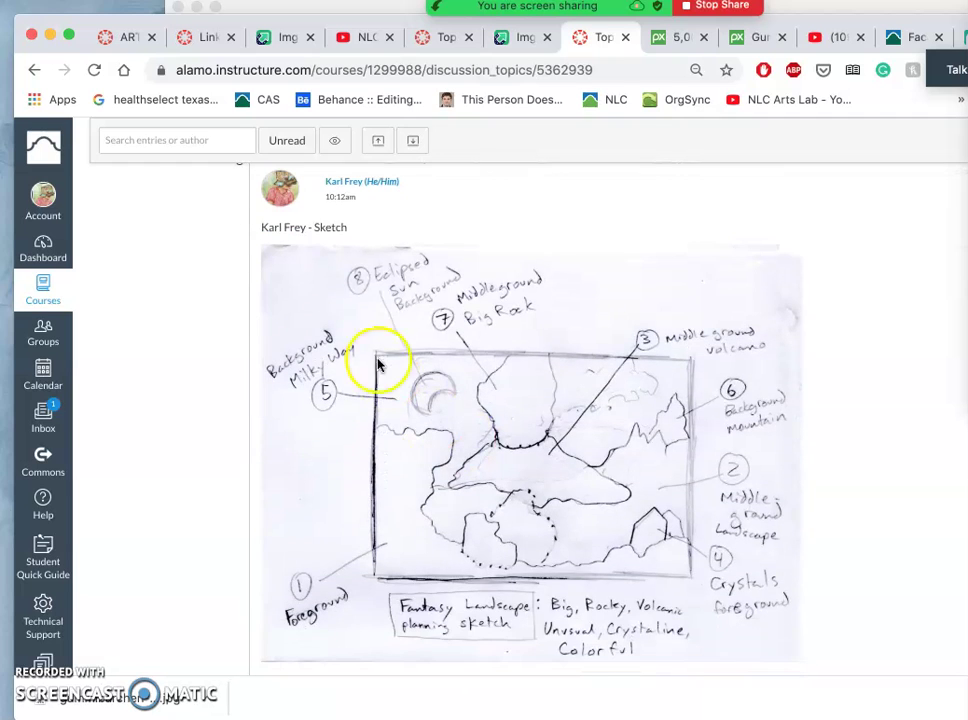
scroll(421, 471, "up", 10)
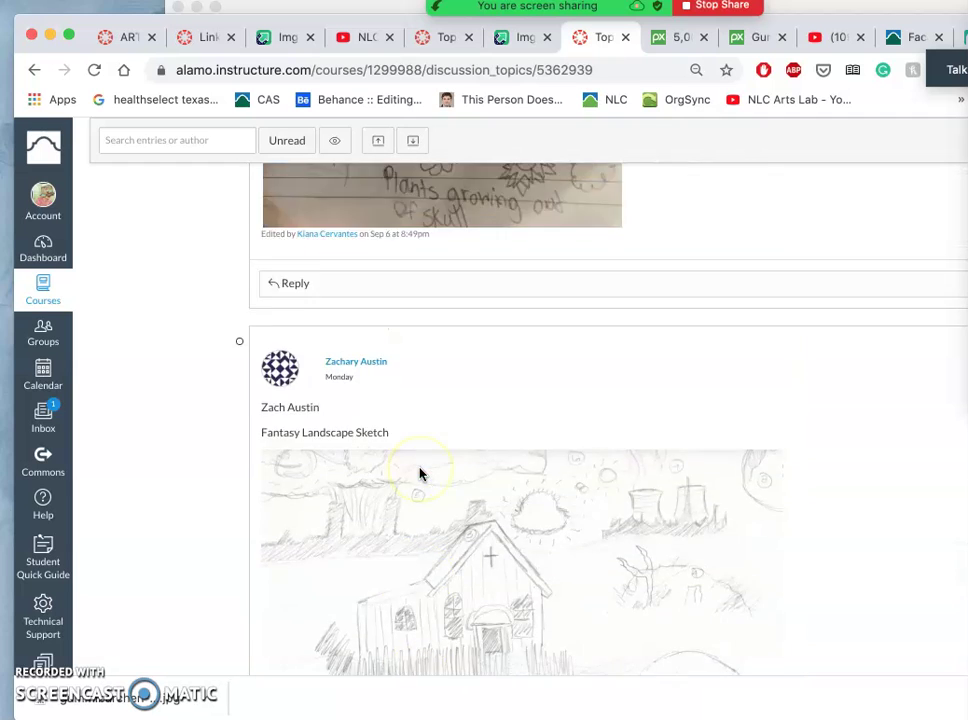
scroll(551, 283, "up", 3)
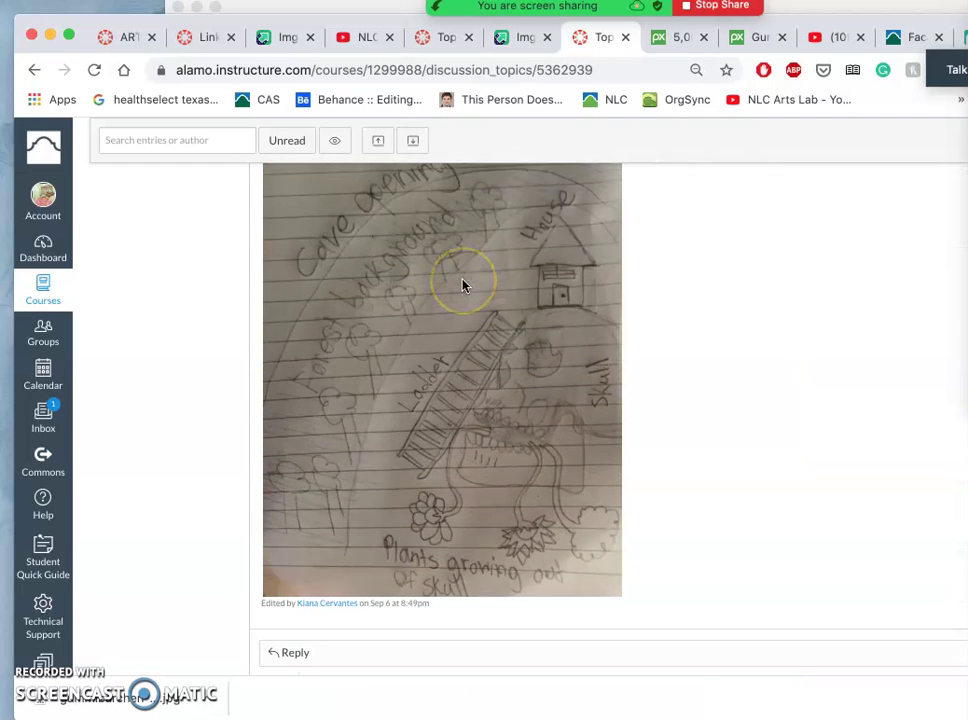
scroll(469, 264, "up", 3)
scroll(469, 264, "down", 10)
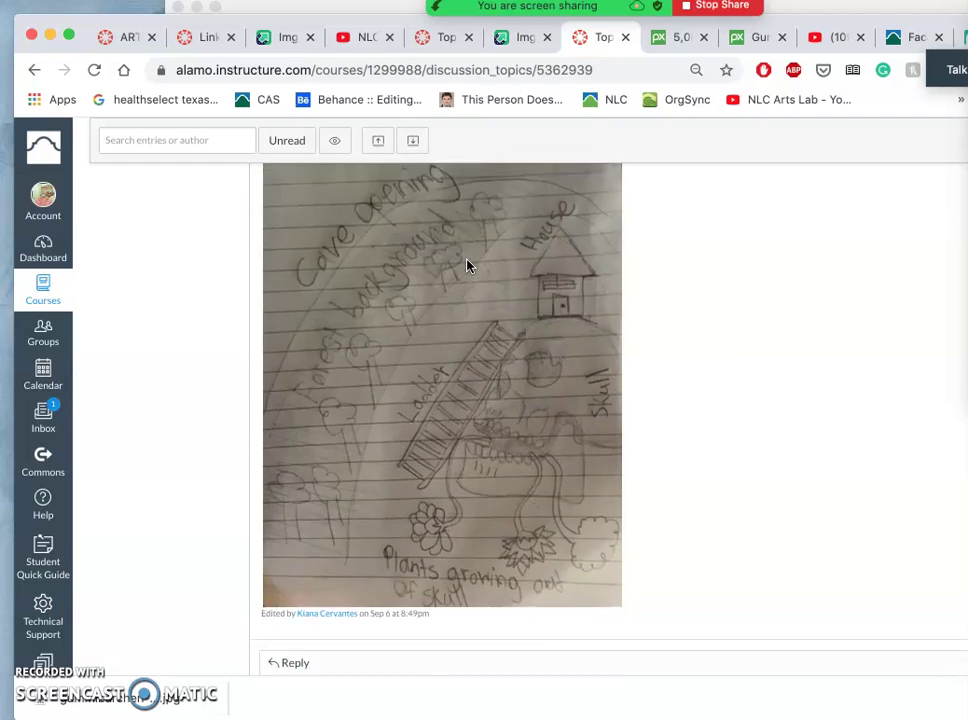
scroll(467, 264, "down", 10)
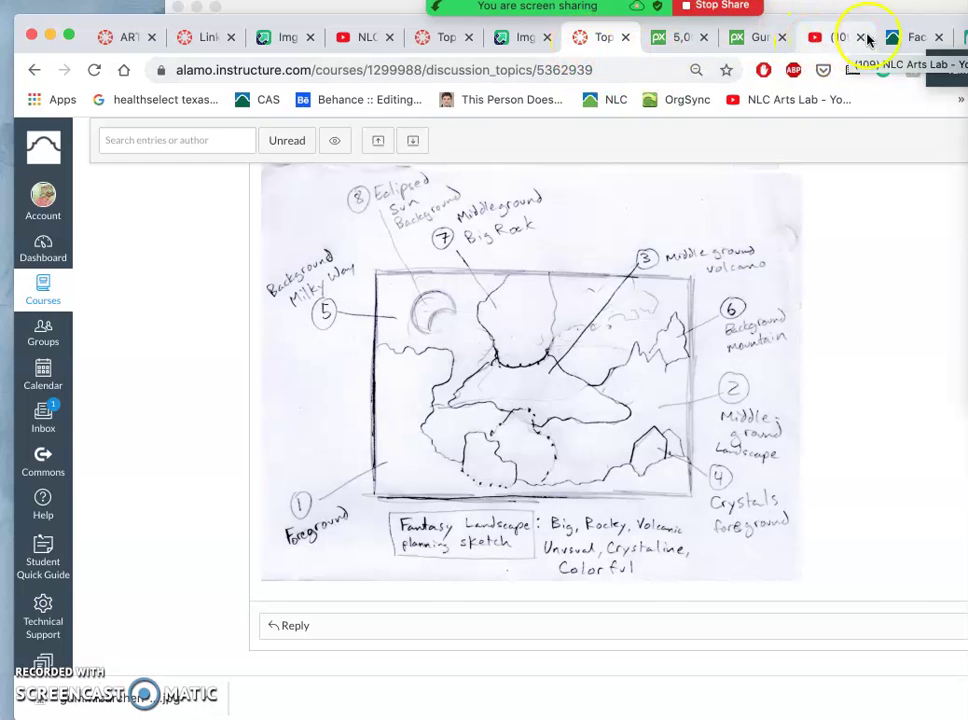
- Bring the Photopea tab forward and move it to the third tab position in Chrome
left_click(932, 12)
left_click(112, 245)
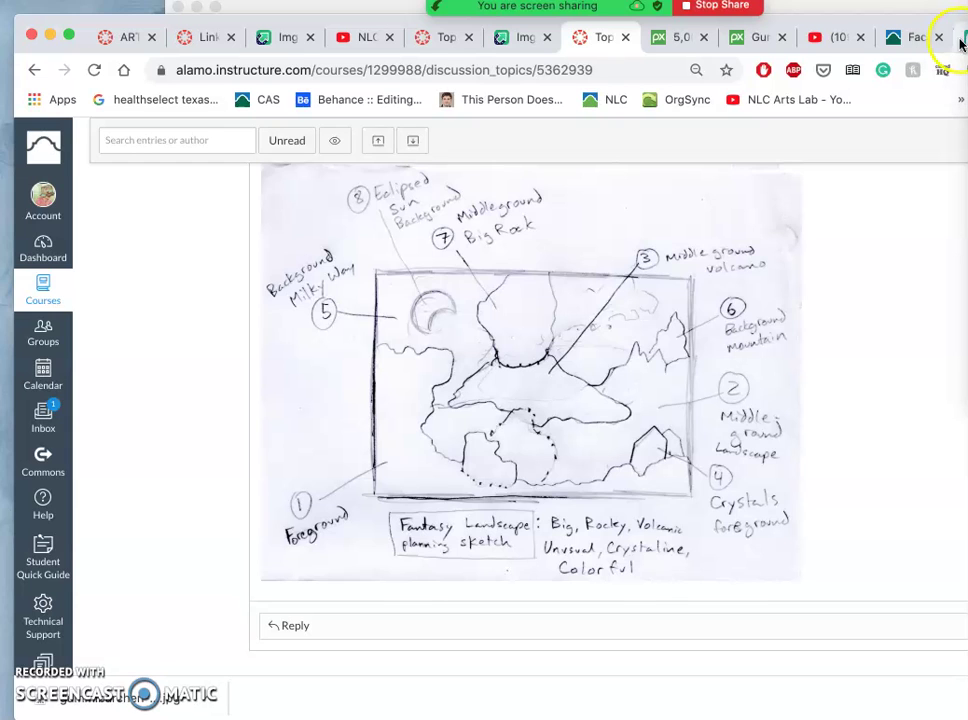
left_click(960, 40)
left_click_drag(960, 40, 248, 52)
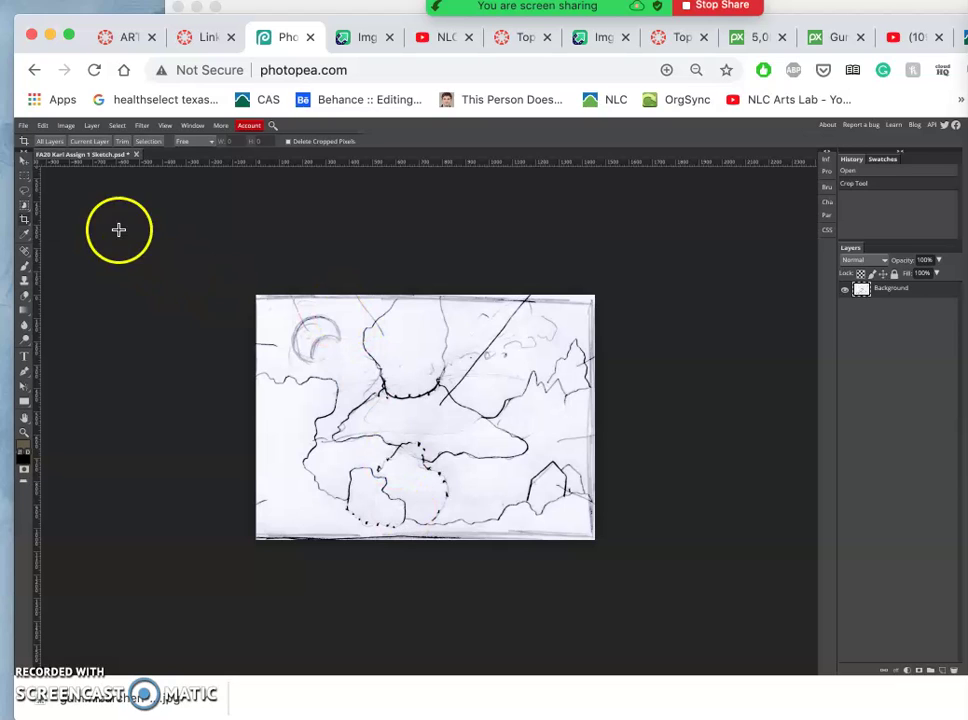
- In Image Size, switch units to inches and set the height to 10 with proportions linked
left_click(66, 126)
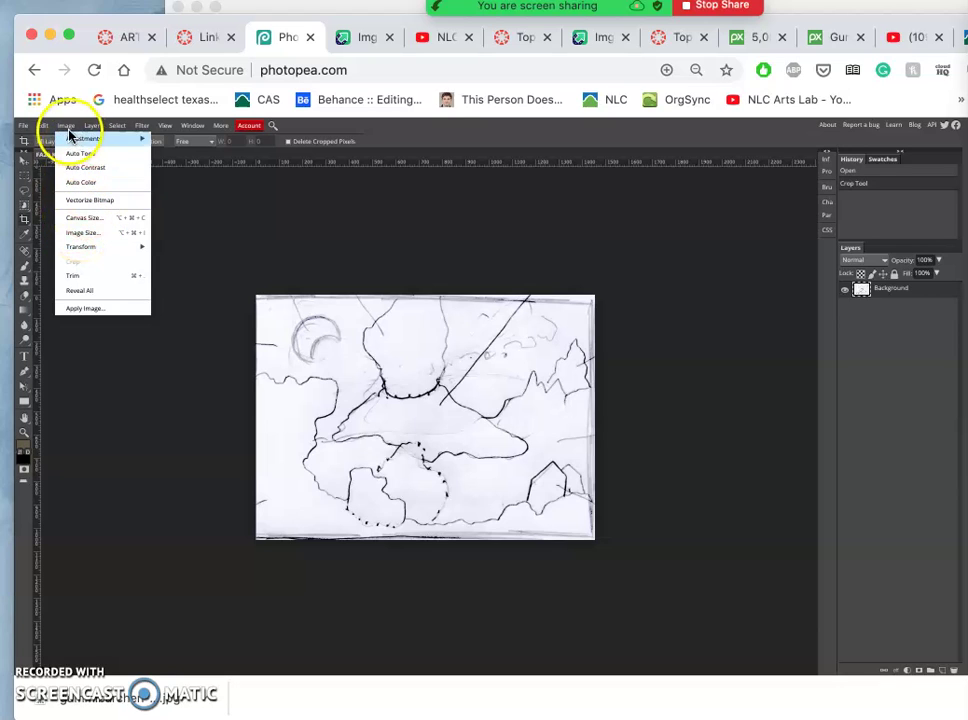
left_click(90, 234)
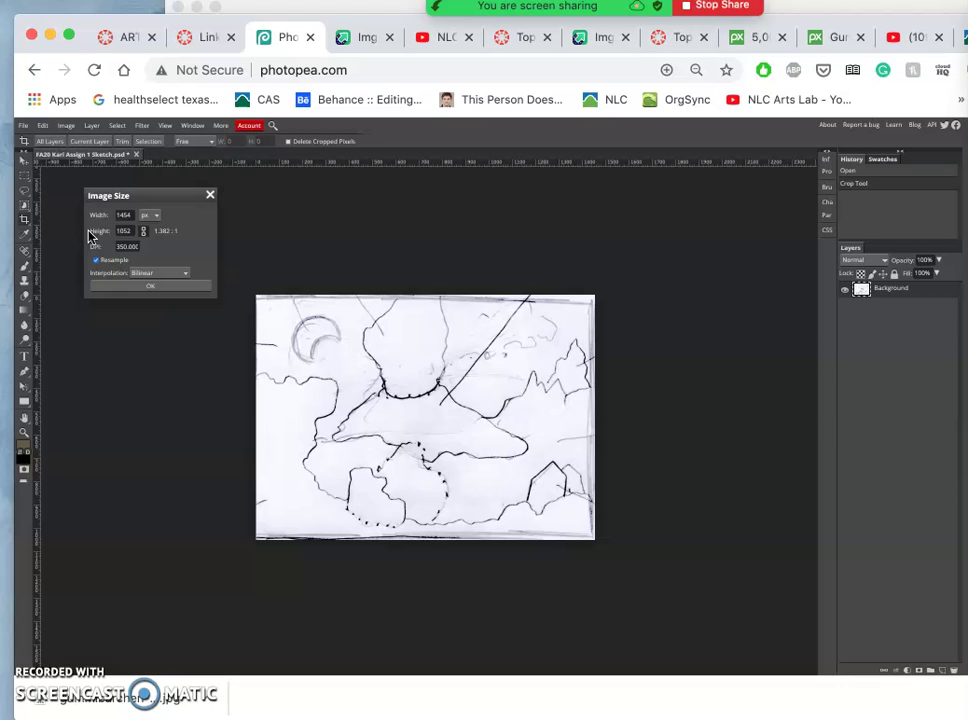
left_click(152, 215)
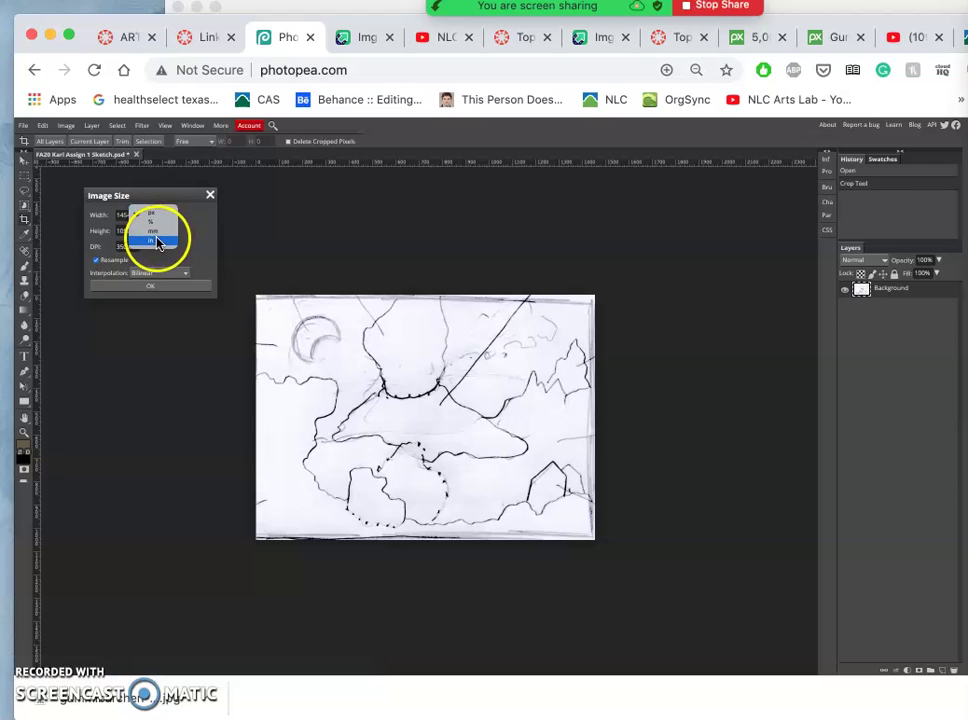
left_click(157, 243)
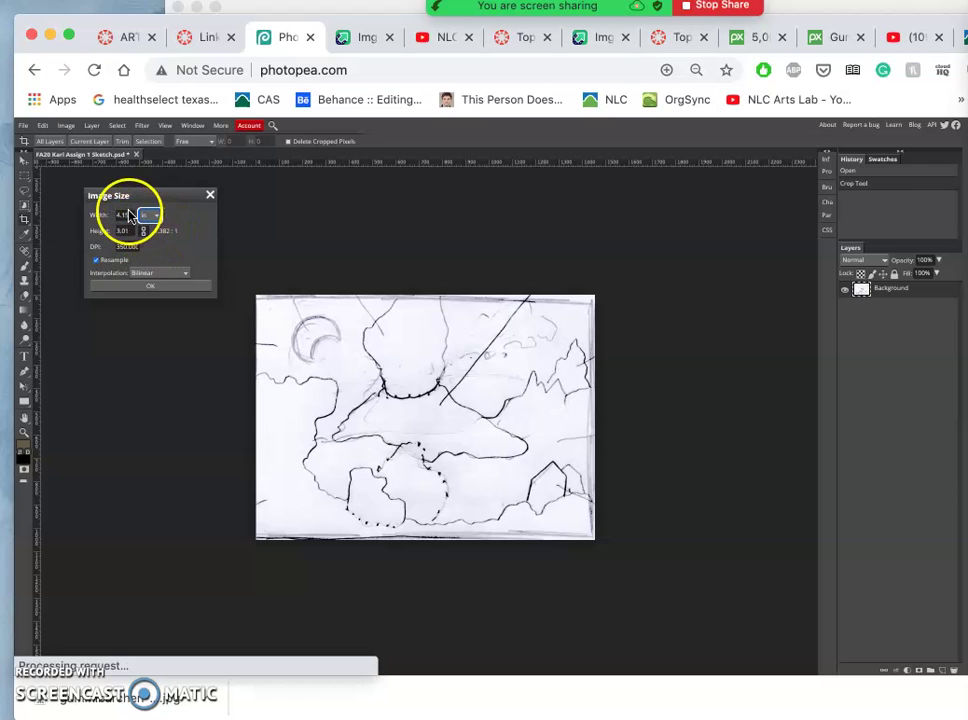
double_click(128, 215)
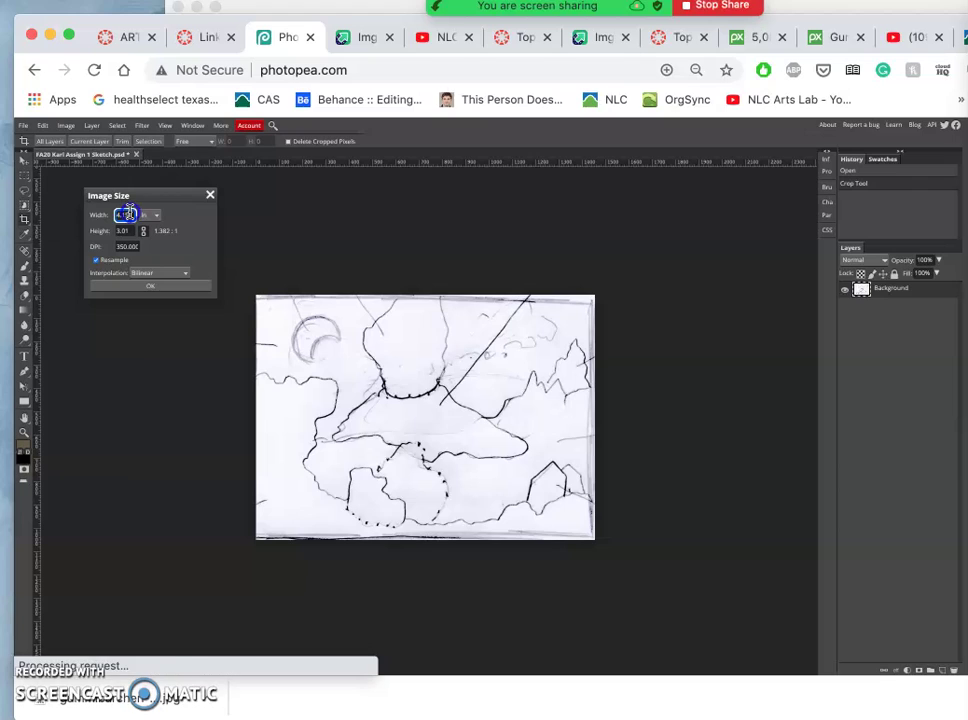
type("10")
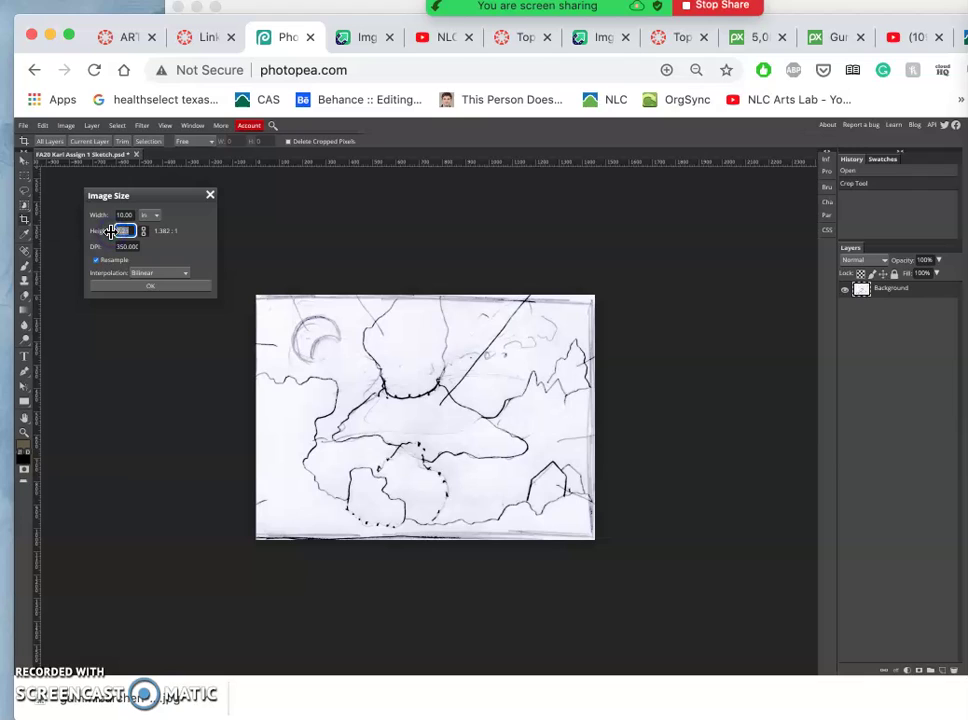
left_click(142, 231)
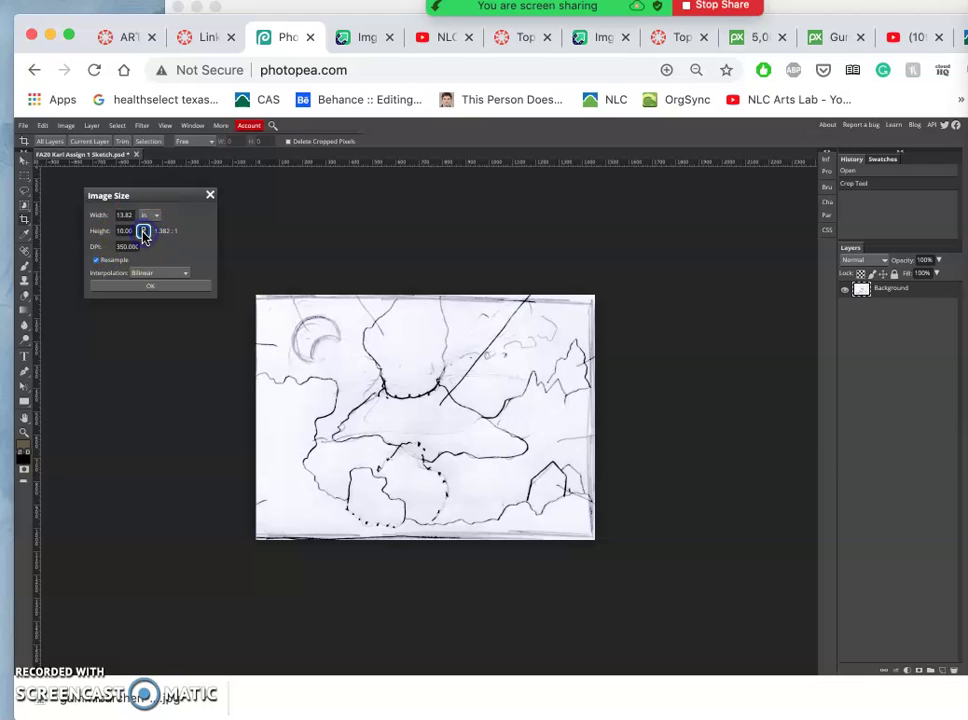
left_click_drag(130, 243, 130, 214)
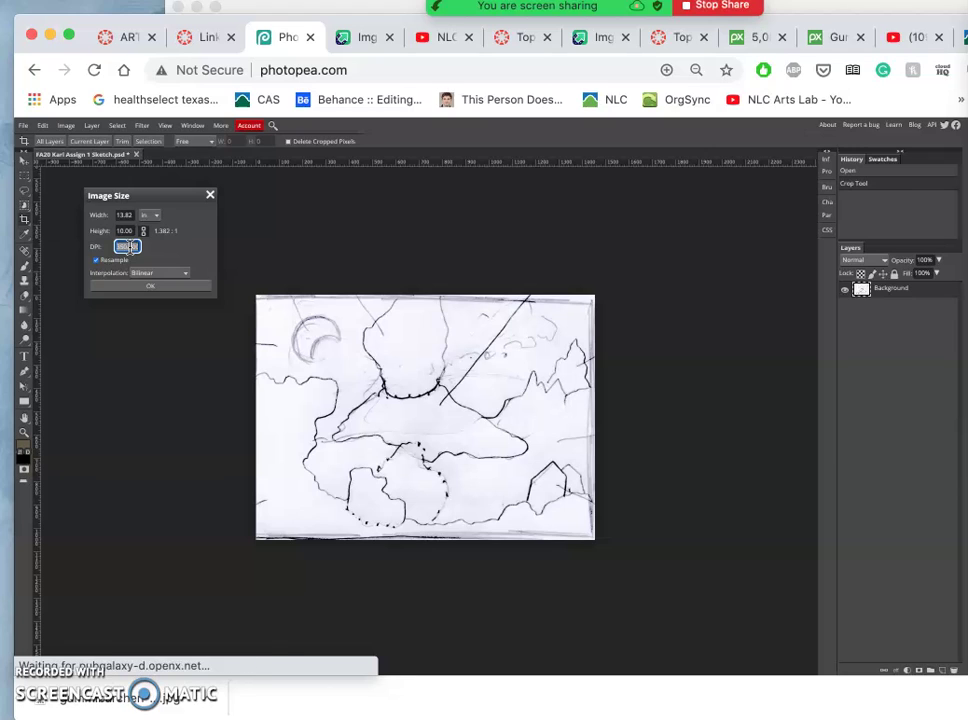
- Set the resolution to 350 DPI and apply the 13.82 × 10 inch resize
left_click(97, 246)
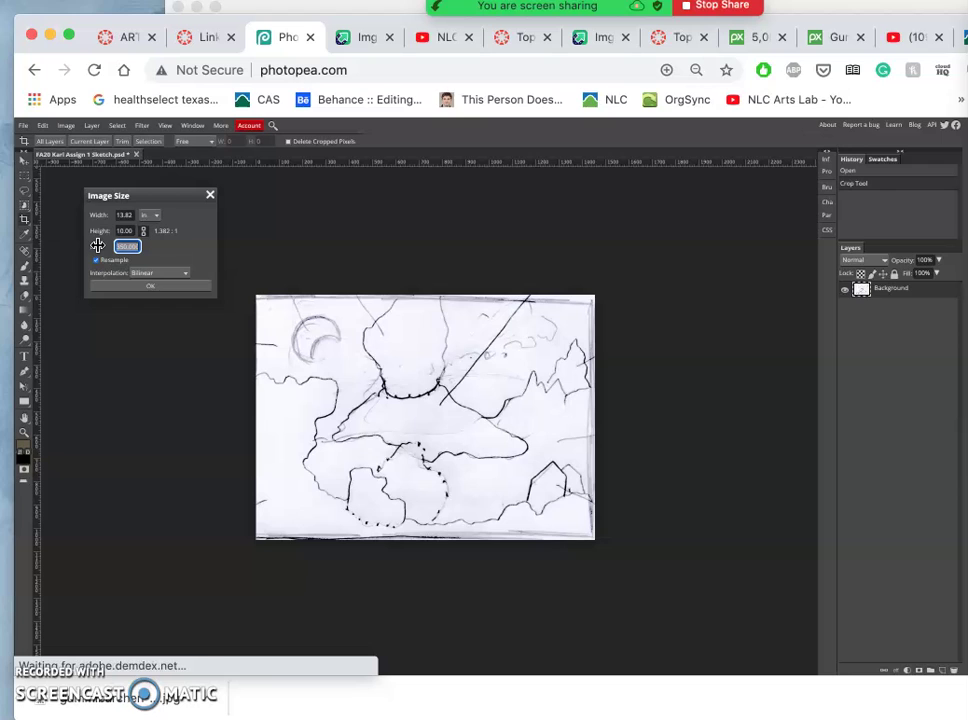
left_click(117, 255)
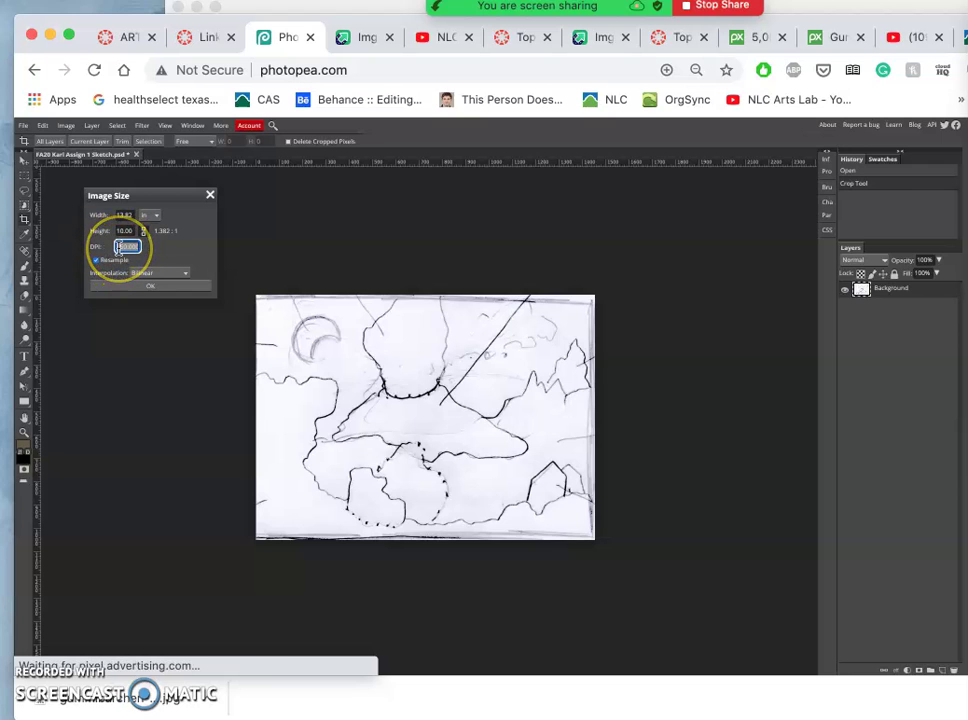
left_click_drag(117, 249, 95, 265)
left_click(125, 245)
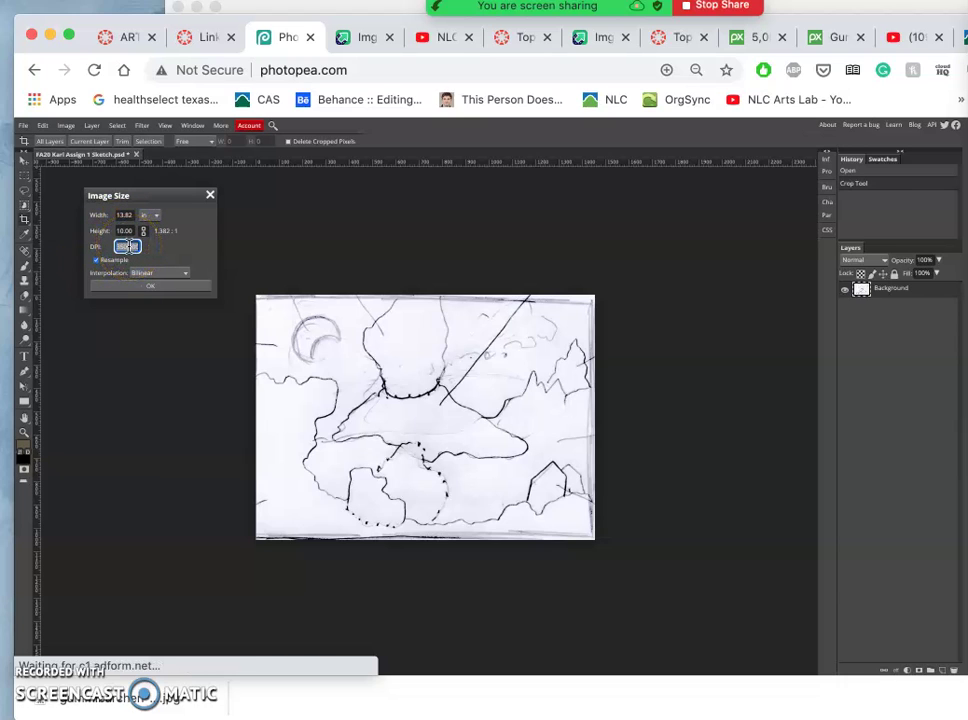
type("350")
left_click(155, 288)
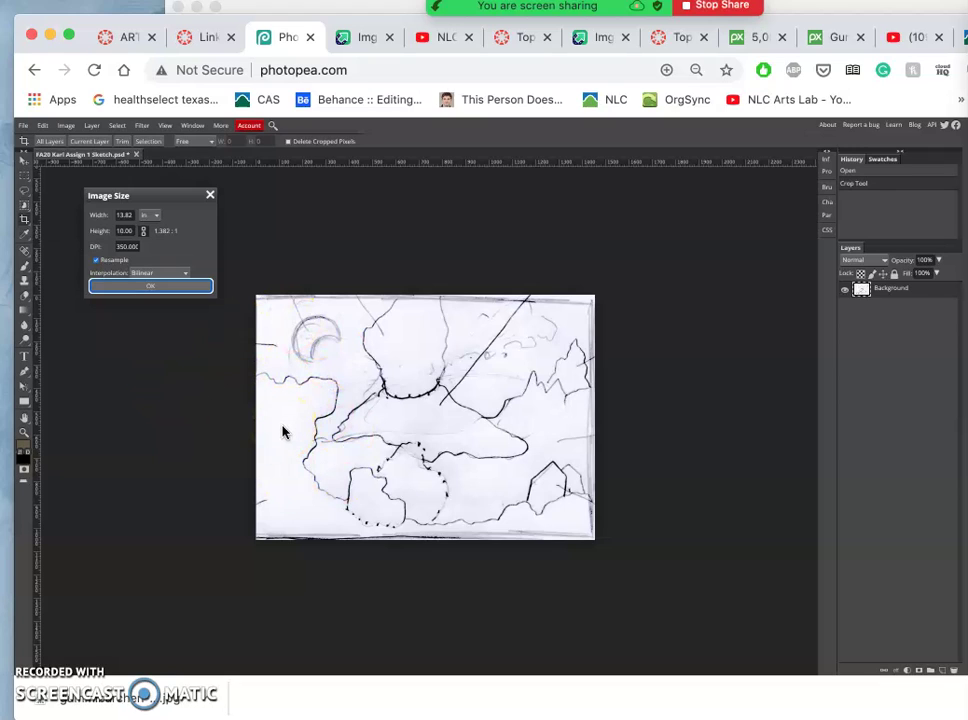
left_click(165, 288)
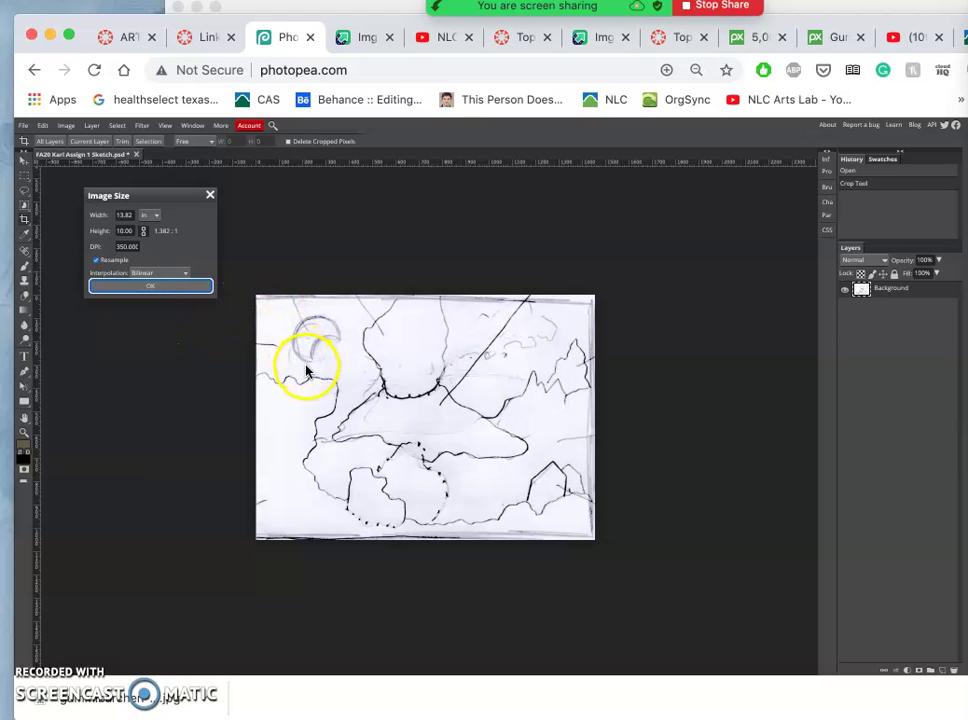
left_click(169, 288)
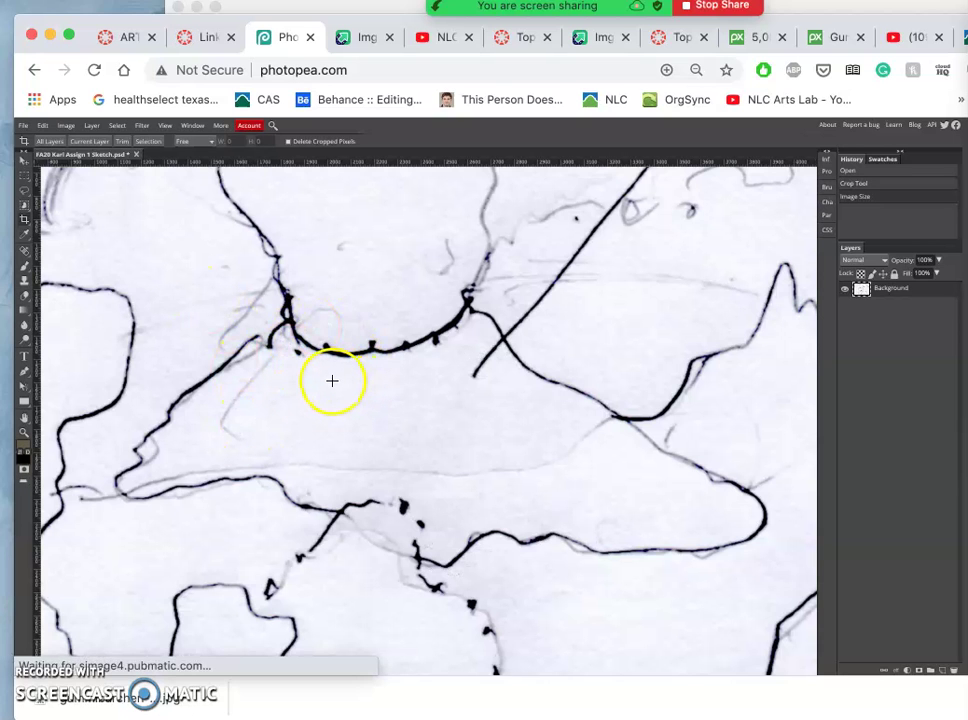
- Zoom in to inspect a pen stroke, then fit the whole sketch to the window
scroll(335, 382, "up", 4)
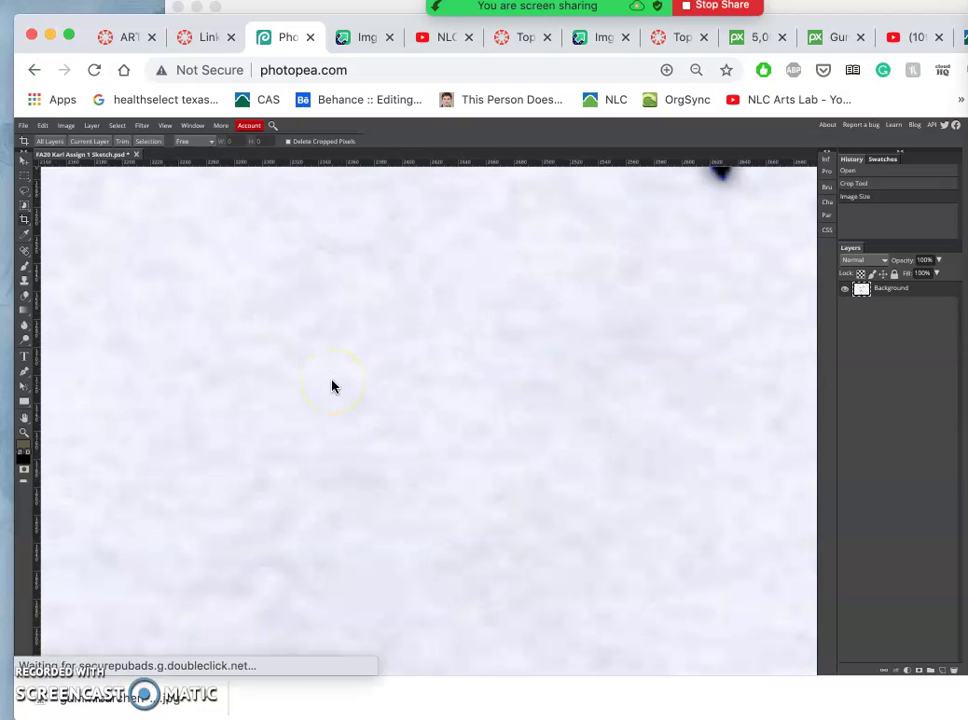
scroll(333, 386, "up", 5)
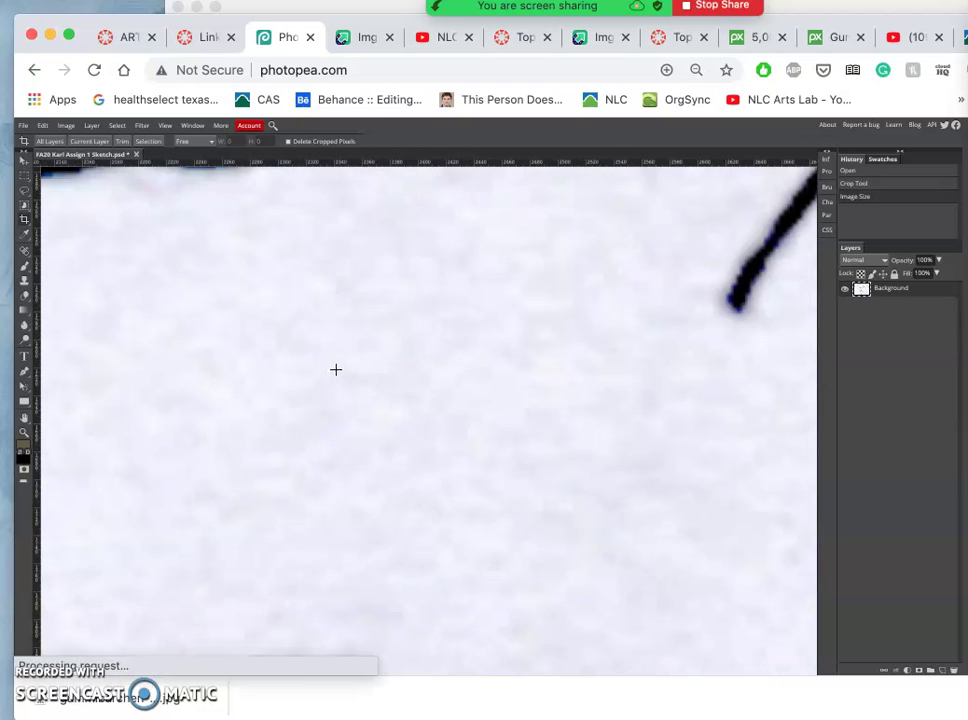
scroll(357, 349, "up", 4)
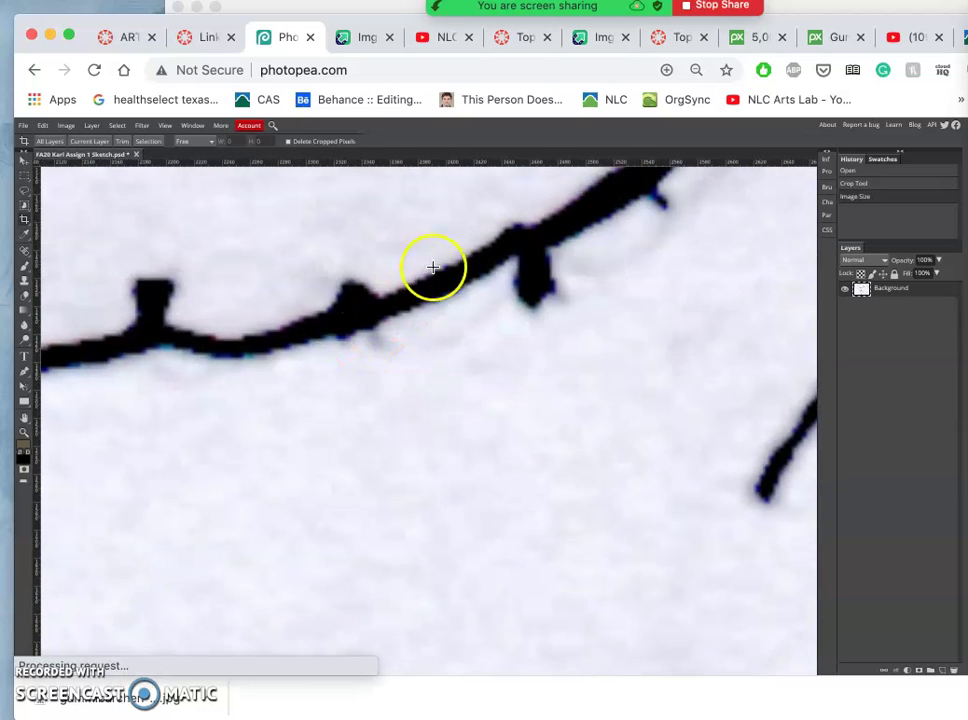
scroll(412, 283, "up", 3)
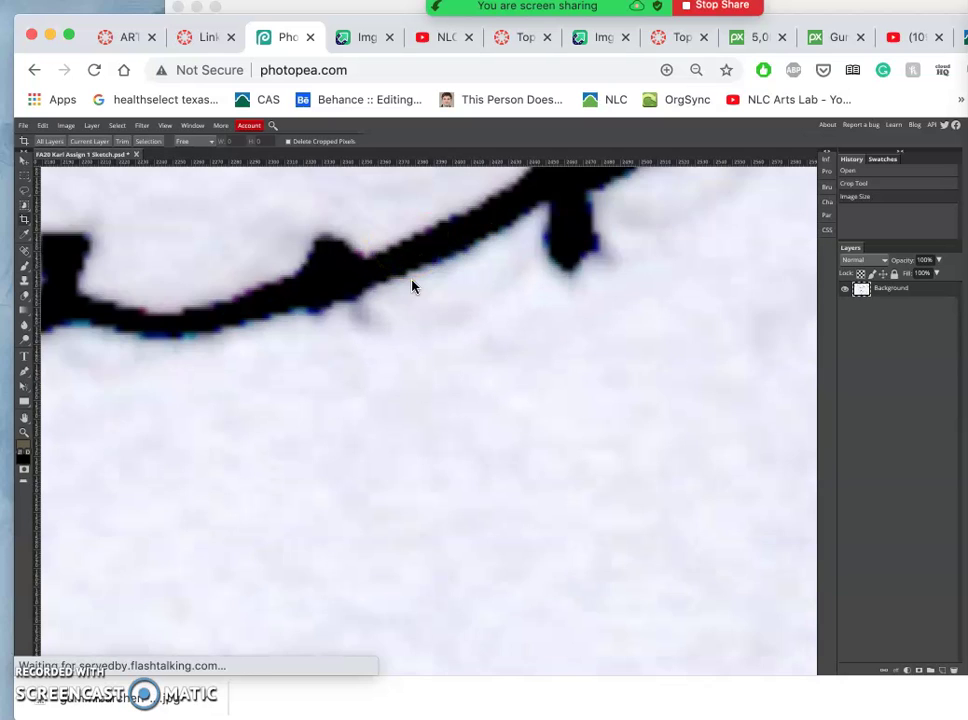
scroll(412, 285, "up", 4)
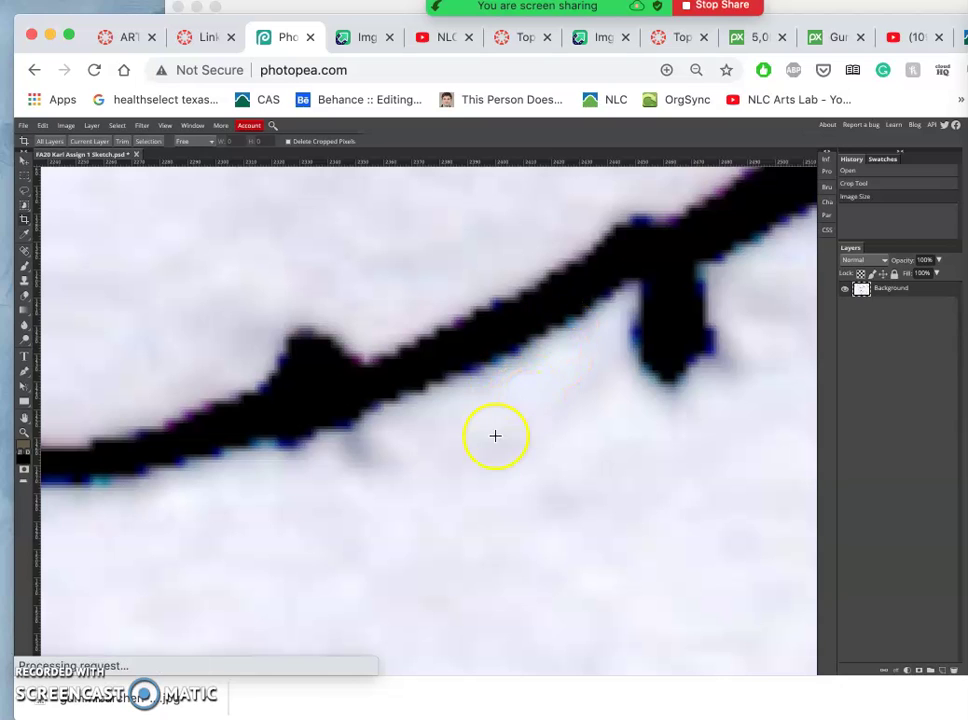
key("ctrl+0")
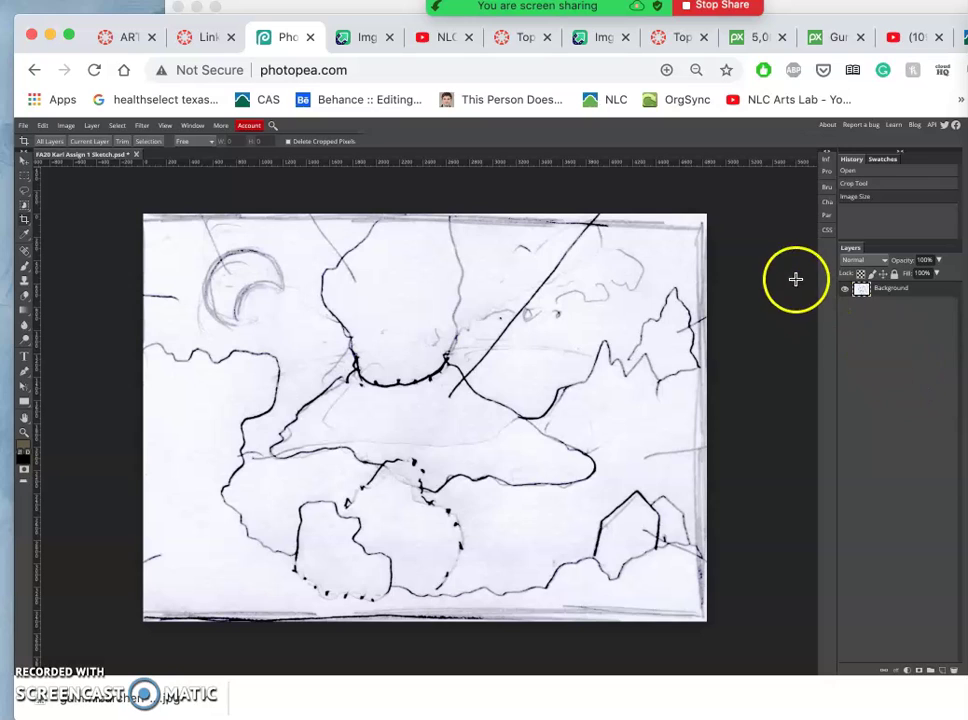
- Add a new empty layer and rename the Background layer to 'Sketch Layer'
left_click(941, 671)
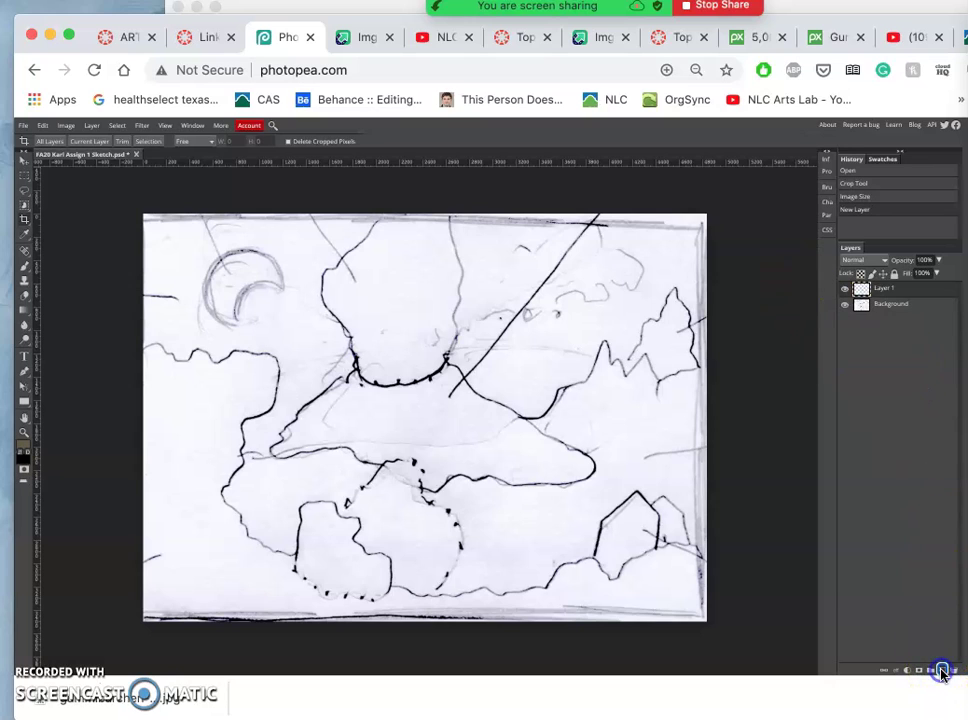
left_click(910, 310)
double_click(909, 309)
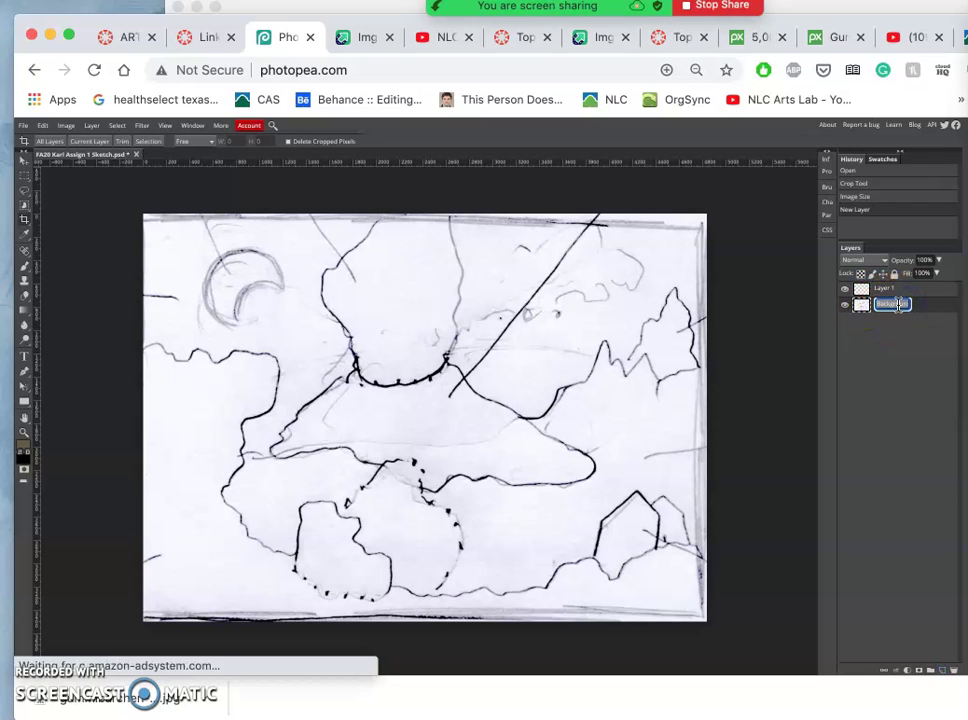
type("Sketch")
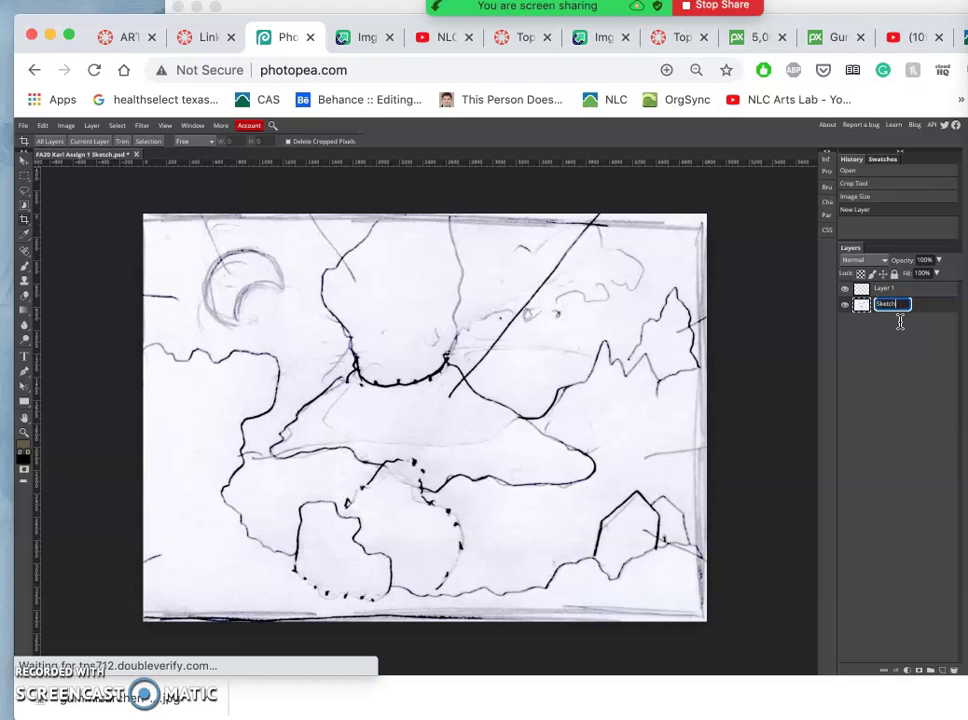
type(" Layer")
key("Return")
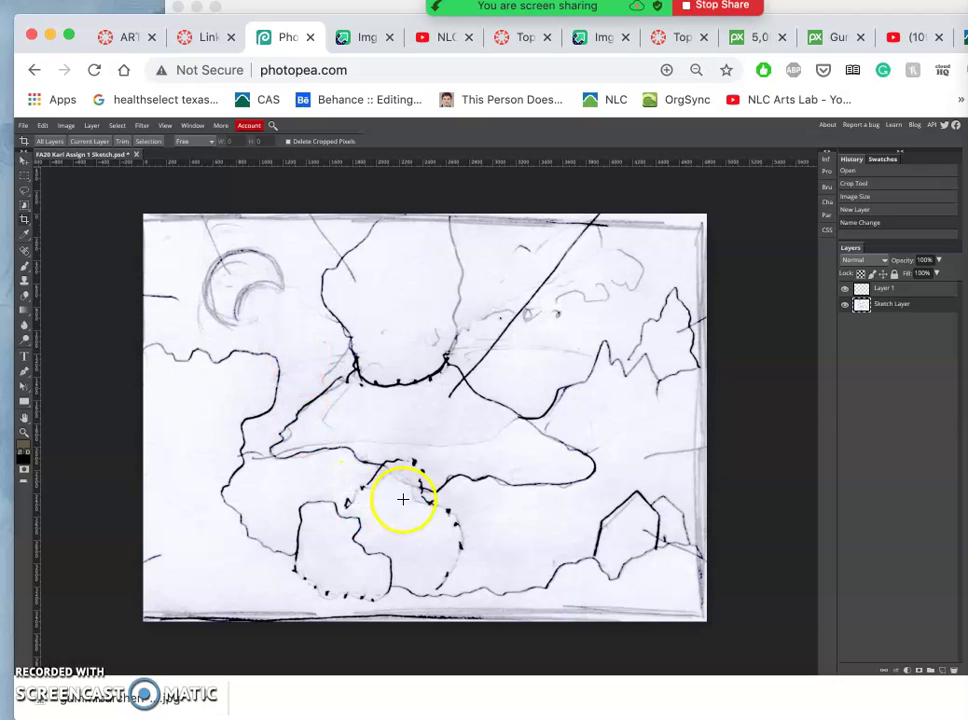
scroll(402, 498, "down", 3)
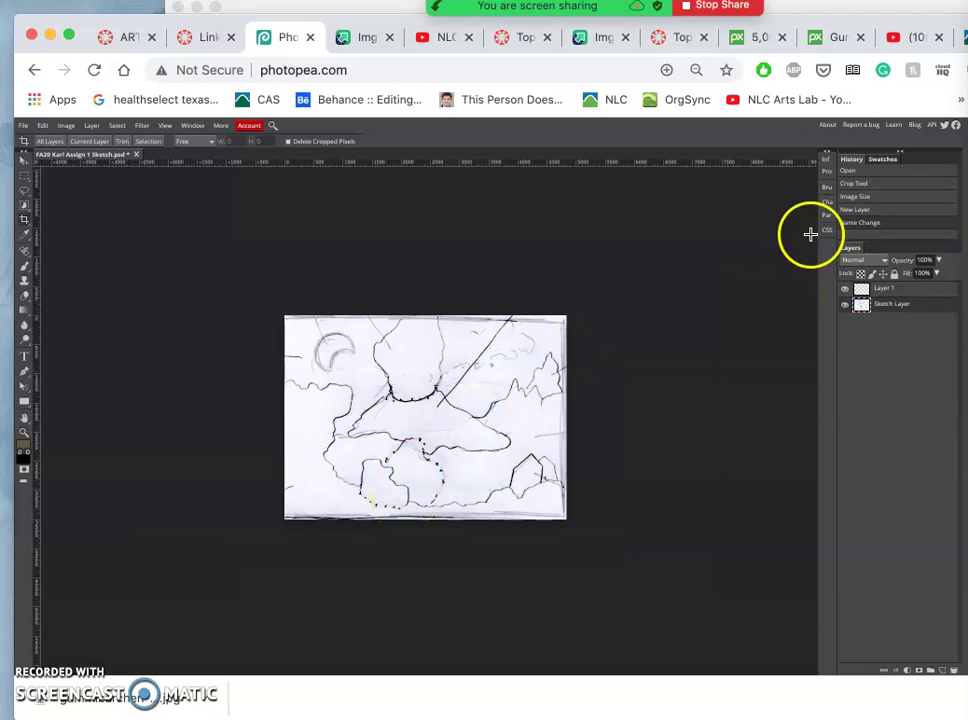
left_click(316, 14)
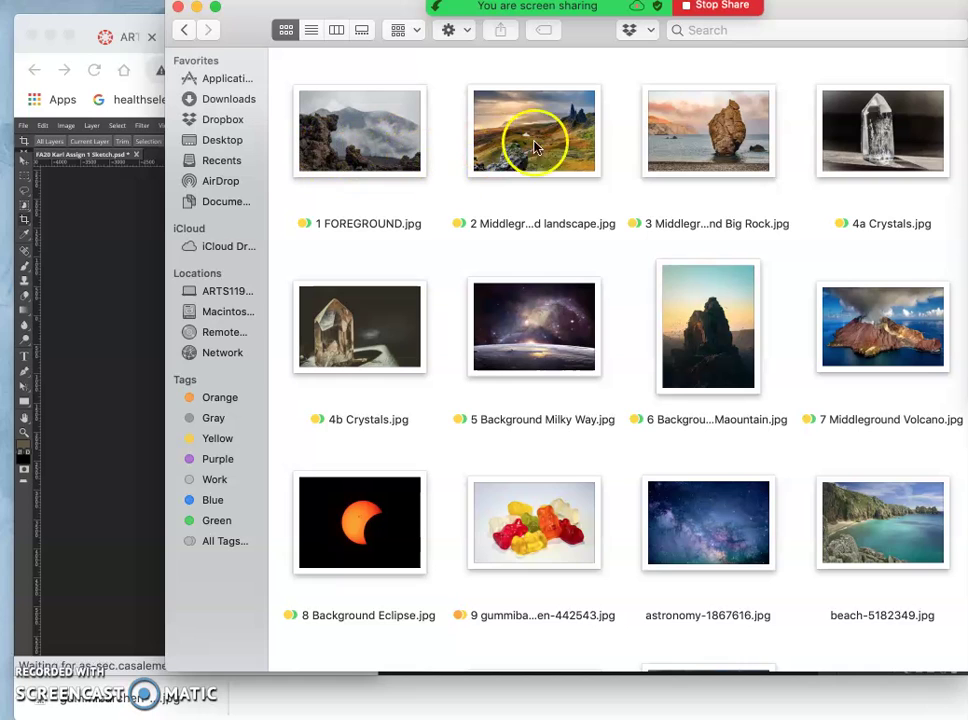
left_click(113, 302)
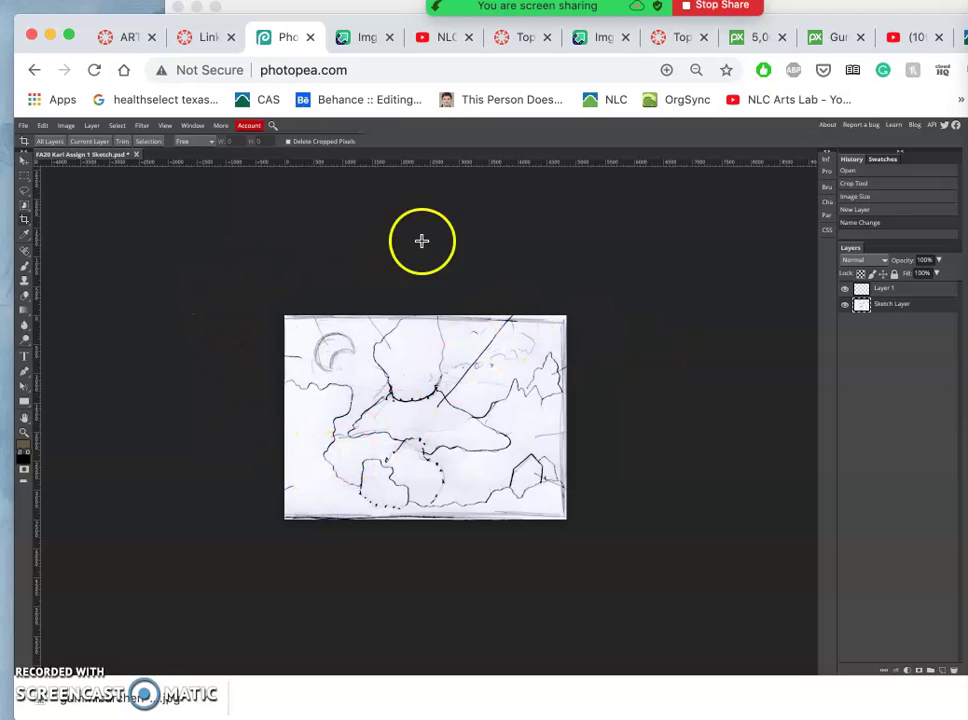
- Move Layer 1 below Sketch Layer and rename it 'BLANK BACKGROUND'
left_click(911, 292)
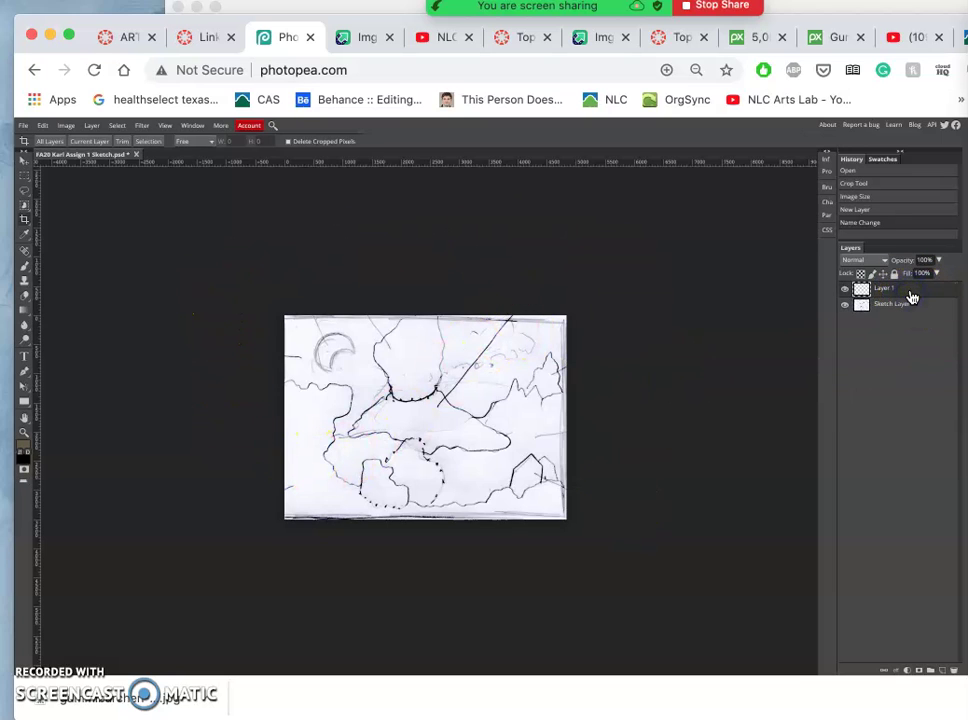
left_click_drag(909, 320, 909, 321)
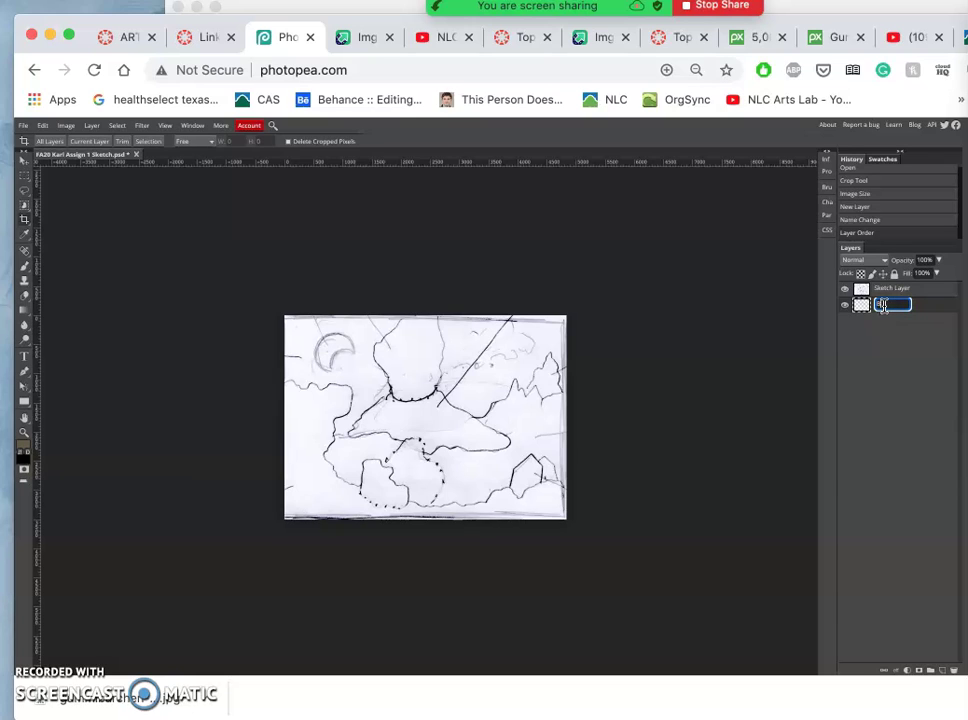
type("BLANK BACKGROUND")
key("Return")
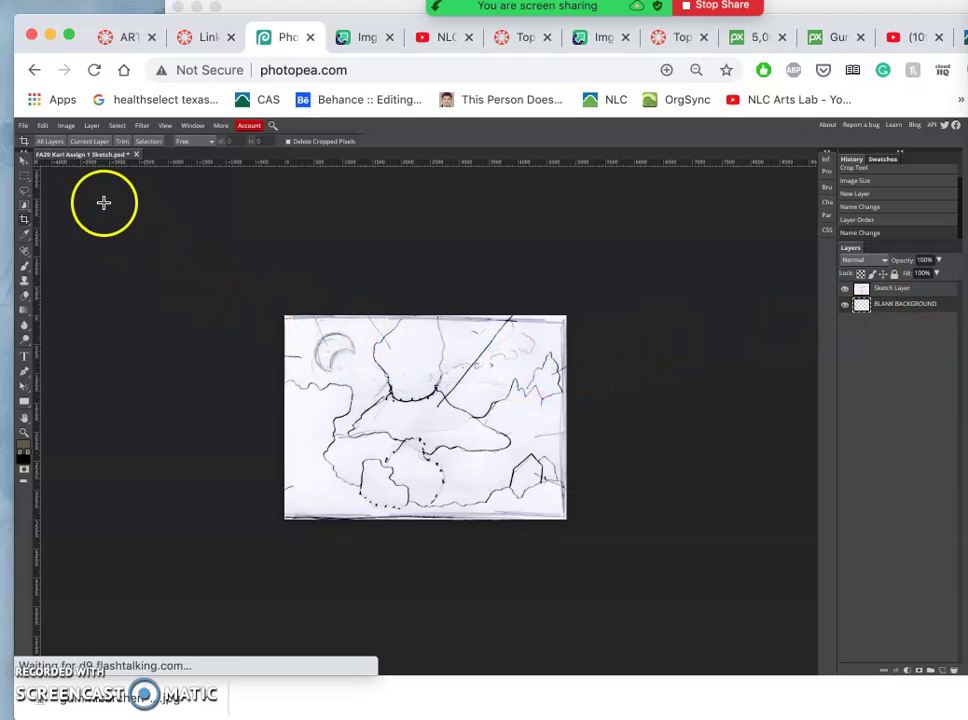
left_click(68, 126)
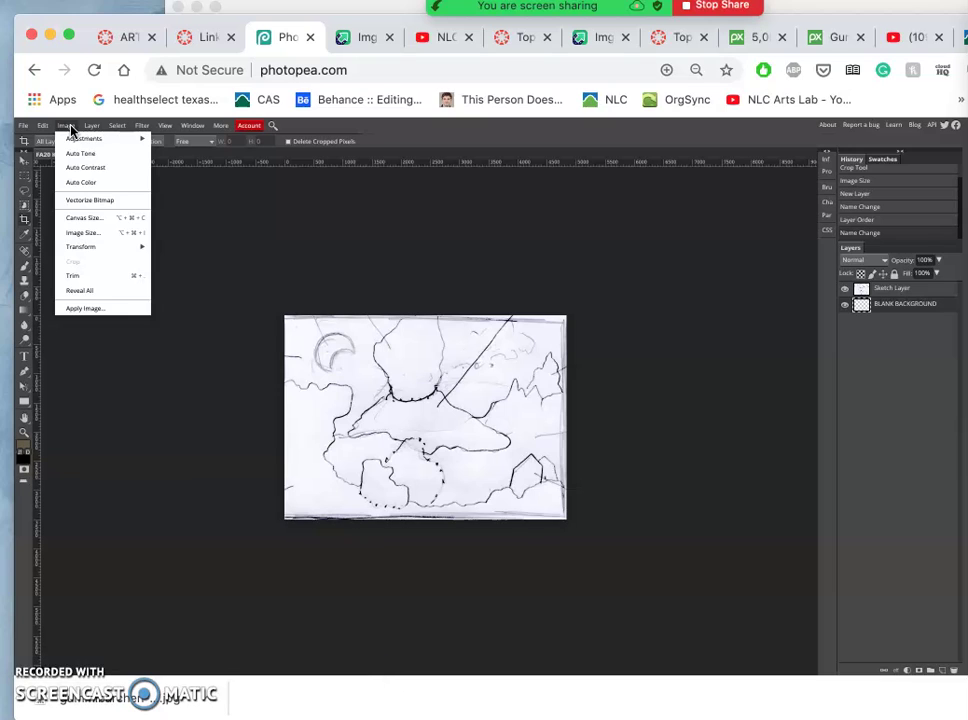
- Set the canvas size to 40 inches wide by 30 inches high
mouse_move(91, 126)
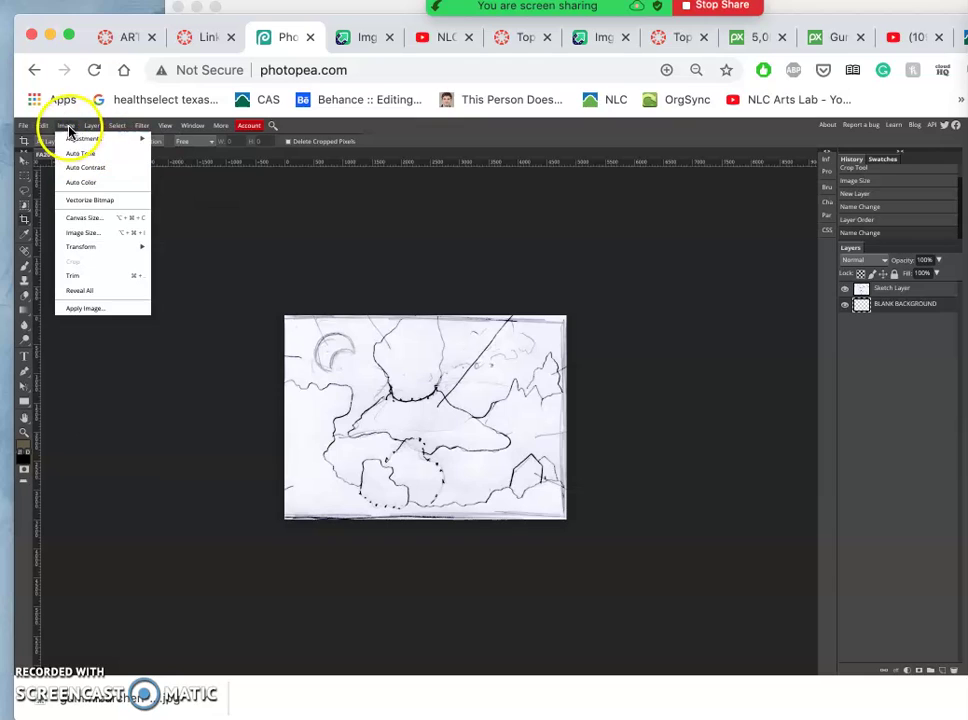
left_click(89, 218)
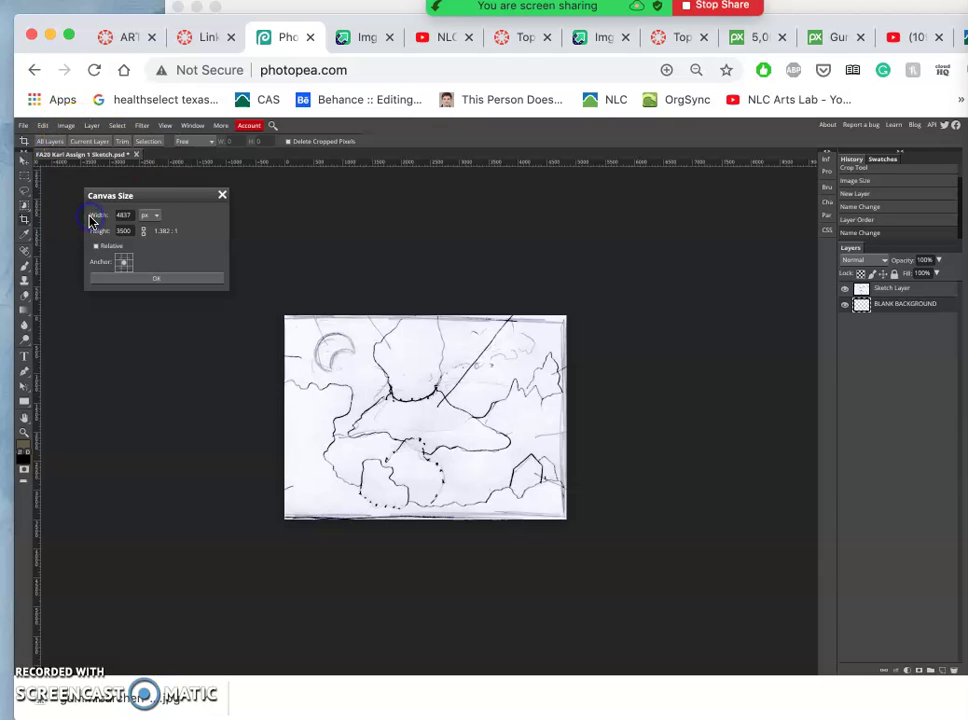
left_click(152, 216)
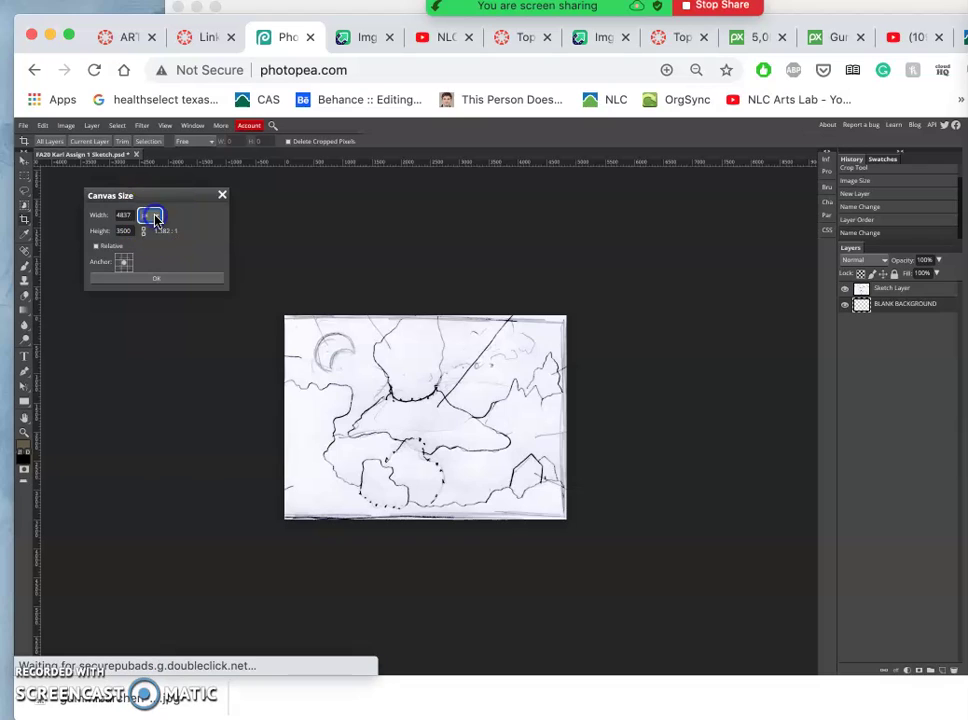
left_click(150, 244)
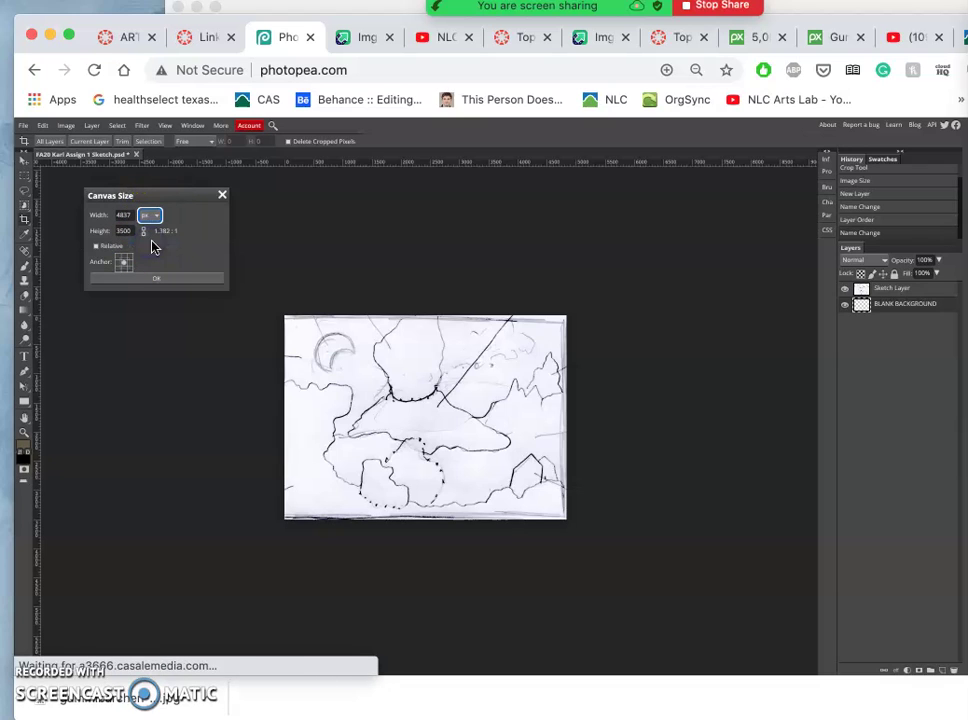
left_click(152, 246)
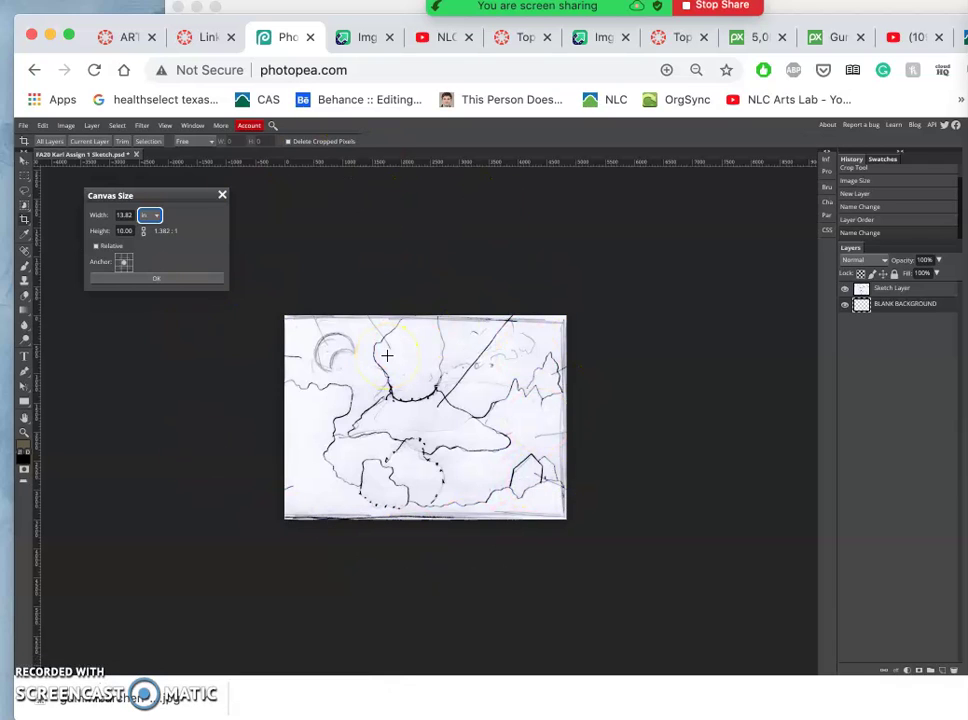
double_click(120, 215)
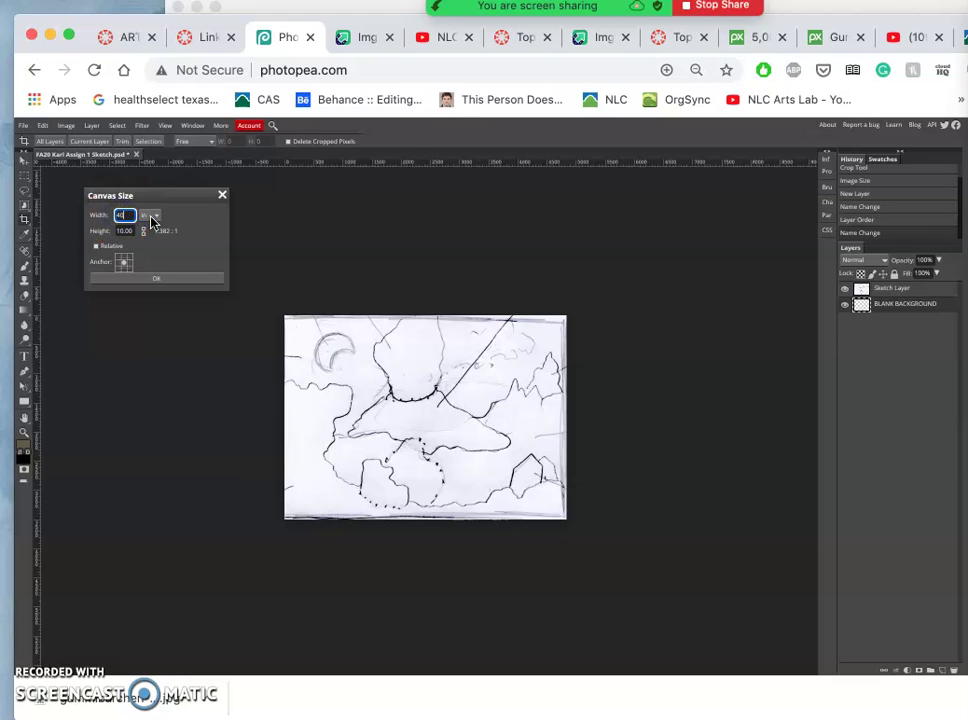
type("40")
double_click(124, 231)
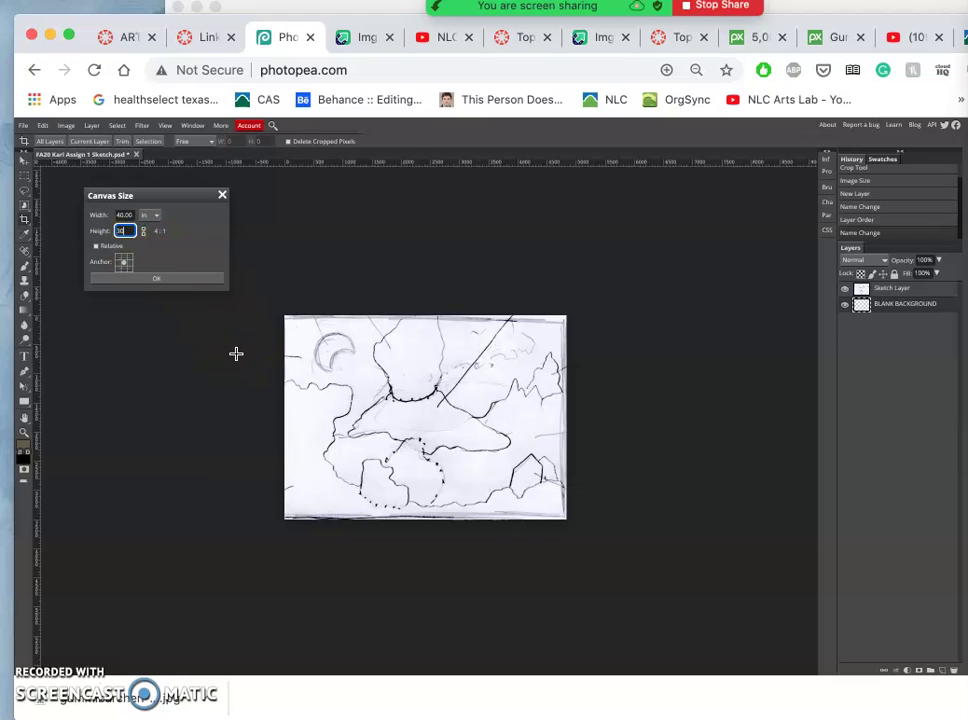
left_click(149, 280)
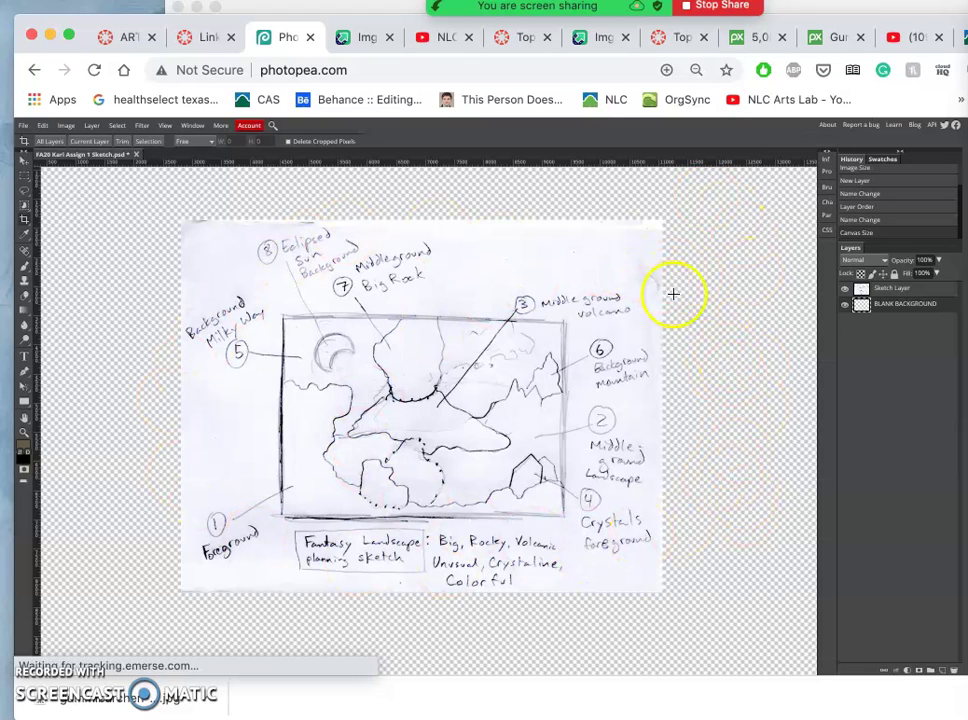
- Select Sketch Layer with the Move tool and start dragging a horizontal guide from the ruler
left_click(889, 291)
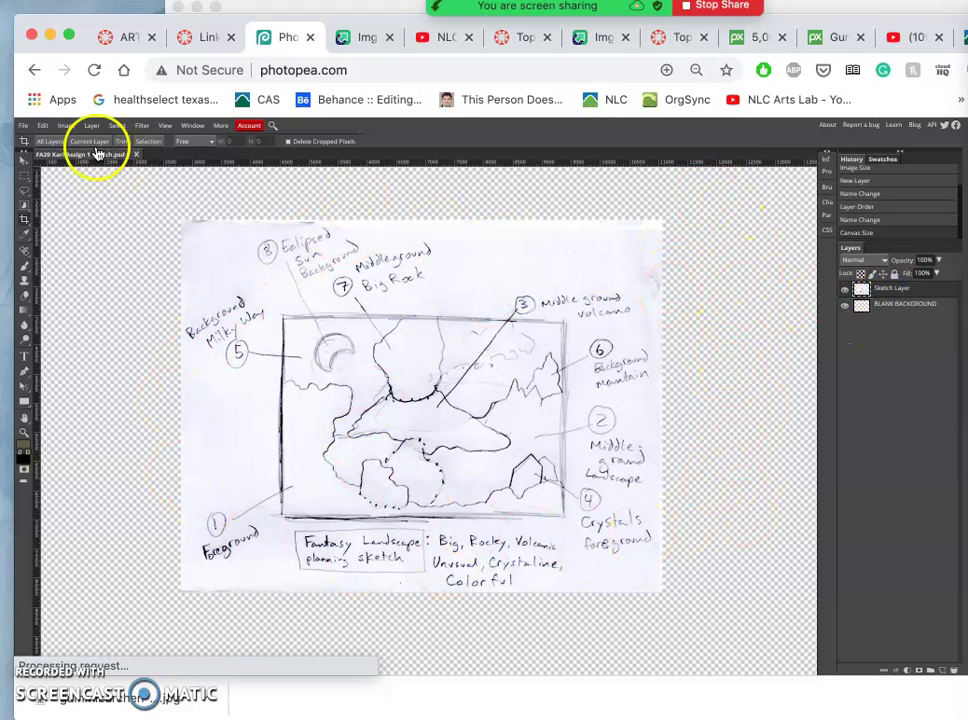
left_click(24, 163)
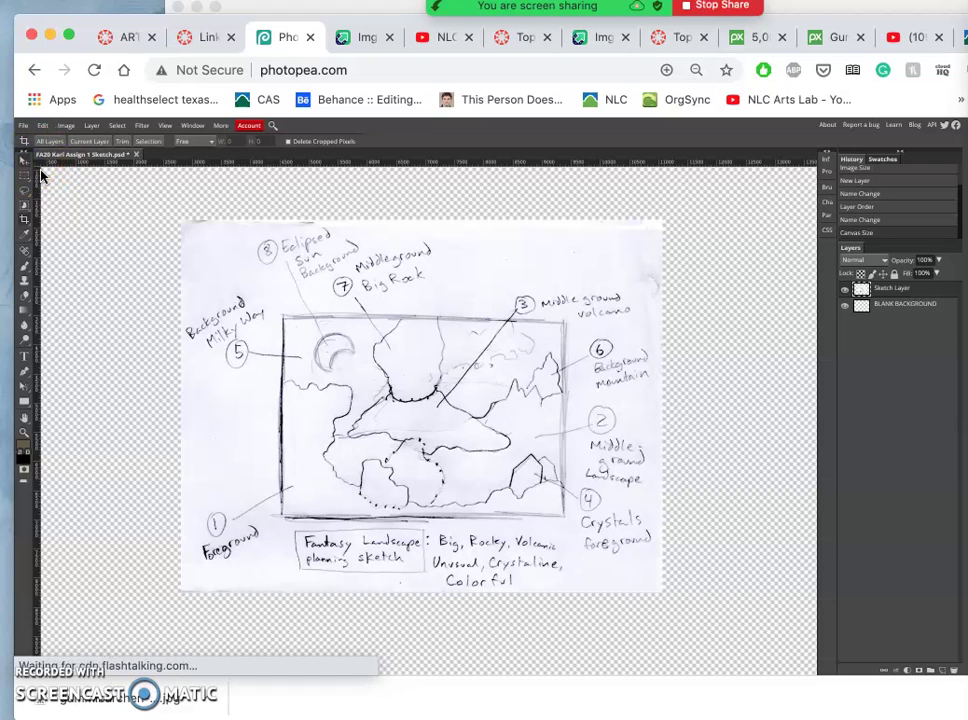
left_click(198, 203)
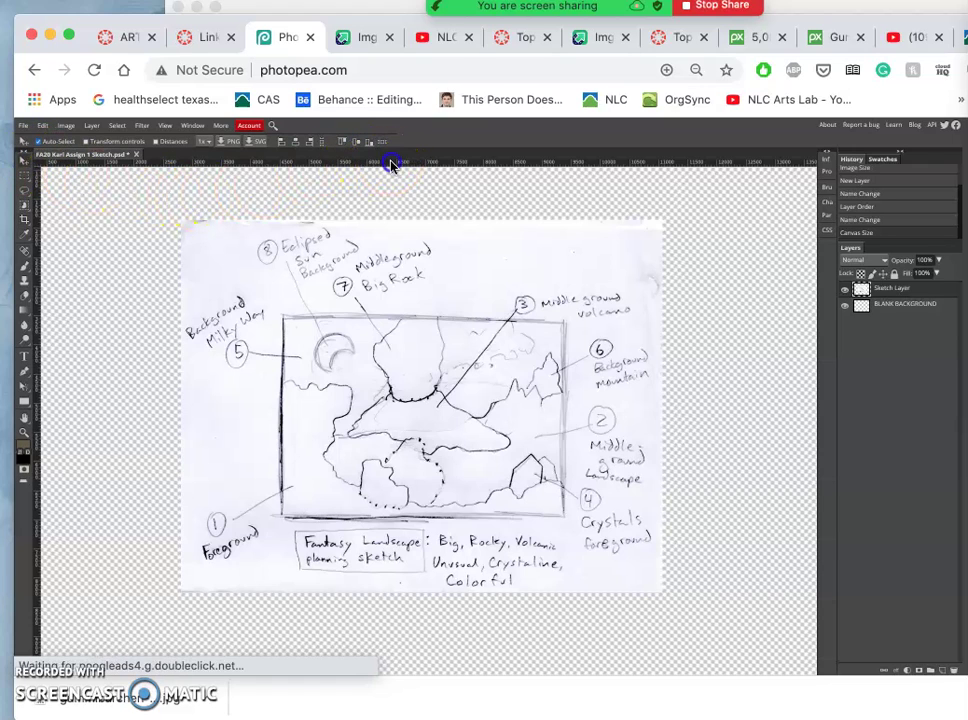